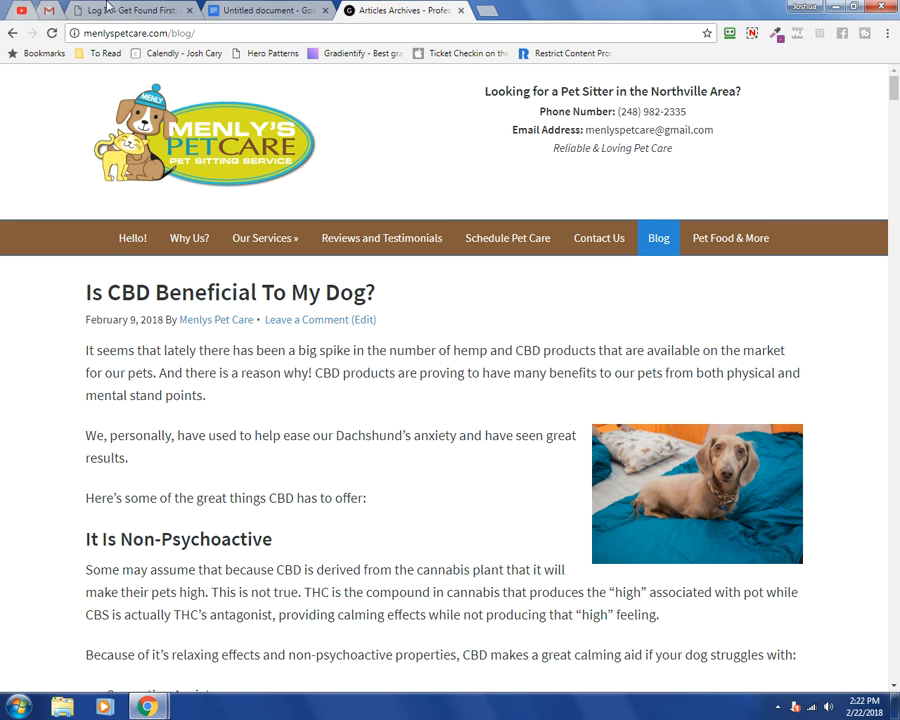
Log in to the petsittingology.com WordPress admin by entering the username and the account password
left_click(108, 9)
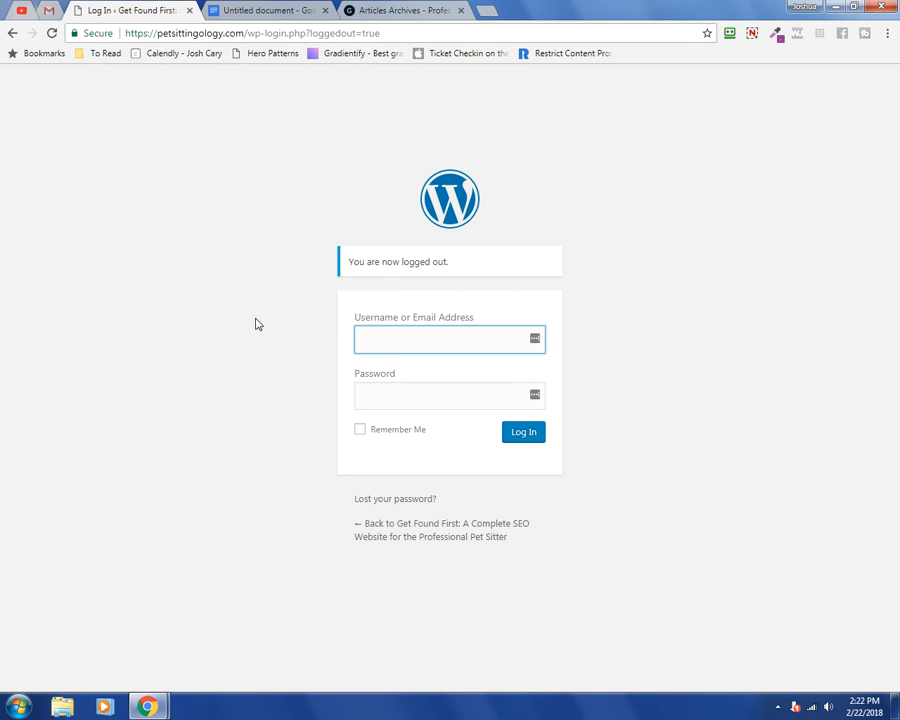
type("Joshua")
key("Tab")
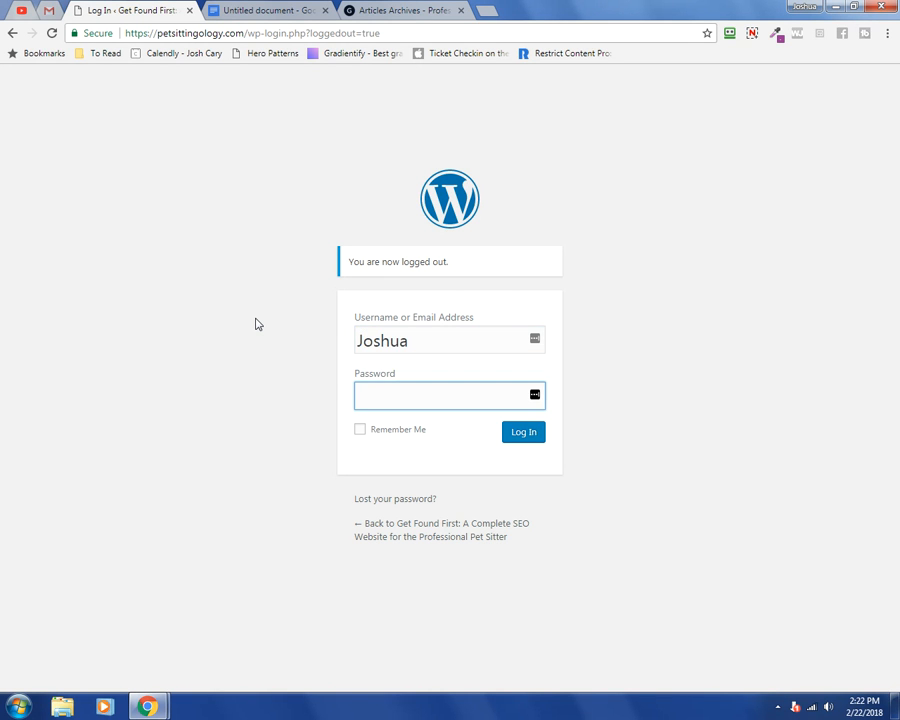
type("*************")
key("BackSpace")
key("BackSpace")
key("BackSpace")
key("BackSpace")
type("***")
key("Return")
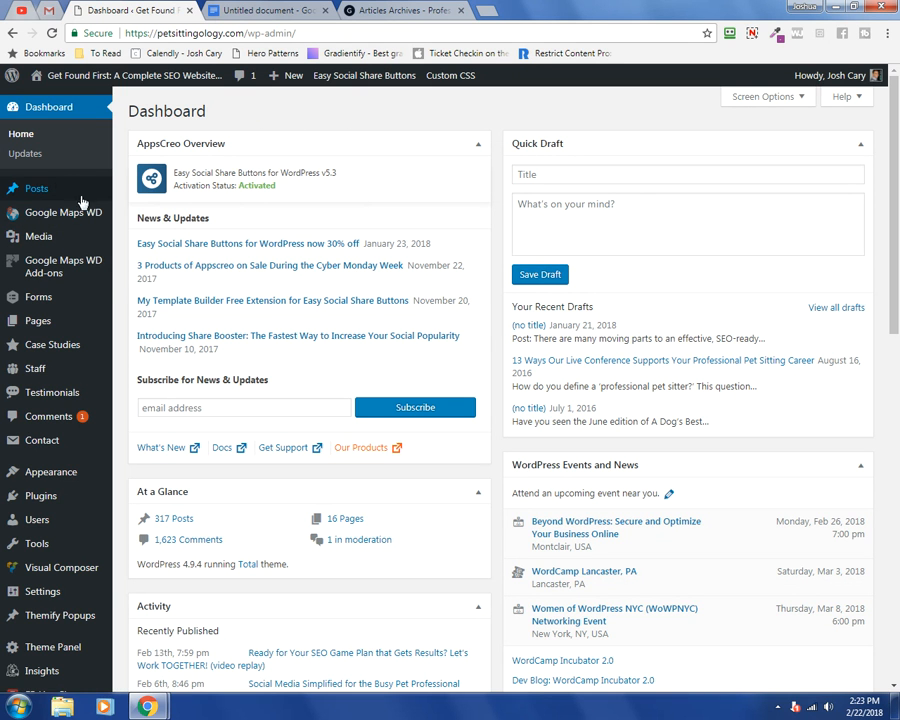
Open the list of all posts and start a new blog post
mouse_move(36, 190)
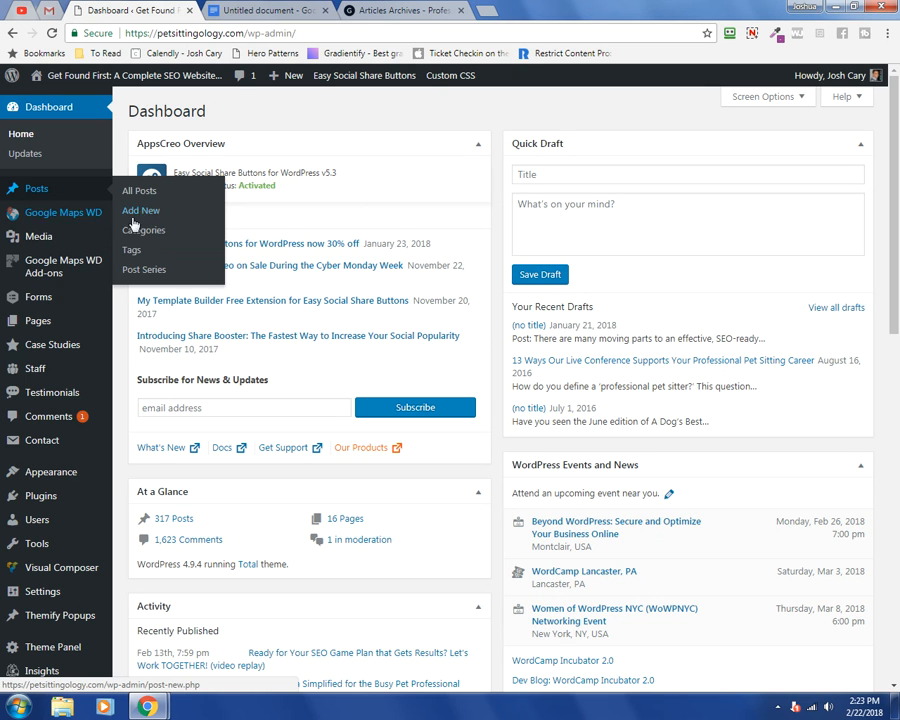
left_click(35, 188)
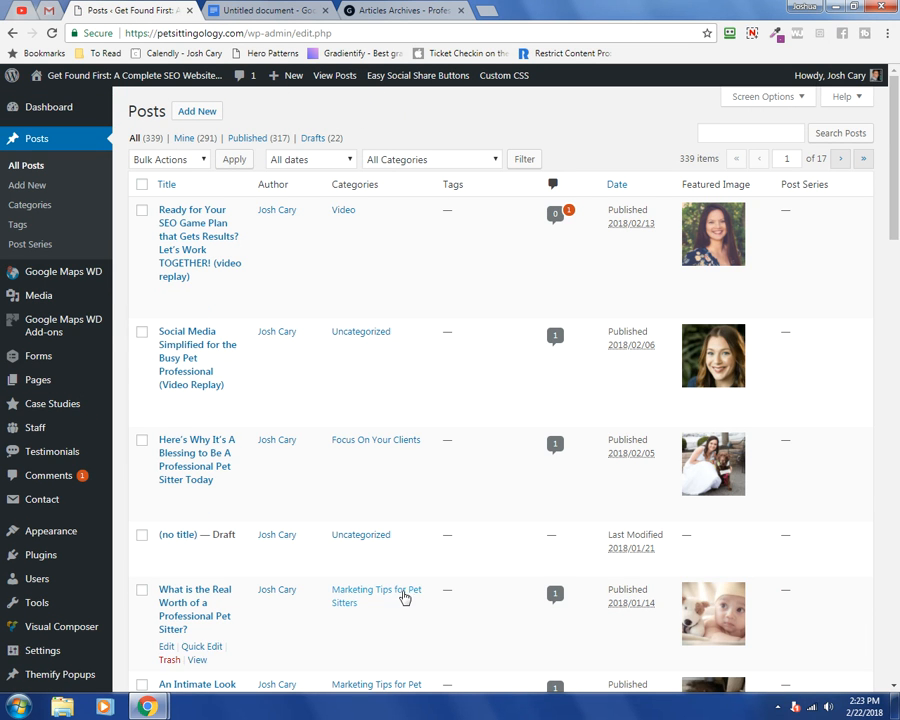
left_click(196, 113)
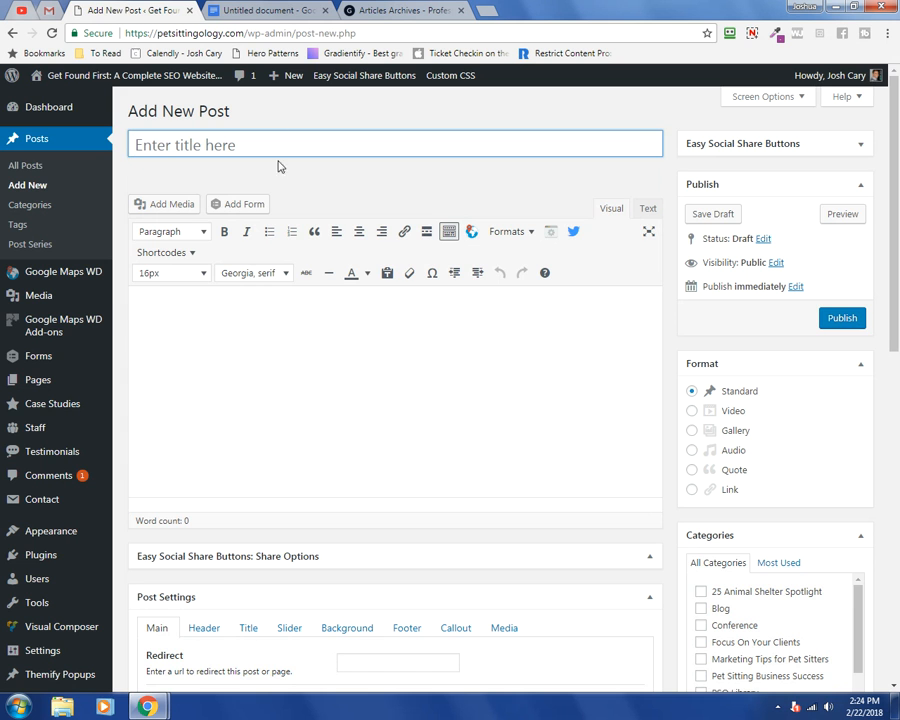
Switch to the Google Docs document and copy the entire article "How Do You Properly SEO A Website?"
left_click(262, 11)
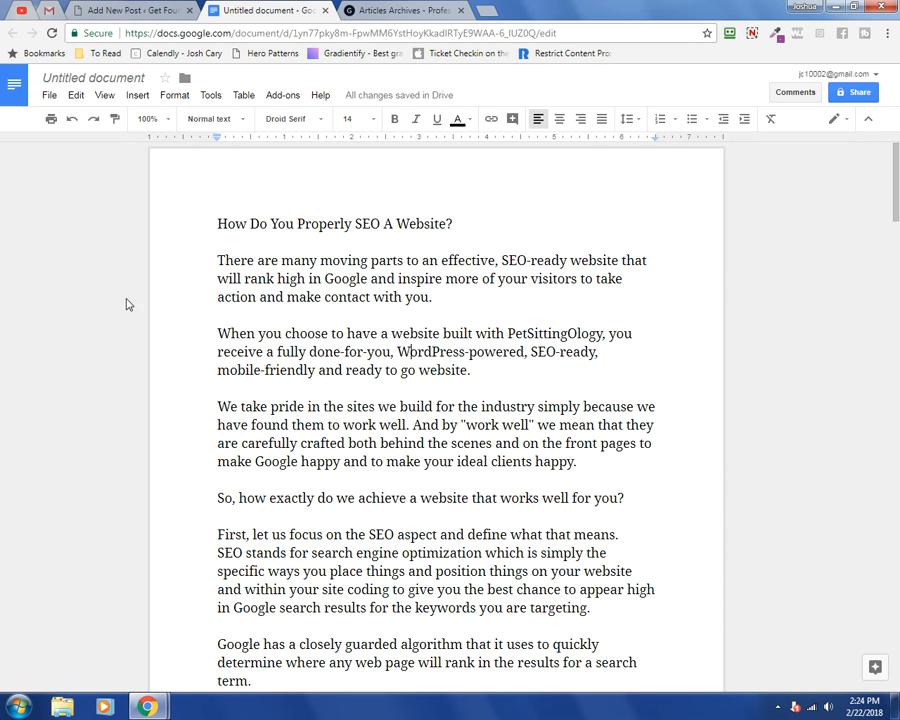
left_click(227, 224)
key("ctrl+a")
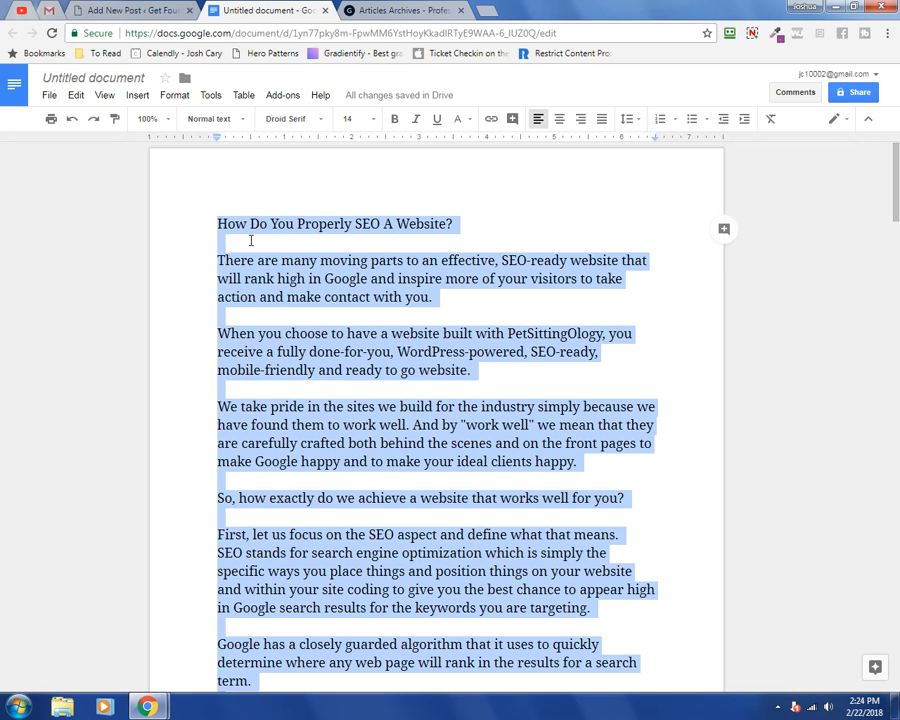
scroll(400, 290, "down", 10)
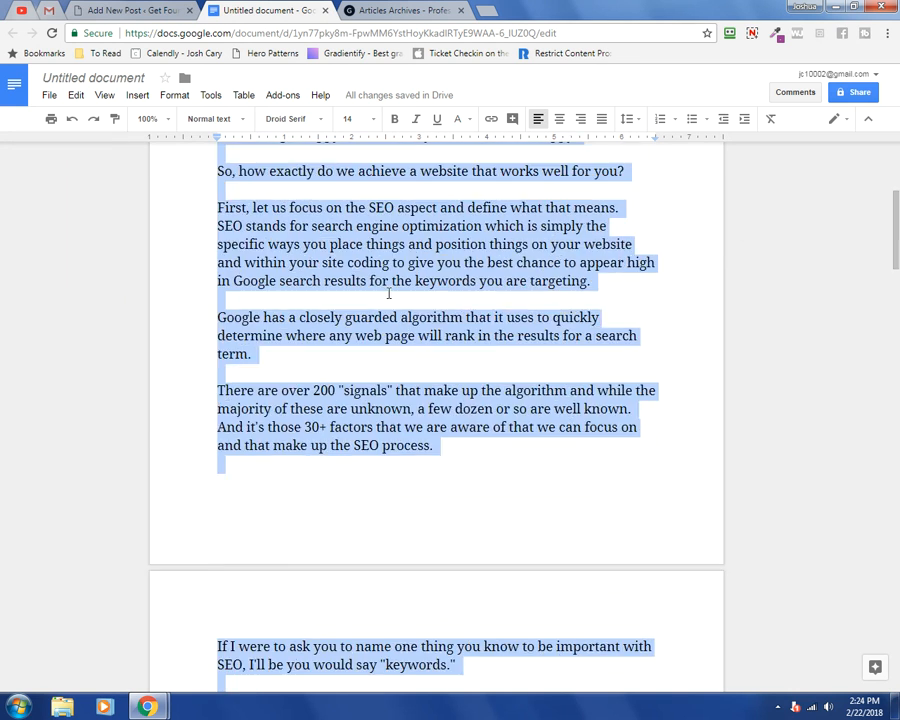
scroll(375, 344, "down", 6)
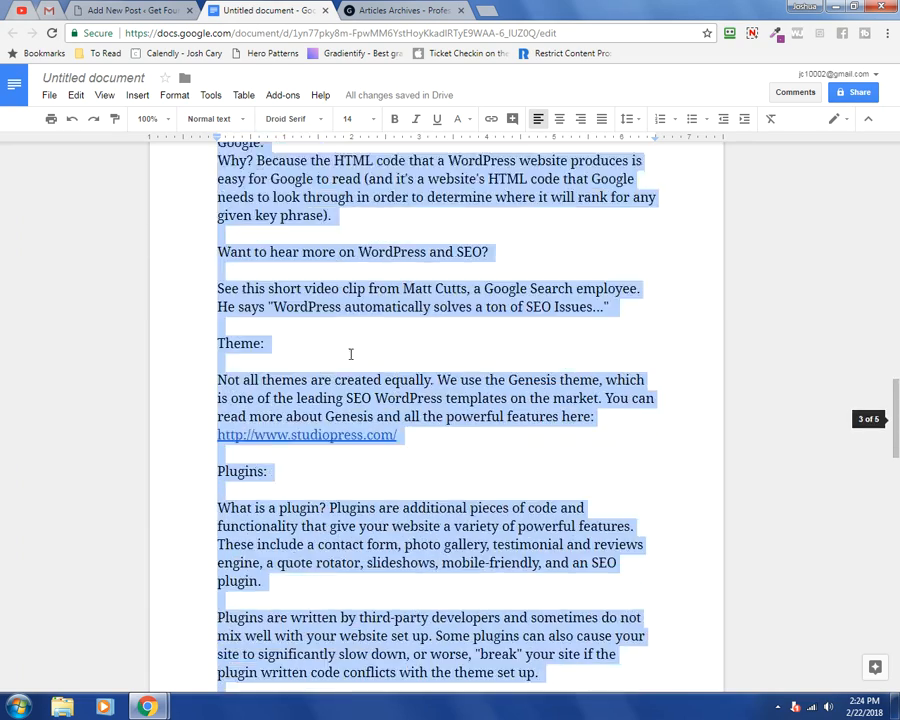
scroll(348, 354, "up", 7)
scroll(330, 350, "up", 15)
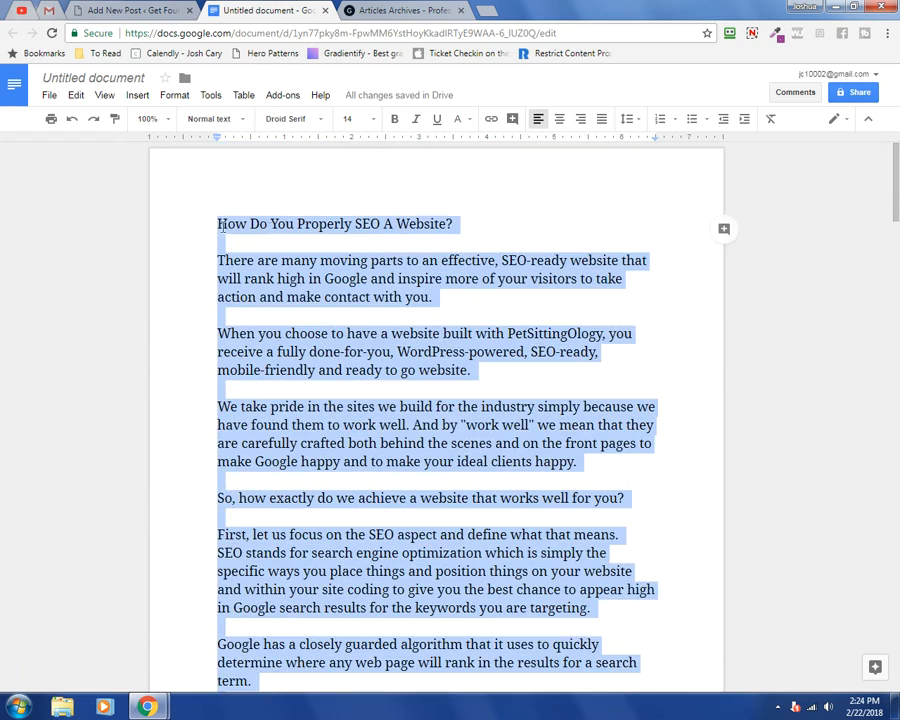
Return to the new WordPress post, paste the copied article into its body in visual mode and look through it
left_click(118, 8)
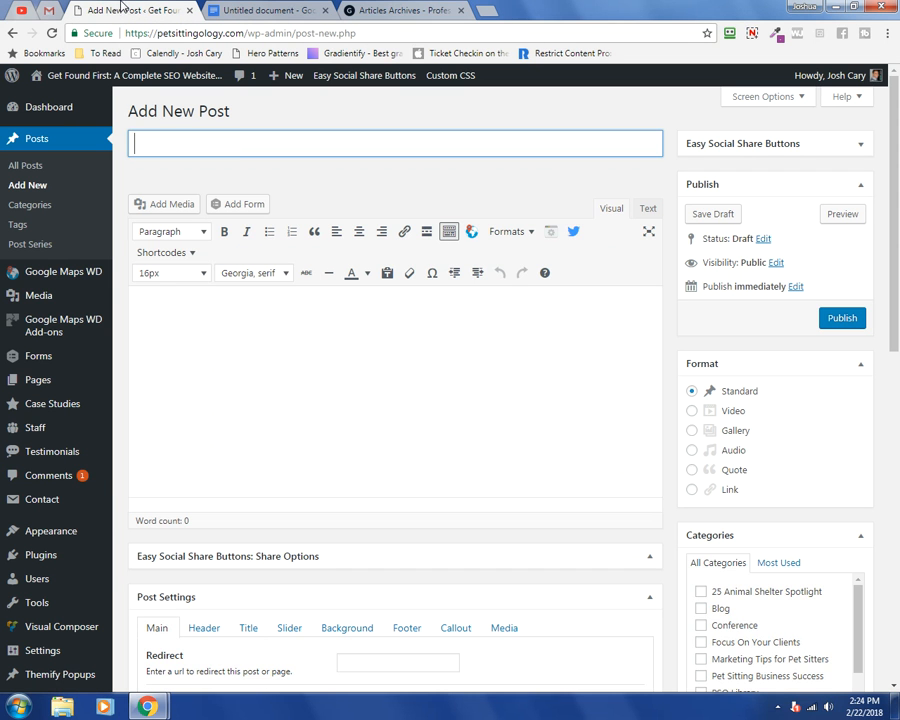
left_click(235, 311)
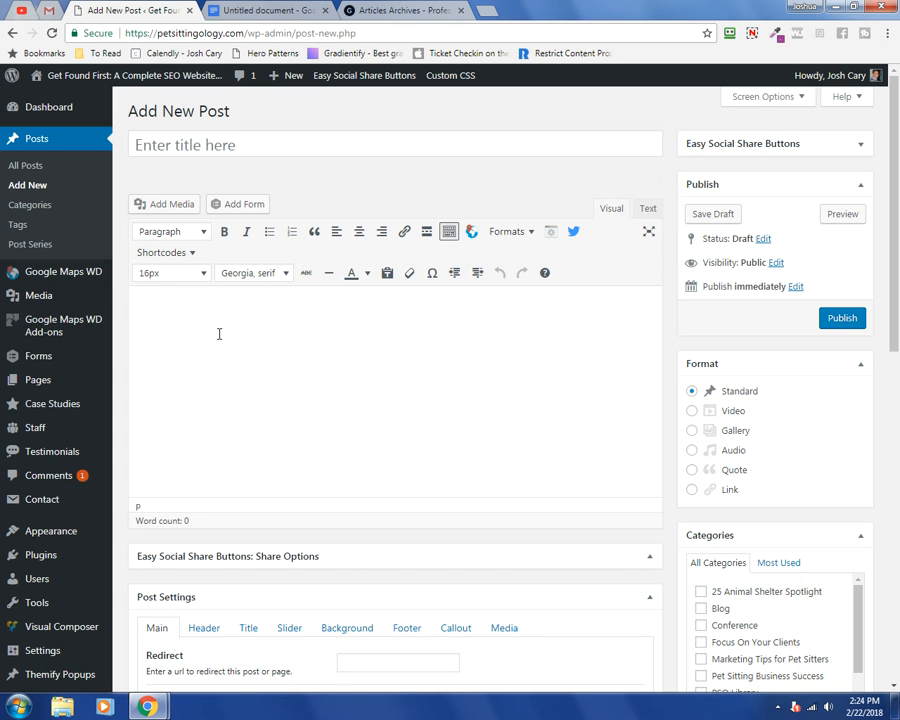
key("ctrl+v")
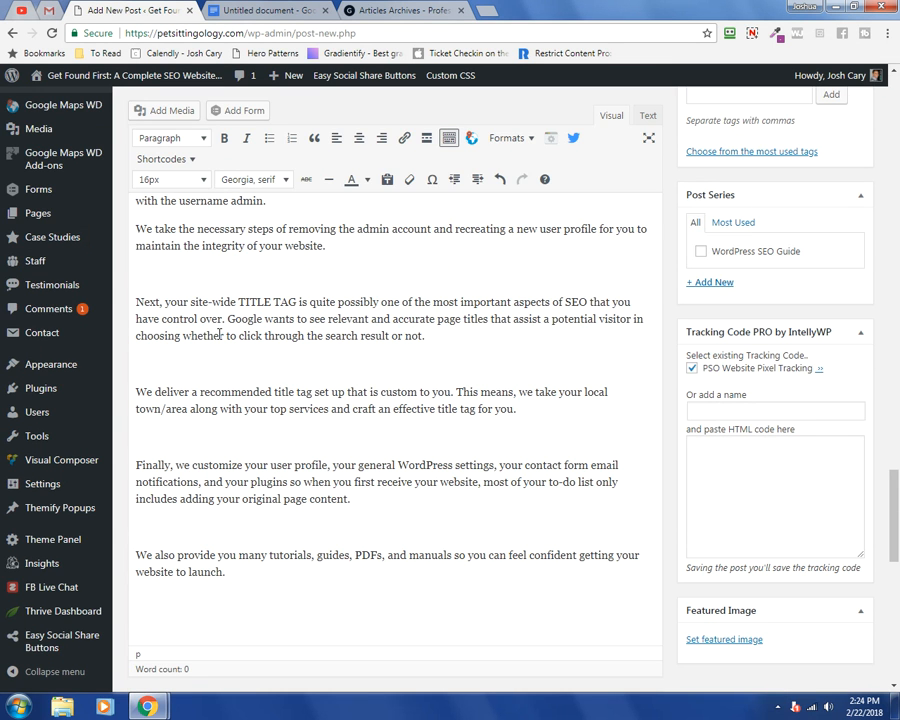
scroll(281, 443, "up", 3)
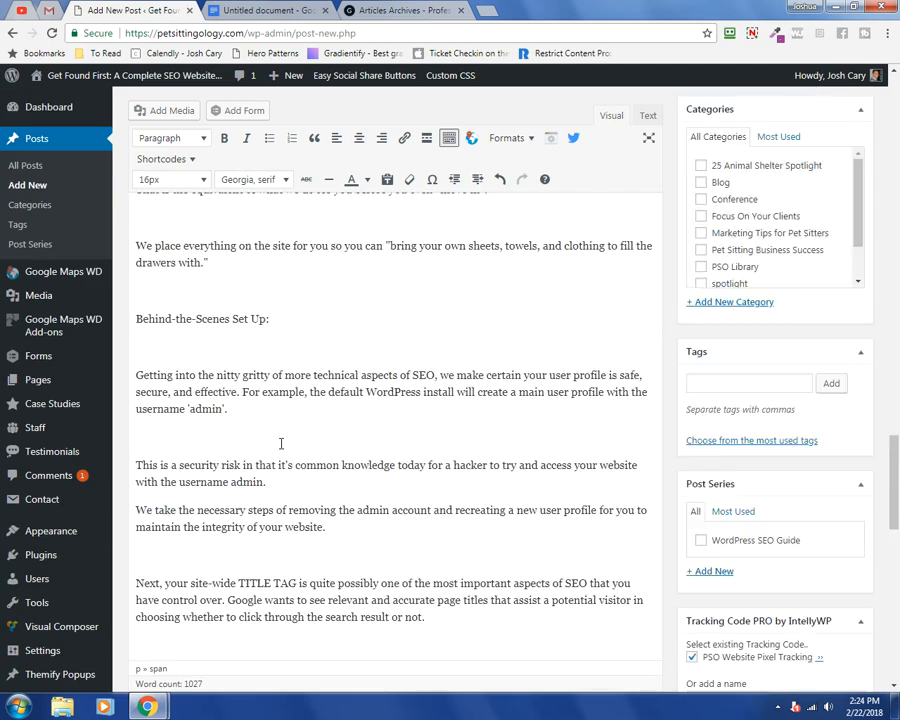
scroll(281, 443, "up", 10)
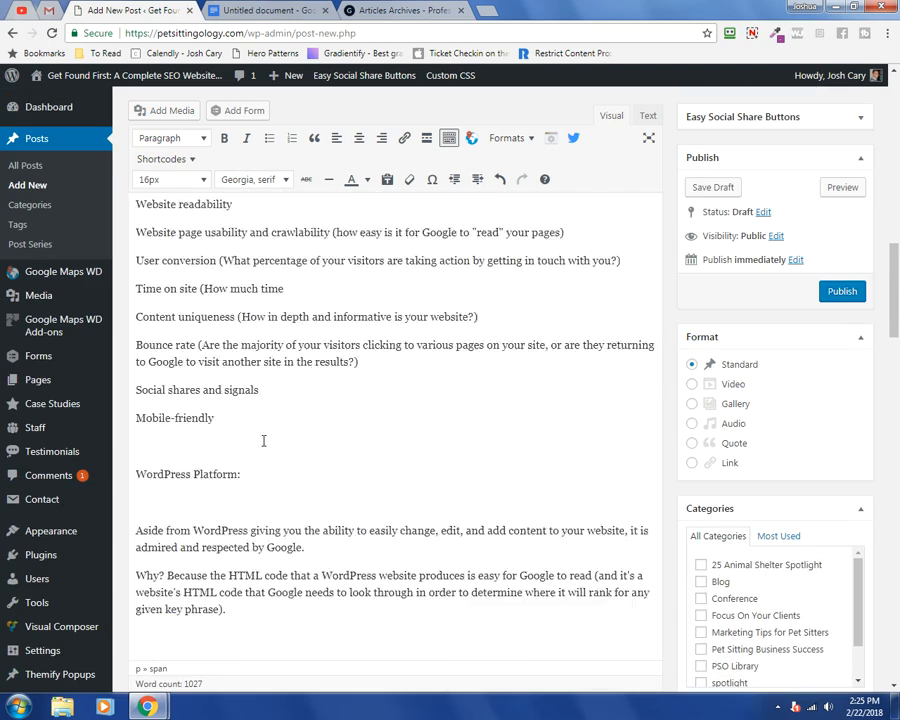
scroll(263, 441, "up", 15)
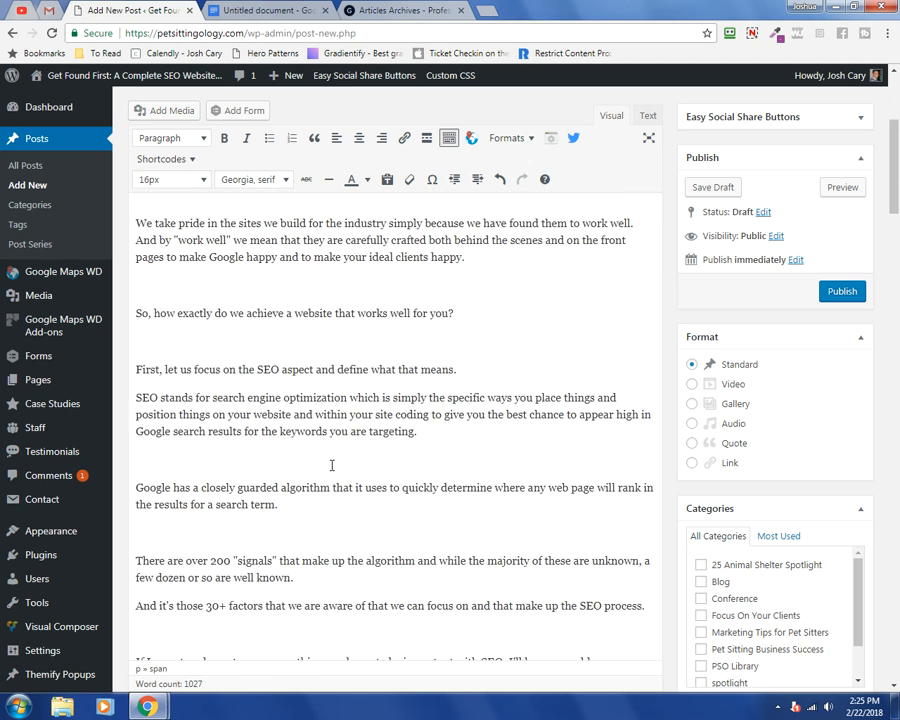
scroll(300, 475, "up", 4)
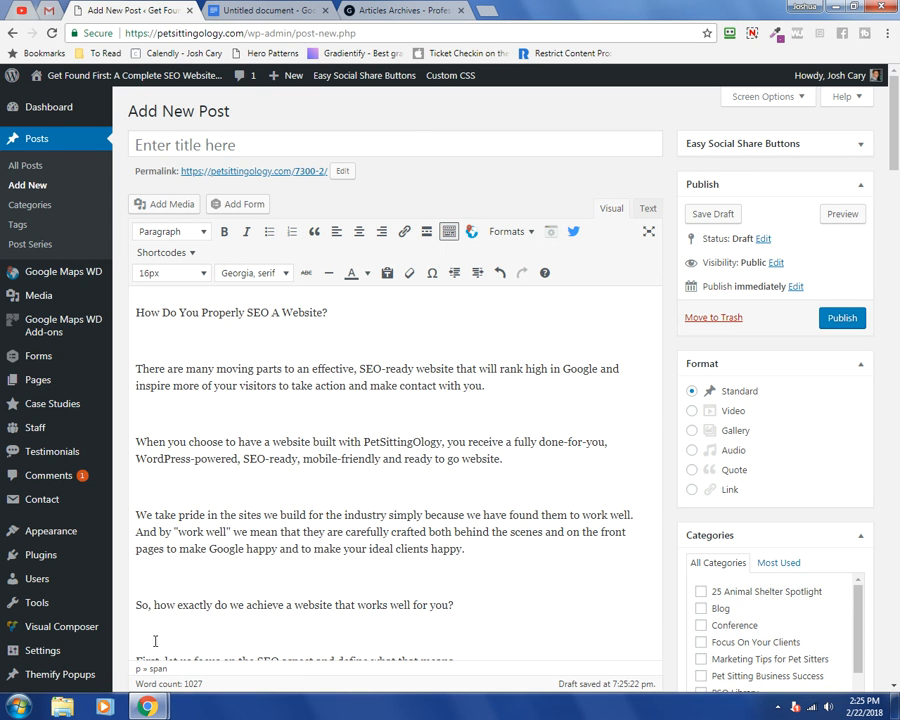
scroll(170, 560, "down", 5)
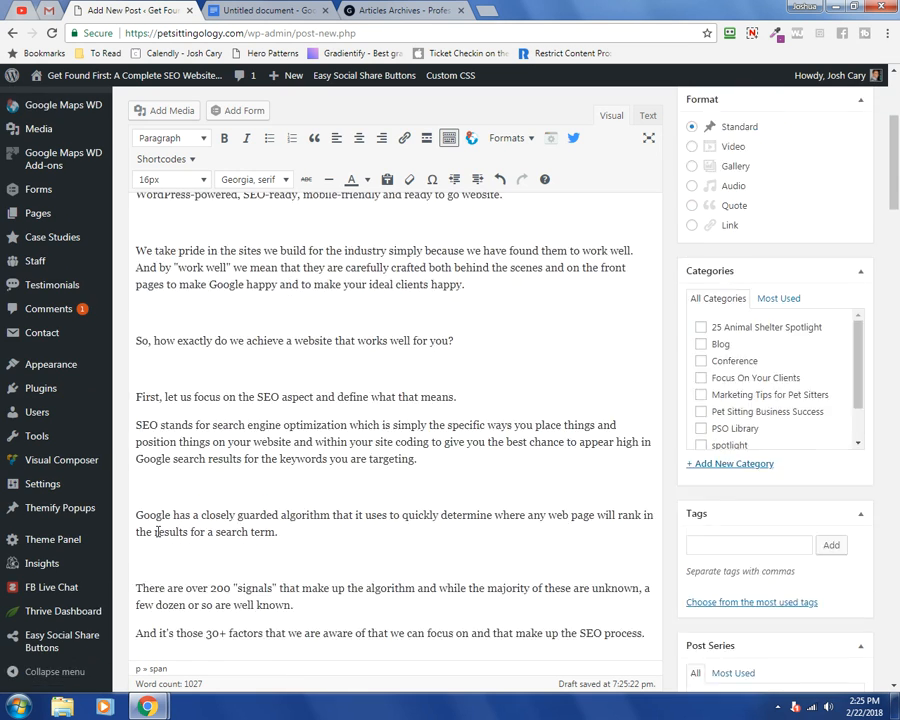
scroll(157, 532, "up", 5)
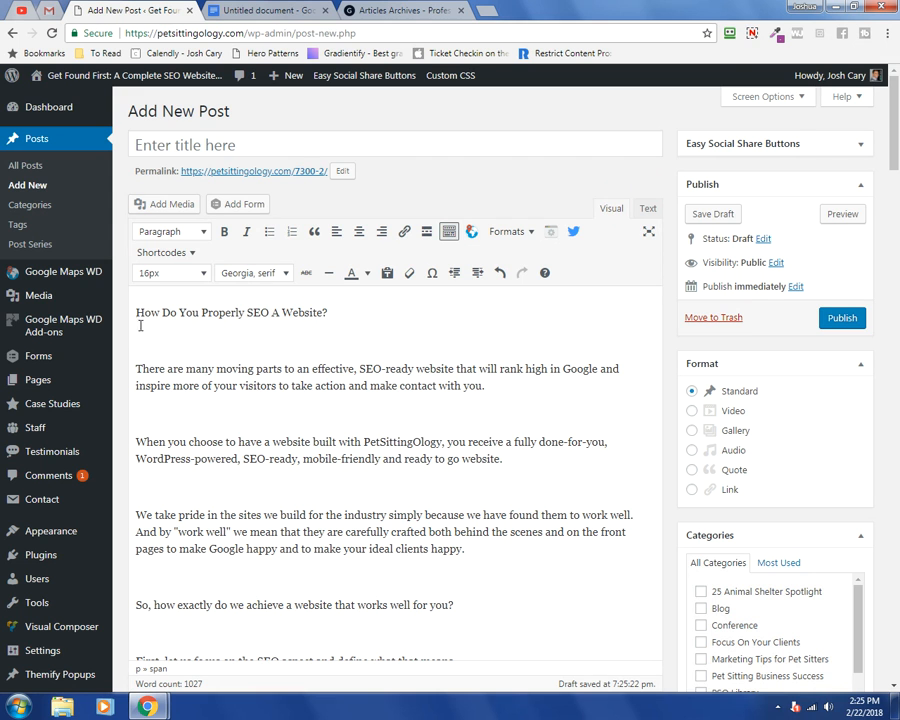
Set the font size of the line "How Do You Properly SEO A Website?" to 21px
left_click_drag(135, 309, 345, 309)
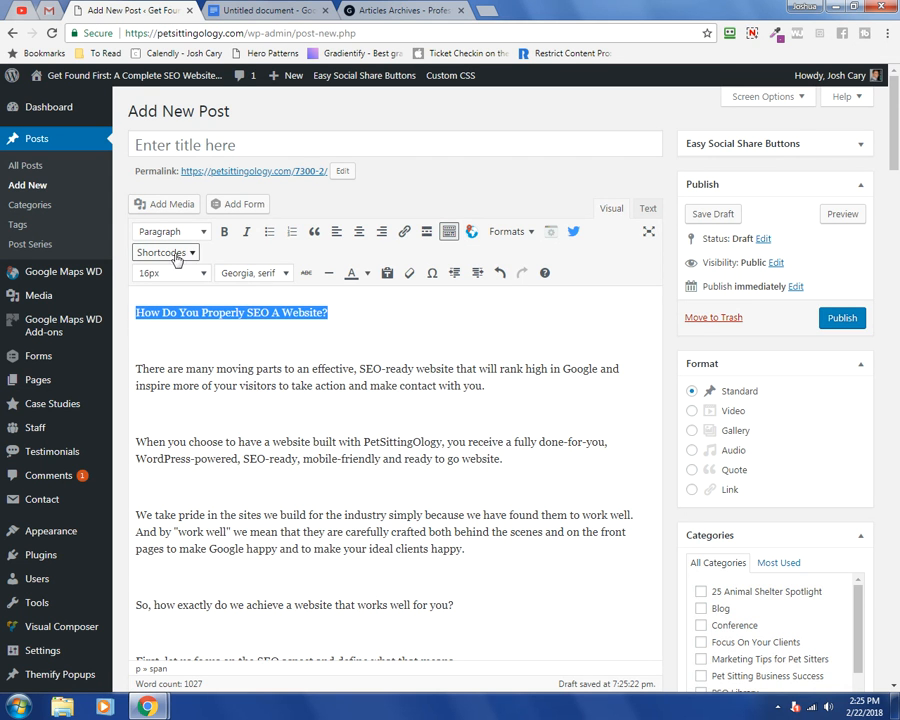
left_click(162, 280)
left_click(171, 464)
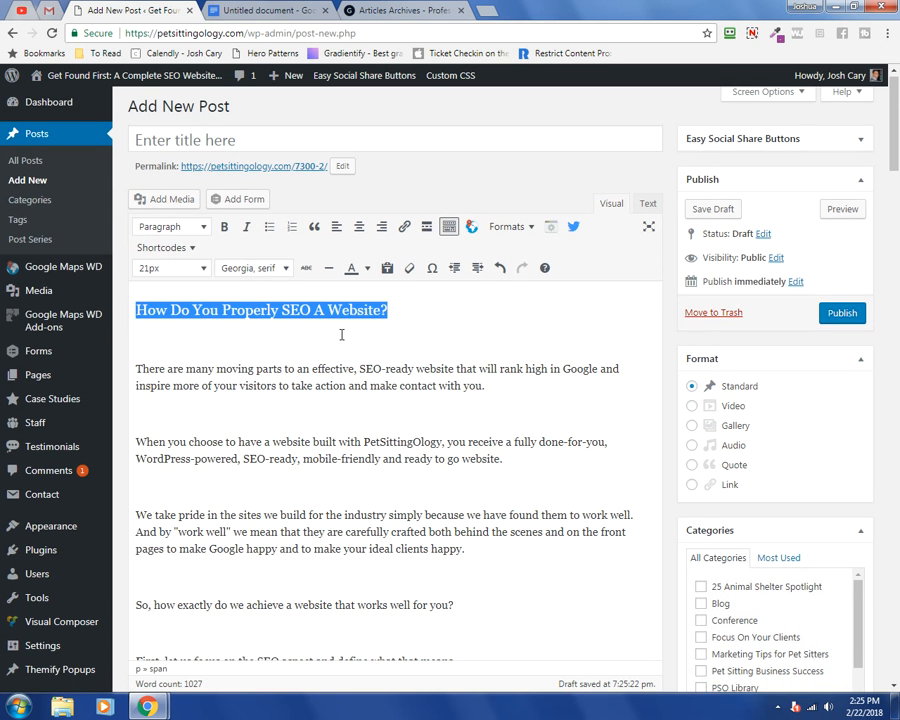
left_click(340, 334)
Set the font size of the article's opening title line back to 16px
left_click_drag(136, 309, 388, 309)
left_click(192, 268)
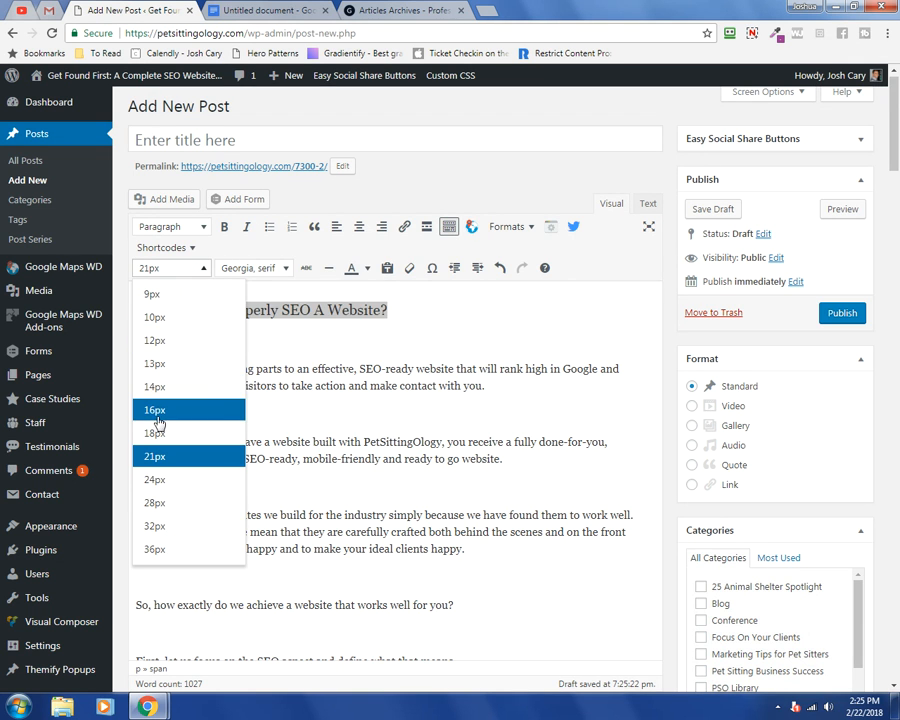
left_click(160, 461)
left_click(374, 340)
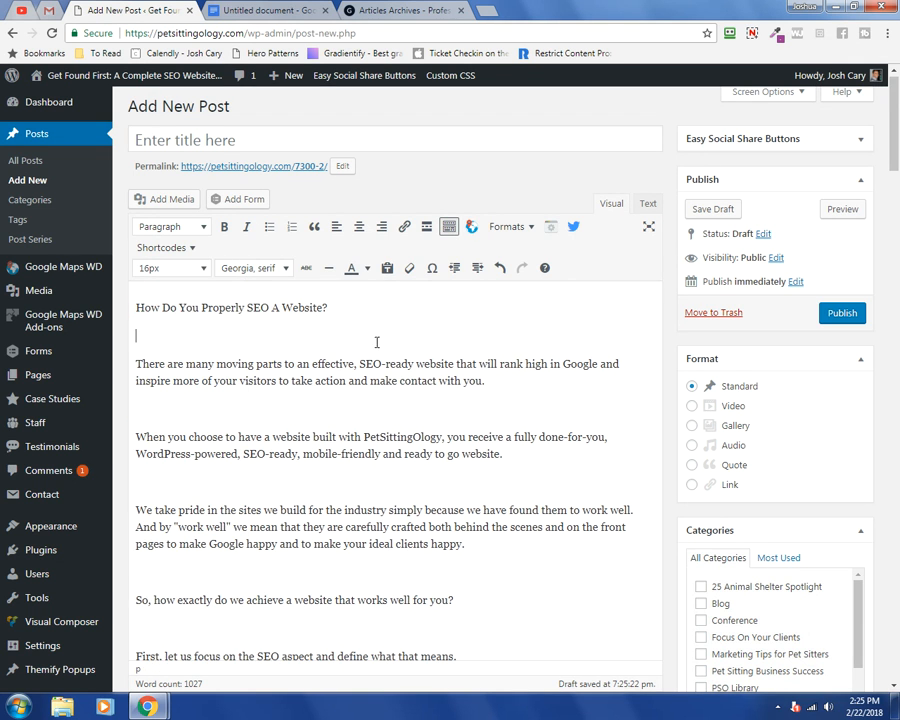
Examine the pasted article's HTML code, including its span styles and &nbsp; spacers, and compare it with the original Google Docs text
left_click(647, 204)
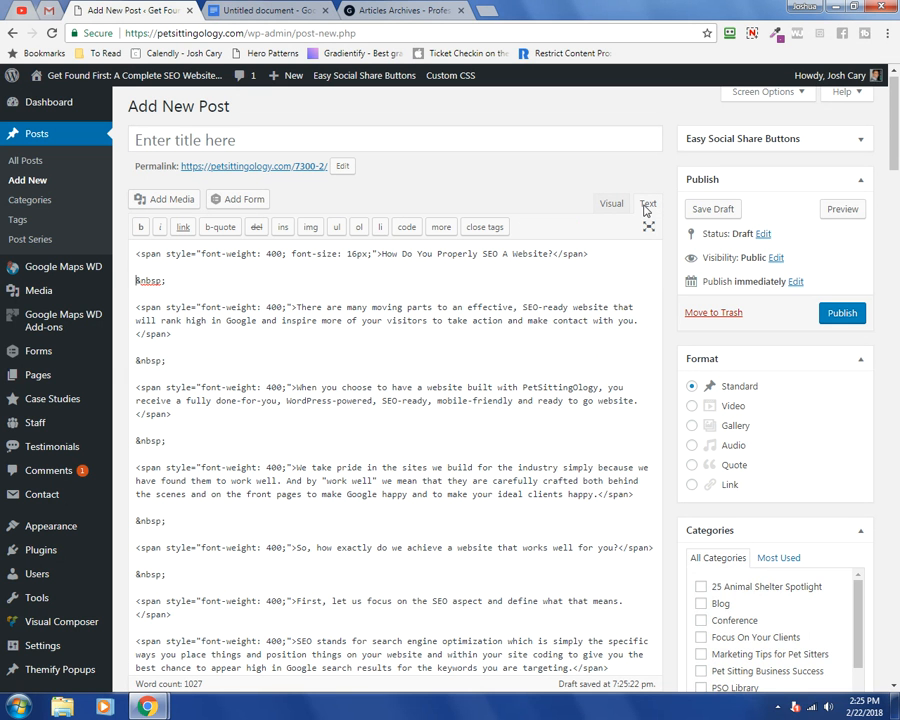
scroll(365, 369, "down", 2)
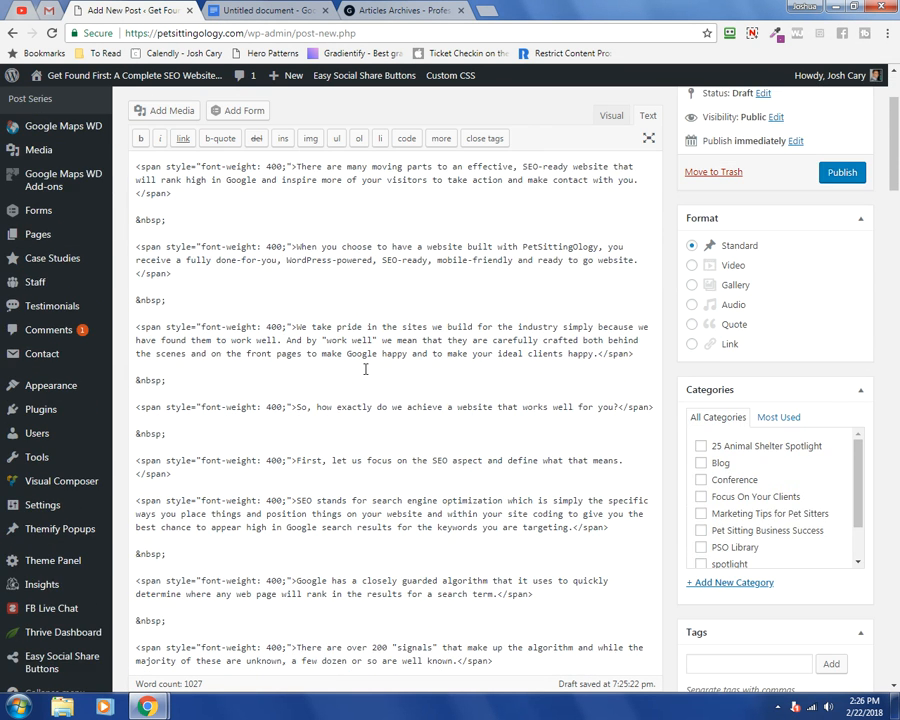
scroll(365, 365, "down", 2)
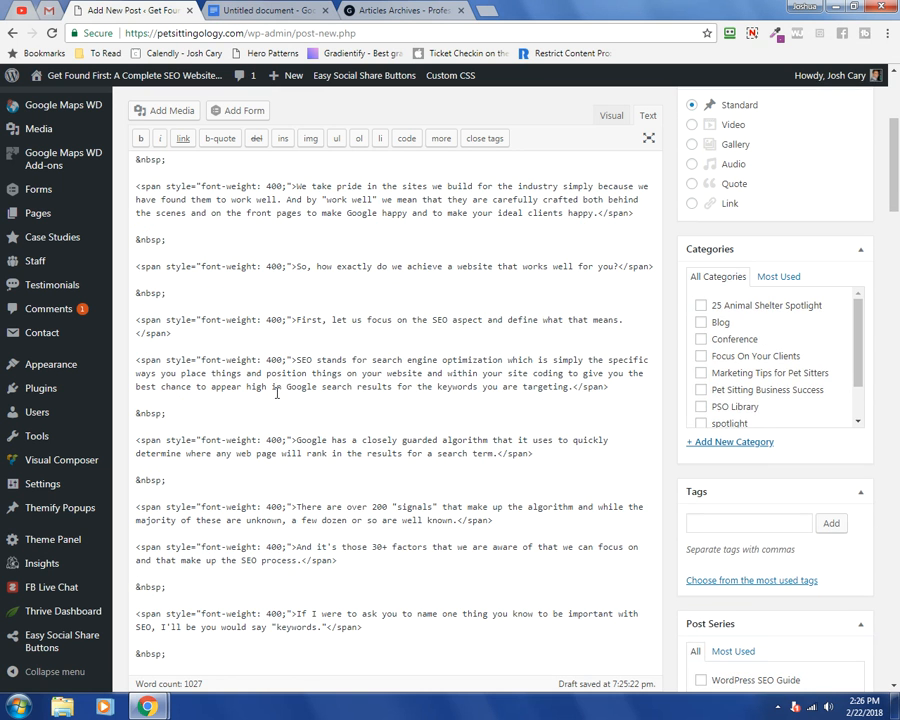
scroll(150, 340, "up", 4)
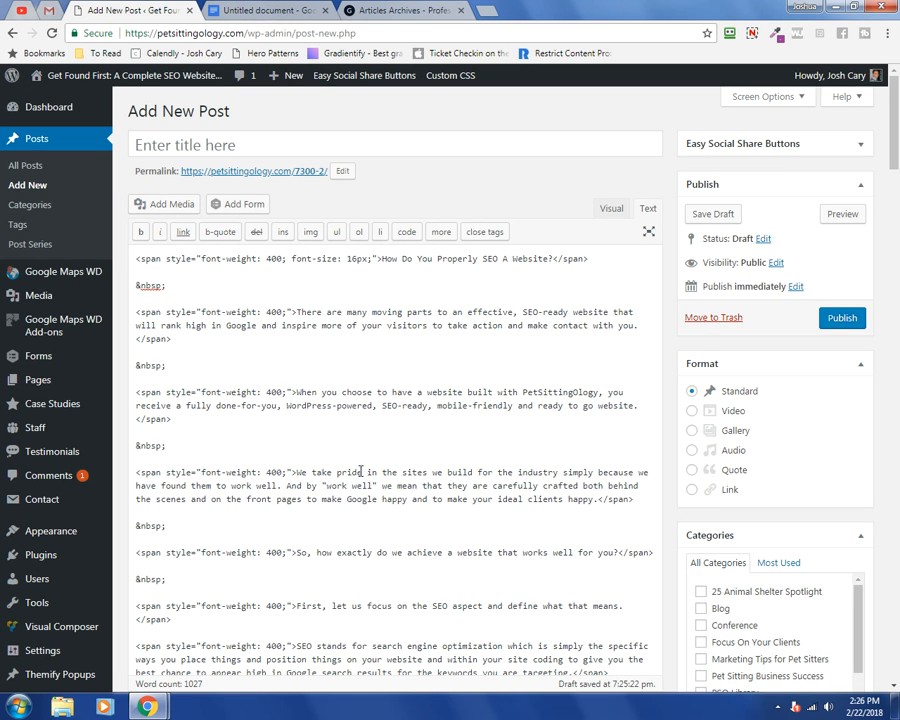
left_click_drag(172, 284, 136, 285)
left_click_drag(172, 365, 134, 365)
left_click(168, 443)
triple_click(152, 258)
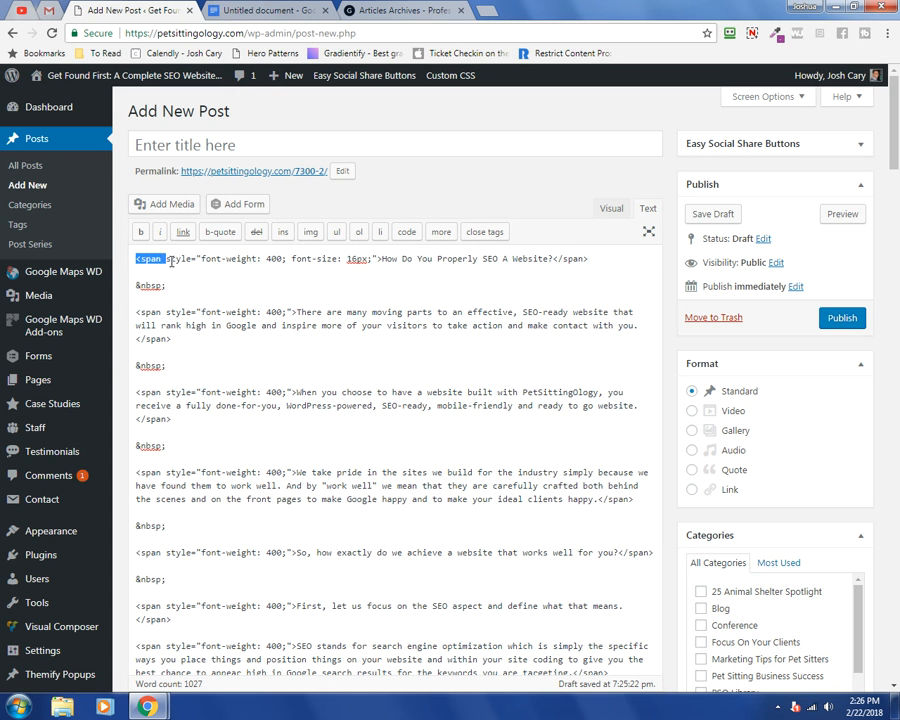
left_click_drag(304, 262, 382, 260)
left_click(386, 301)
left_click(228, 10)
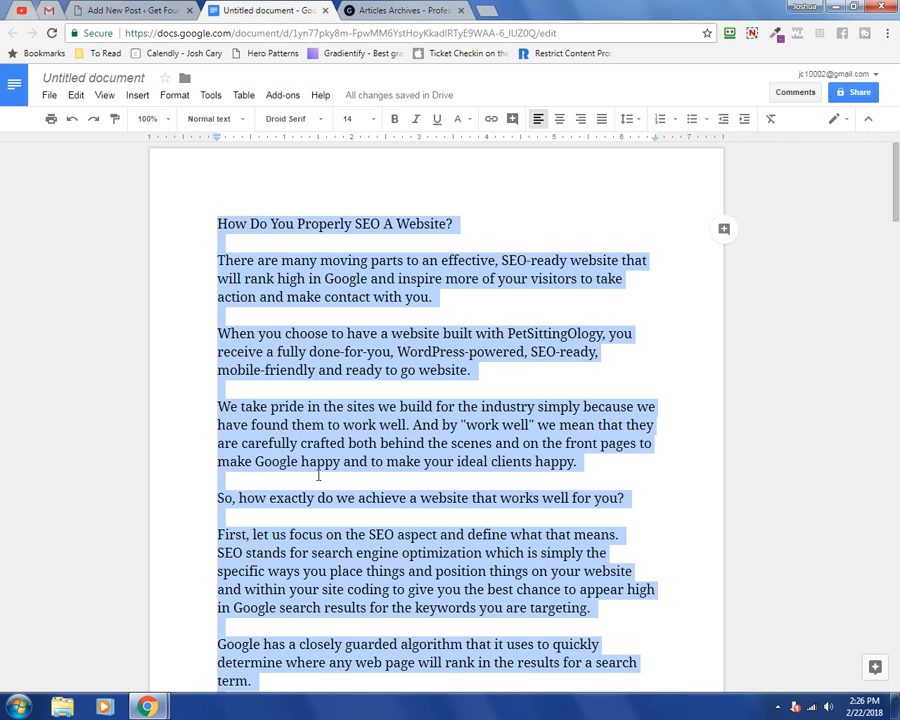
left_click(127, 10)
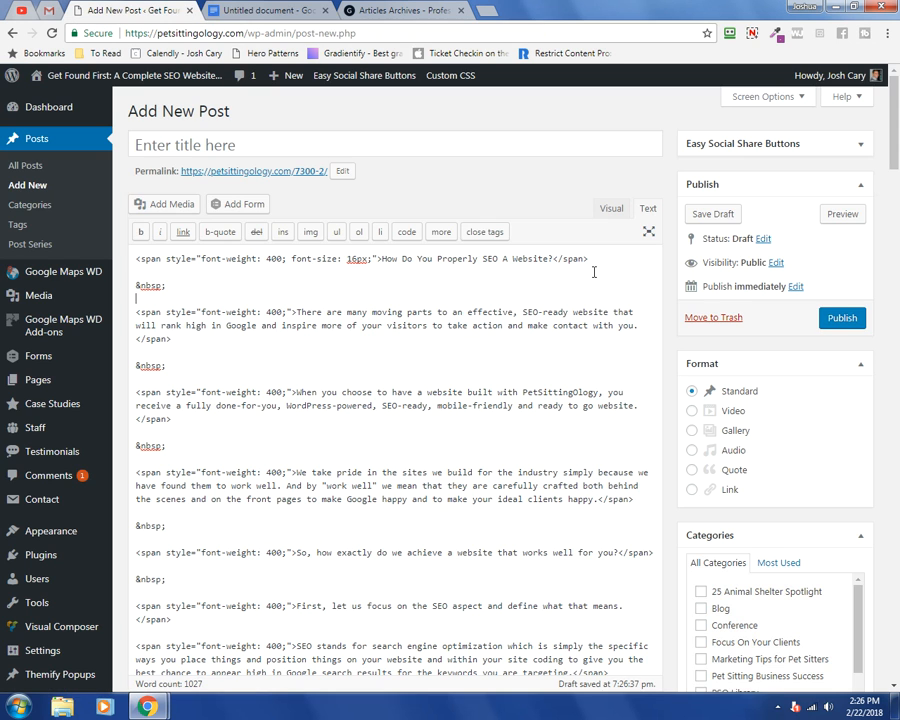
Check the spacing below the title line in visual and HTML modes, and delete all of the post's body content in visual mode
left_click(610, 208)
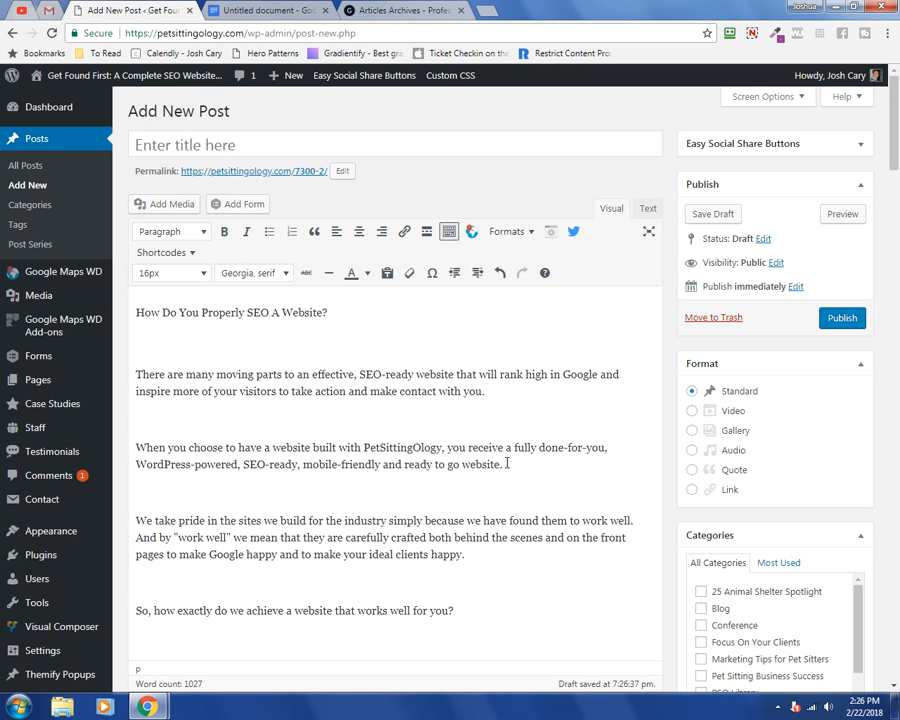
left_click(647, 208)
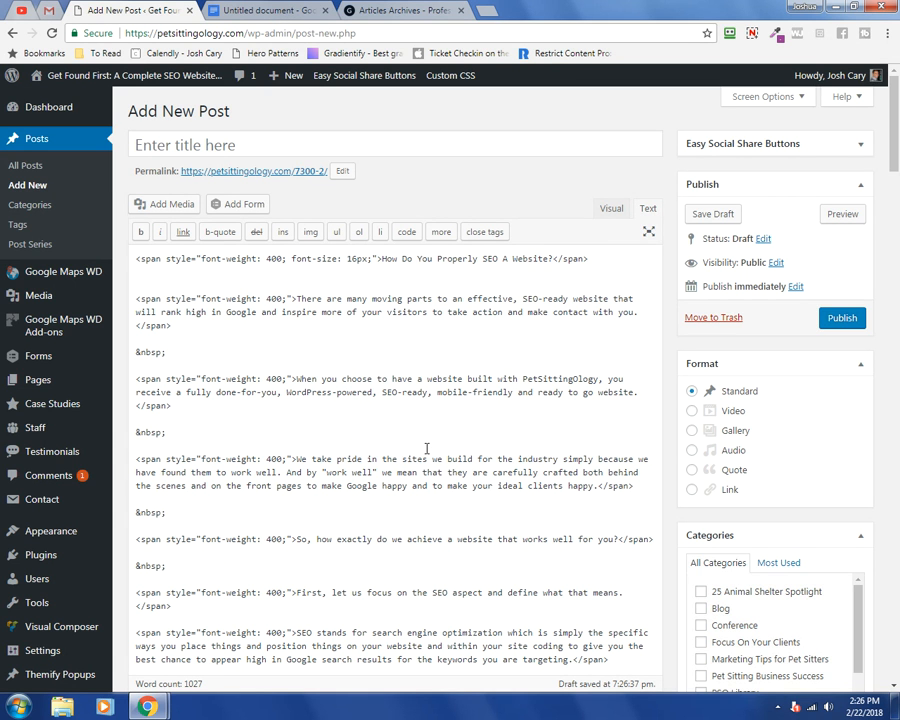
left_click(611, 208)
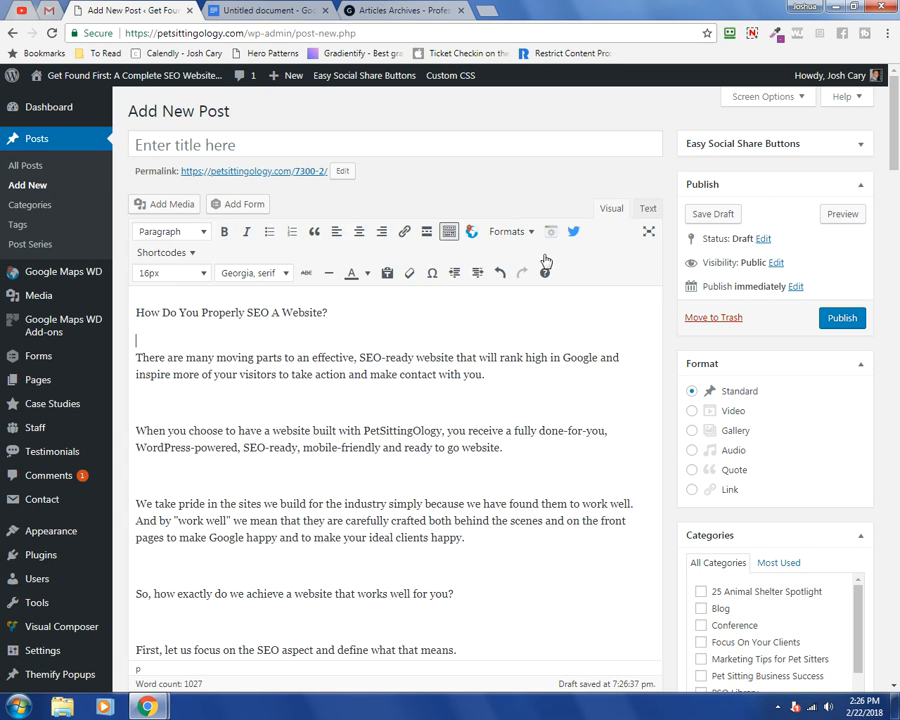
key("ctrl+a")
key("BackSpace")
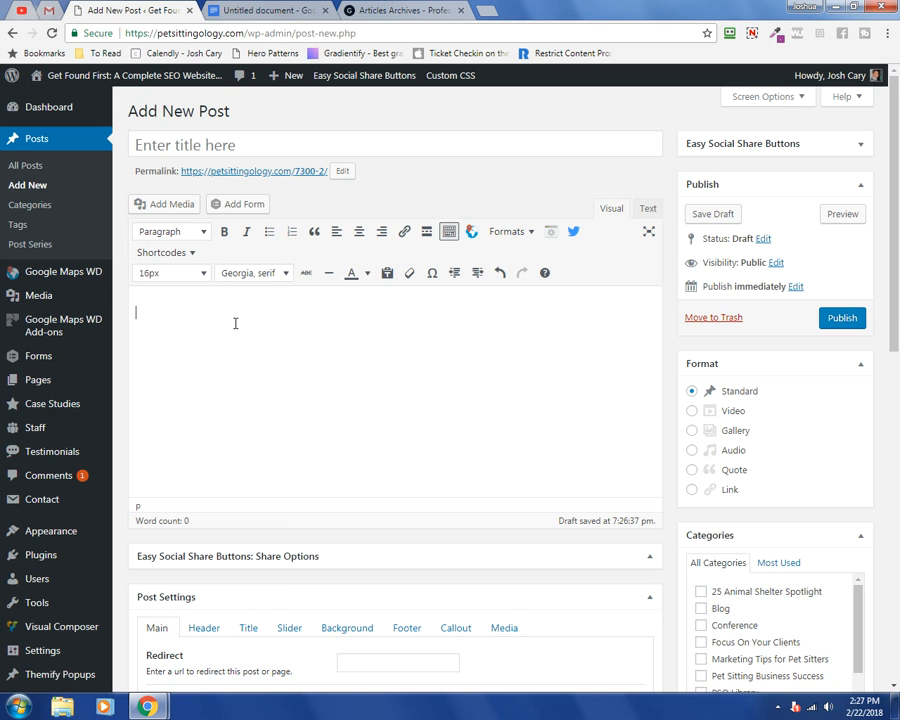
Paste the copied Google Docs article into the empty post body in the editor's HTML text mode
left_click(648, 209)
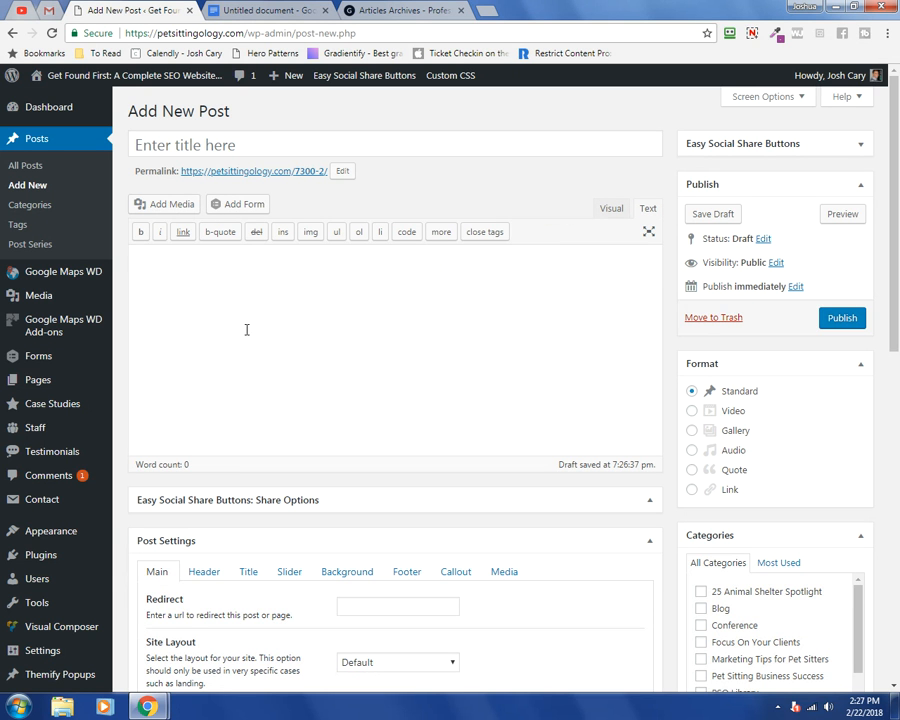
left_click(237, 9)
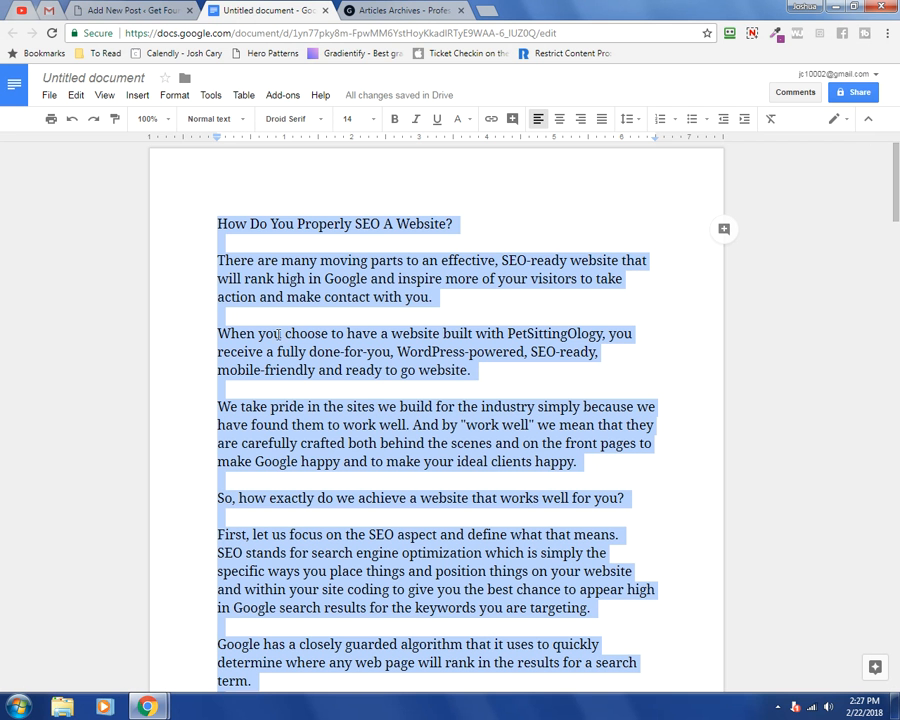
left_click(106, 9)
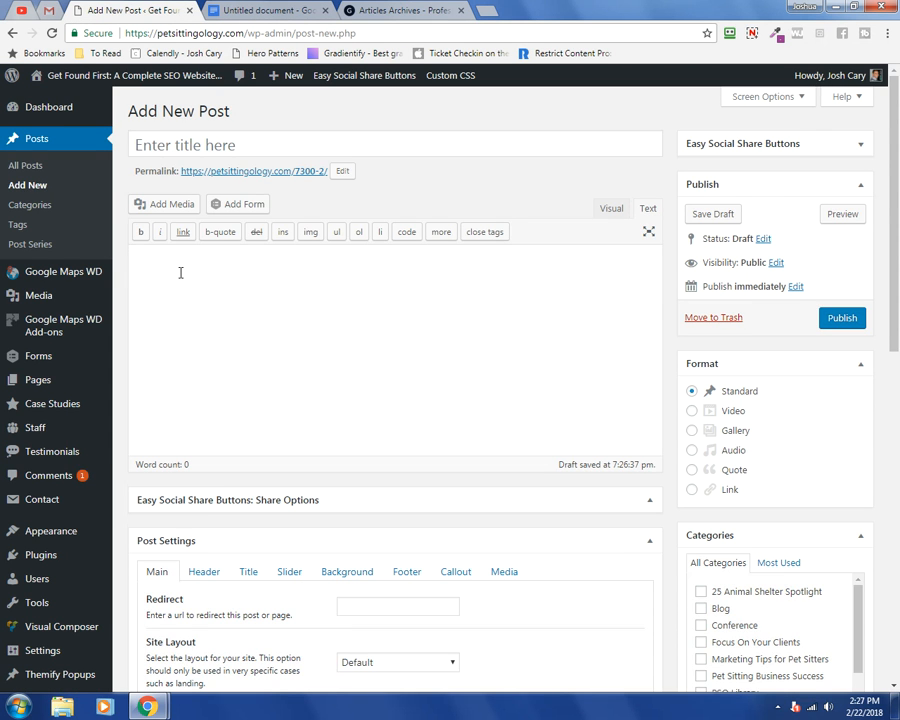
left_click(180, 272)
key("ctrl+v")
scroll(180, 272, "up", 10)
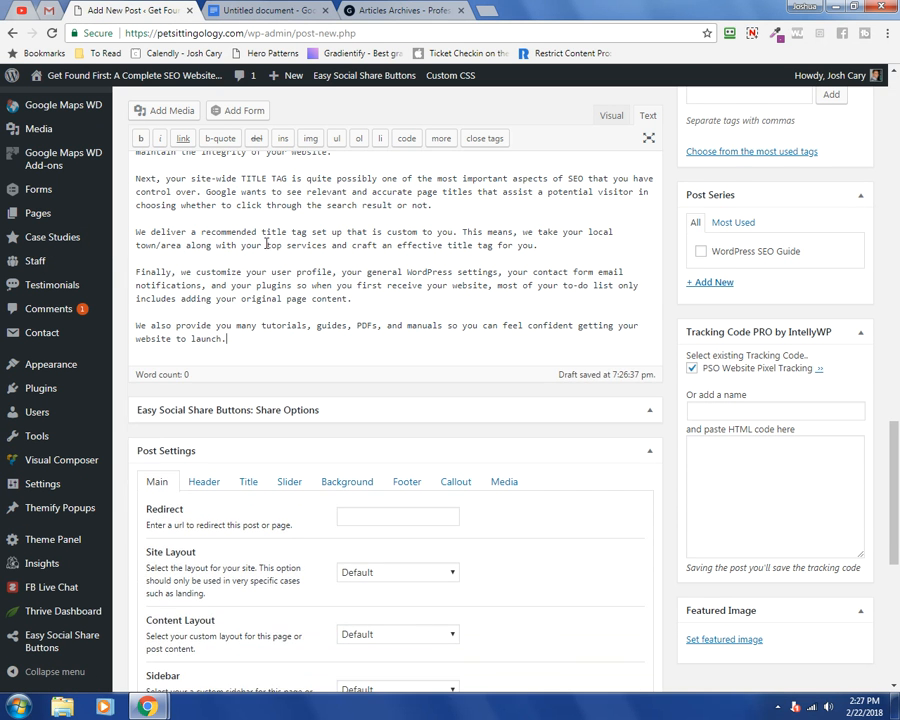
scroll(222, 311, "up", 10)
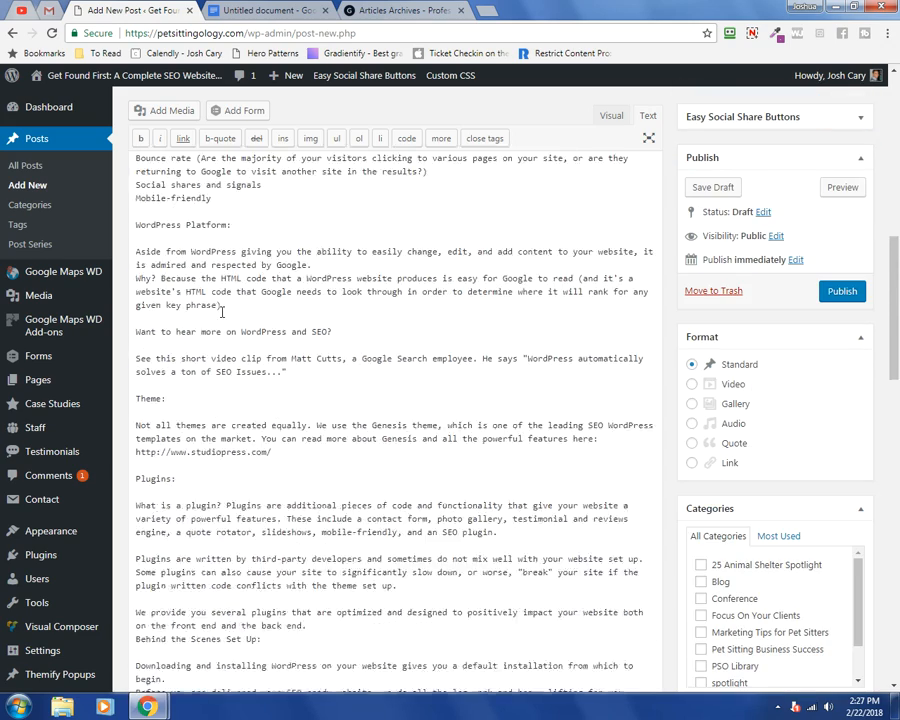
scroll(222, 311, "up", 10)
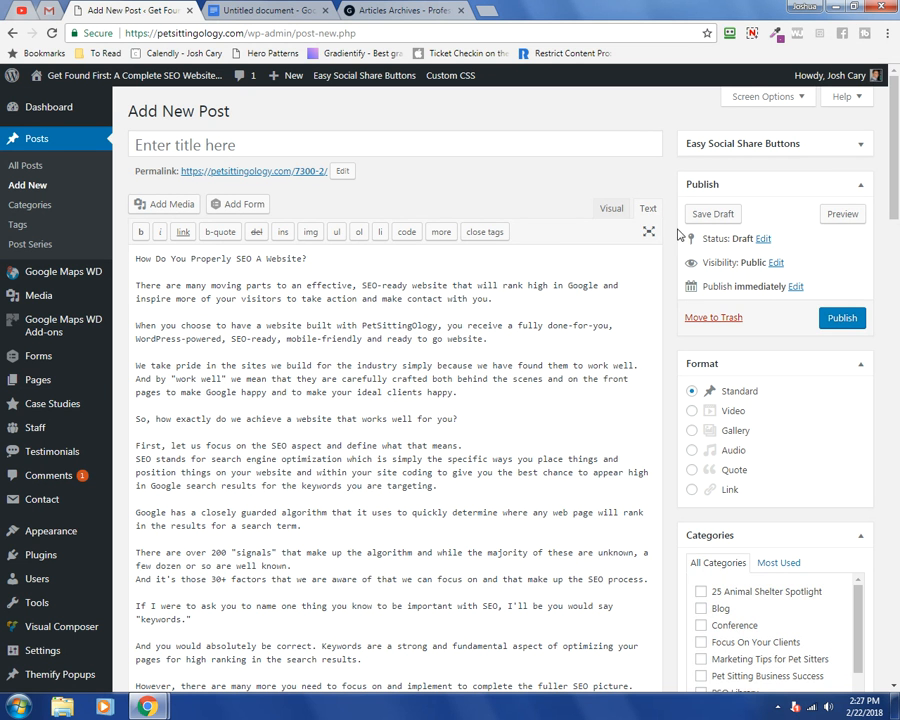
In visual mode, move the line "How Do You Properly SEO A Website?" from the body into the post title and remove its empty line
left_click(608, 205)
scroll(300, 420, "up", 4)
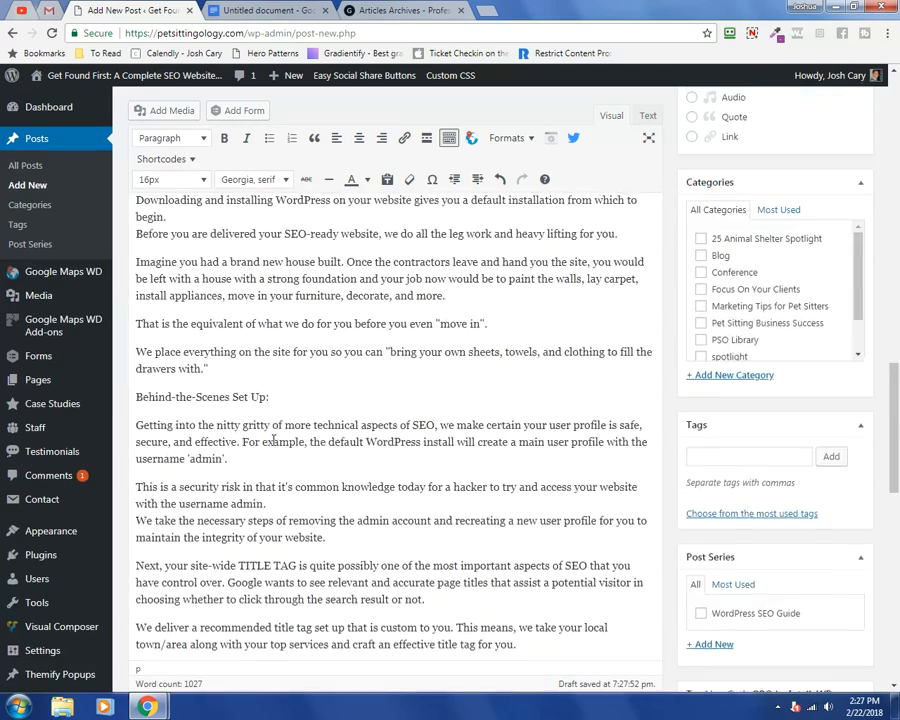
scroll(273, 440, "up", 15)
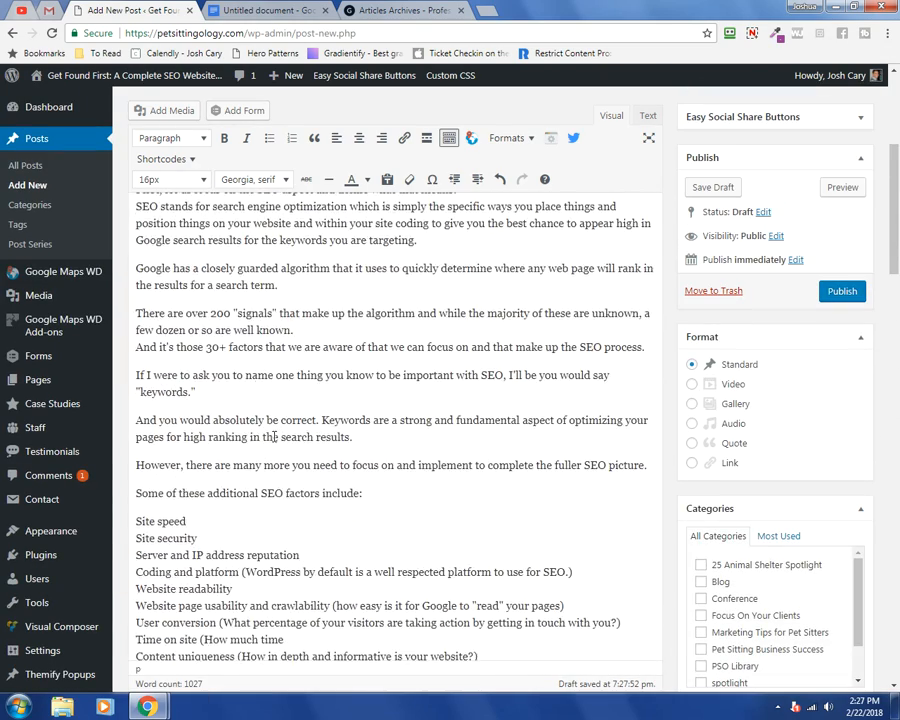
scroll(273, 437, "up", 8)
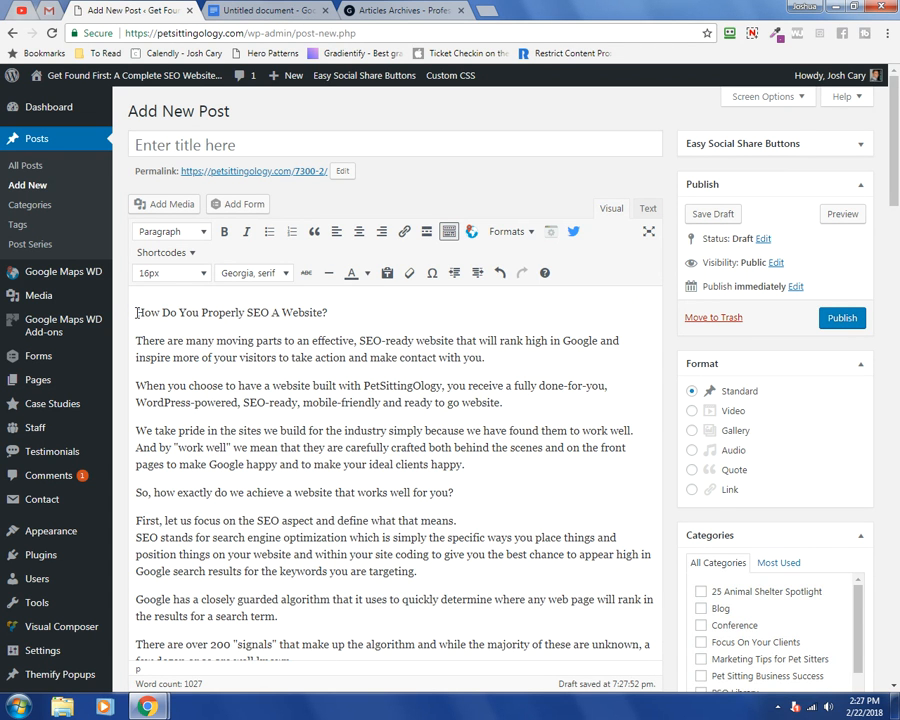
left_click_drag(328, 312, 137, 312)
key("ctrl+c")
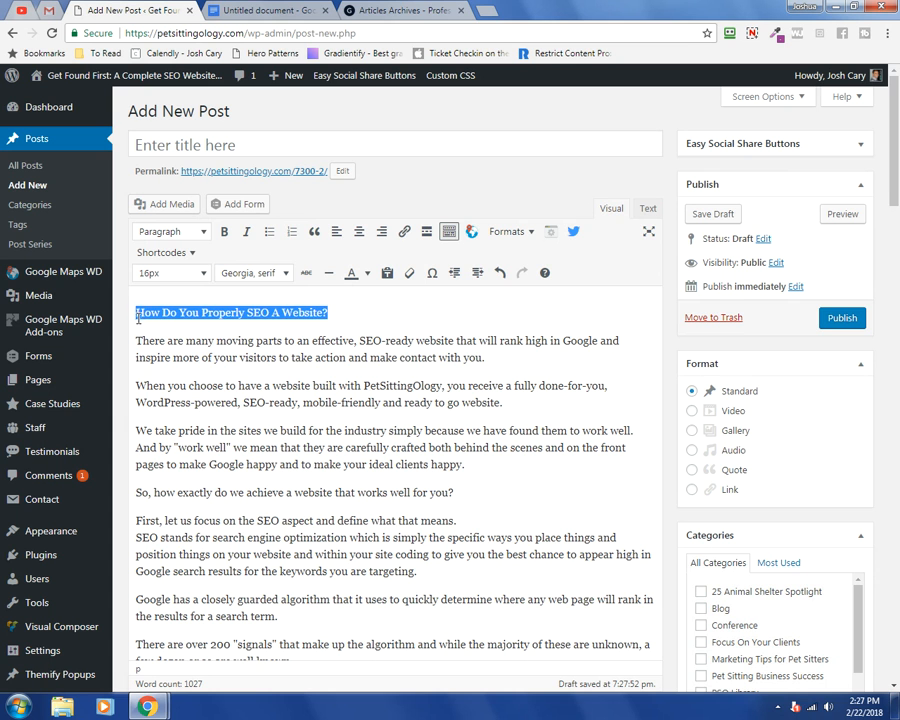
key("BackSpace")
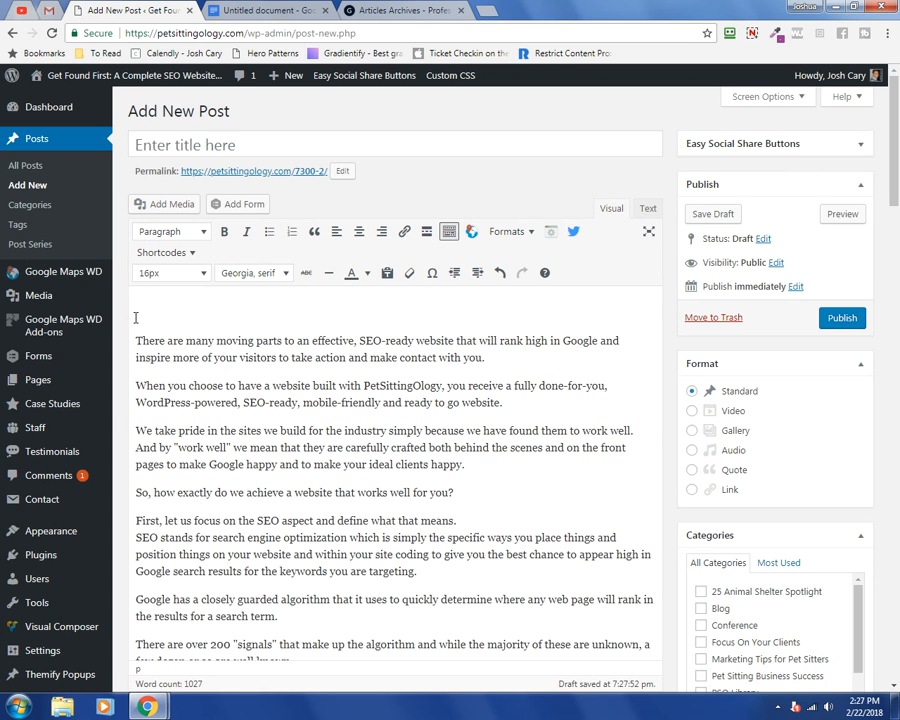
key("Delete")
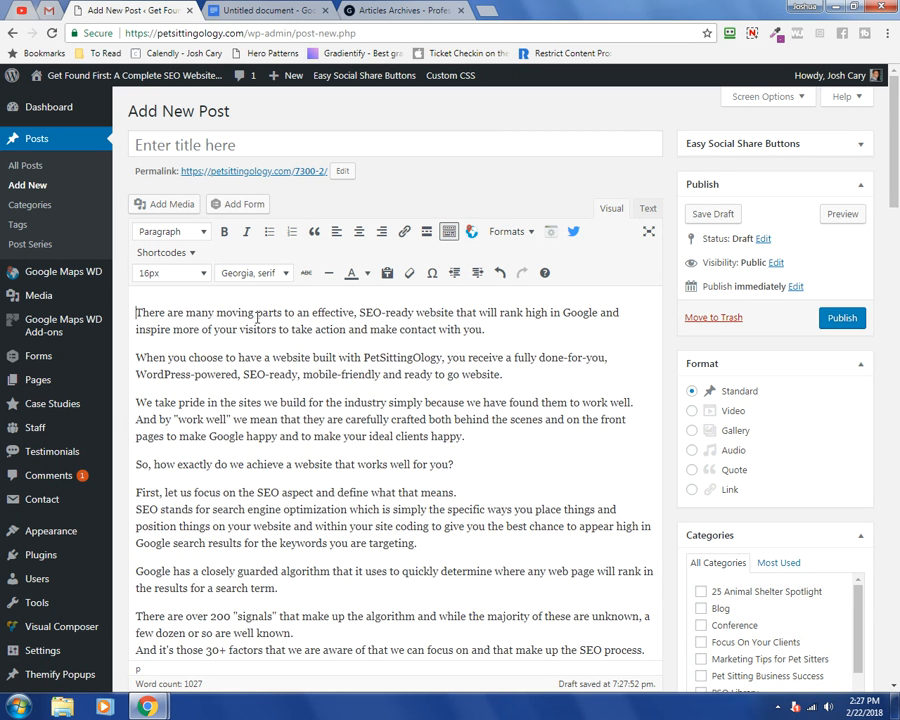
left_click(201, 143)
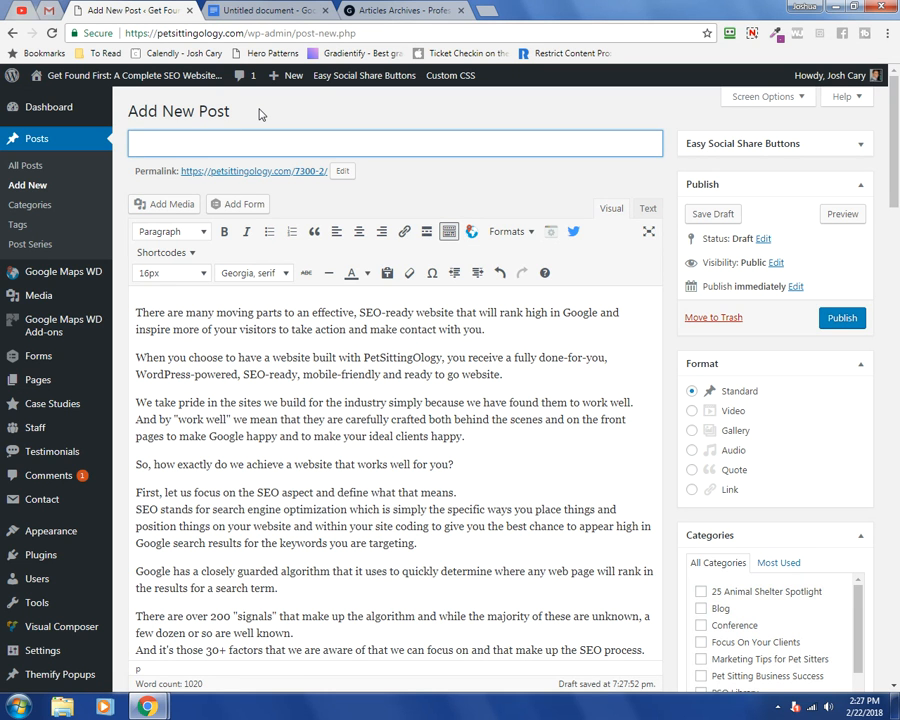
key("ctrl+v")
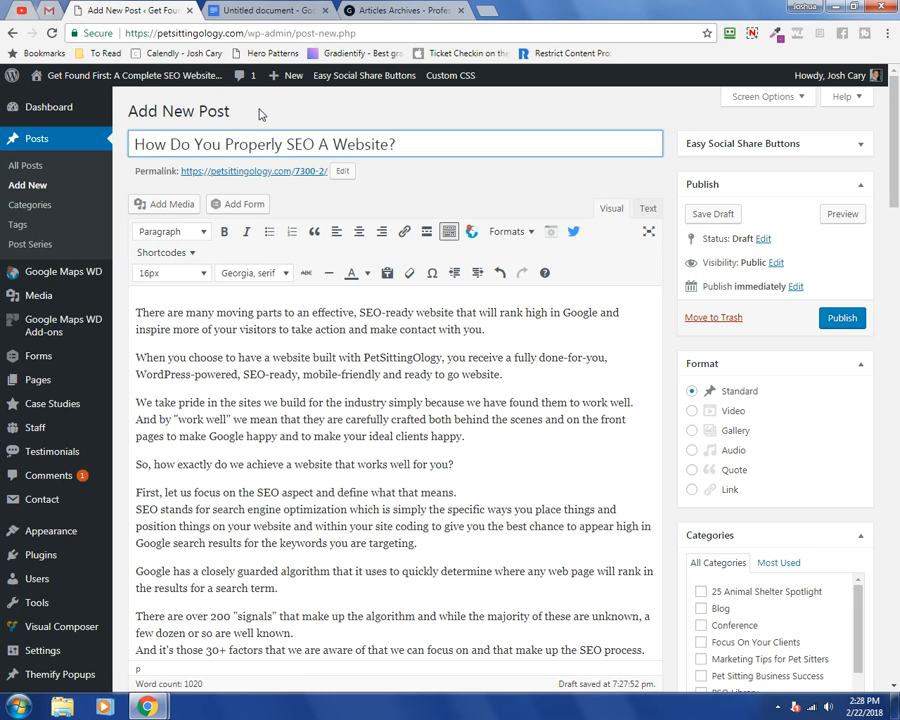
left_click(420, 195)
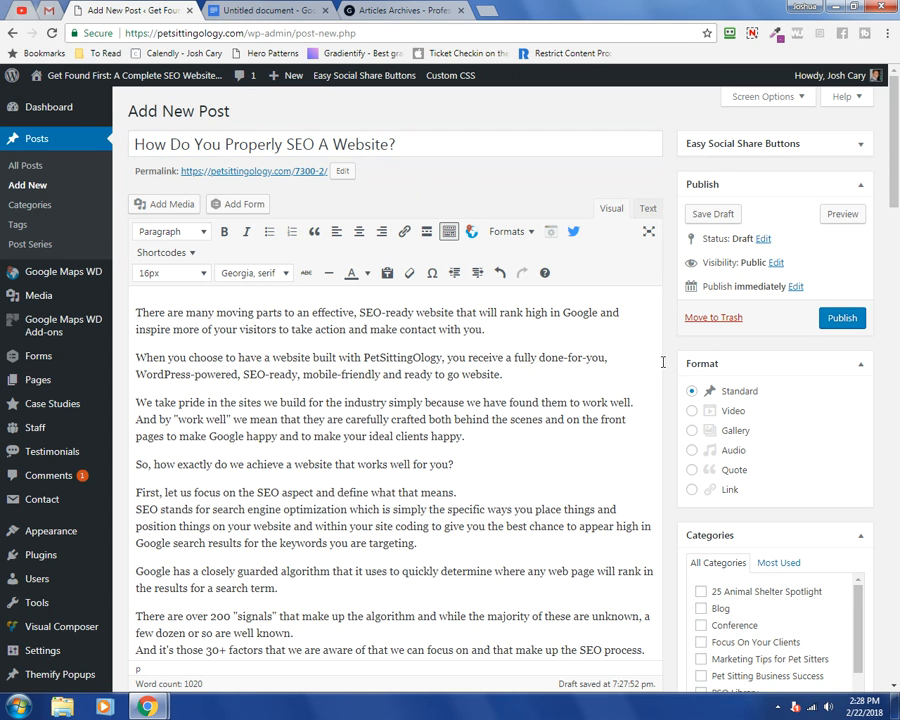
Split the text starting "SEO stands for search engine optimization" into its own paragraph, without an extra blank line above it
scroll(270, 433, "down", 1)
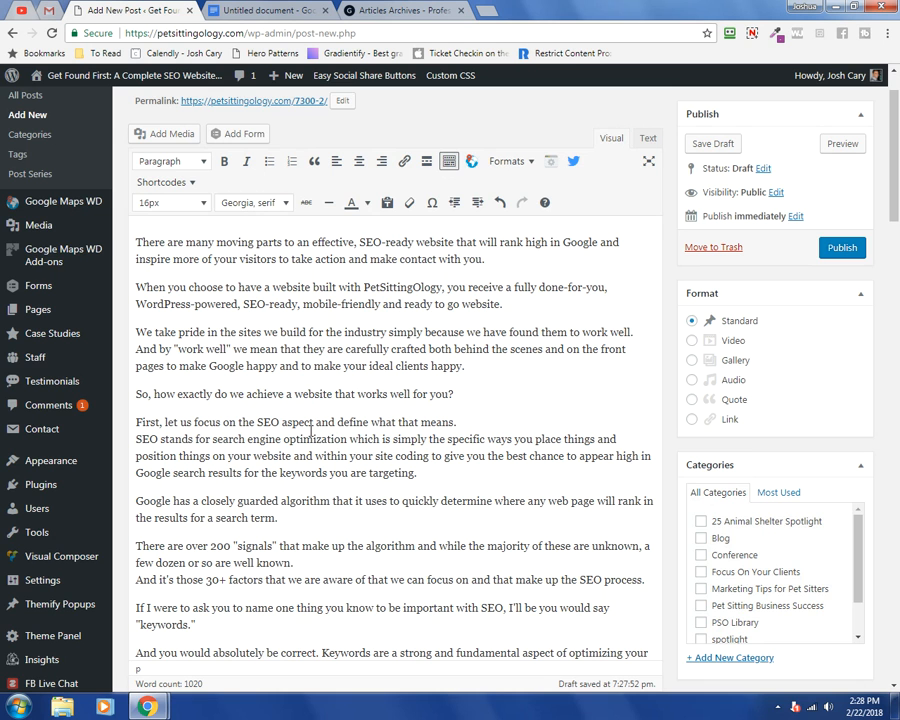
scroll(268, 466, "up", 1)
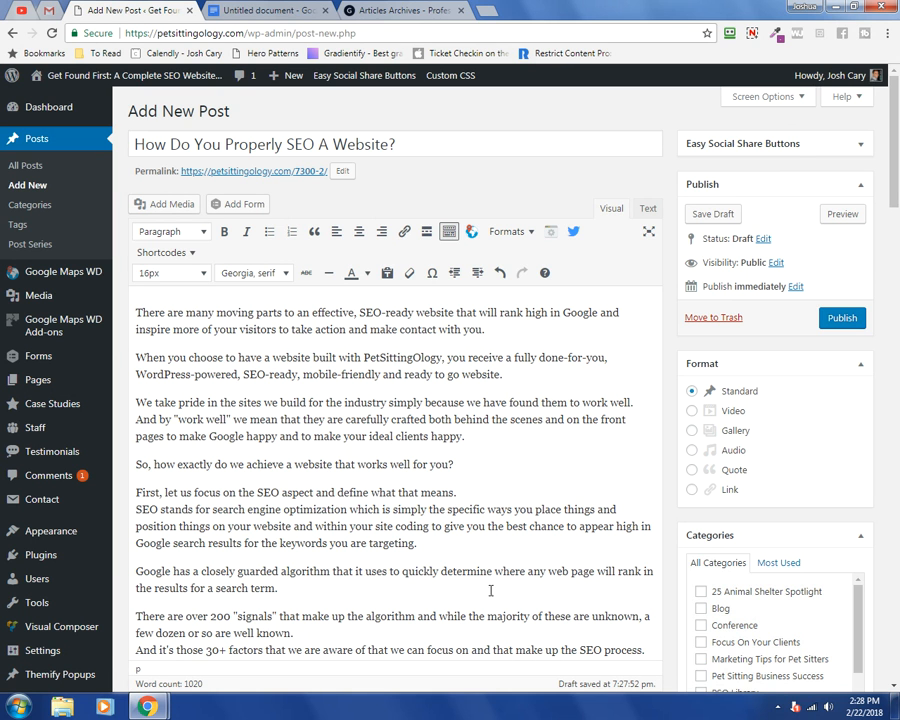
scroll(204, 456, "down", 1)
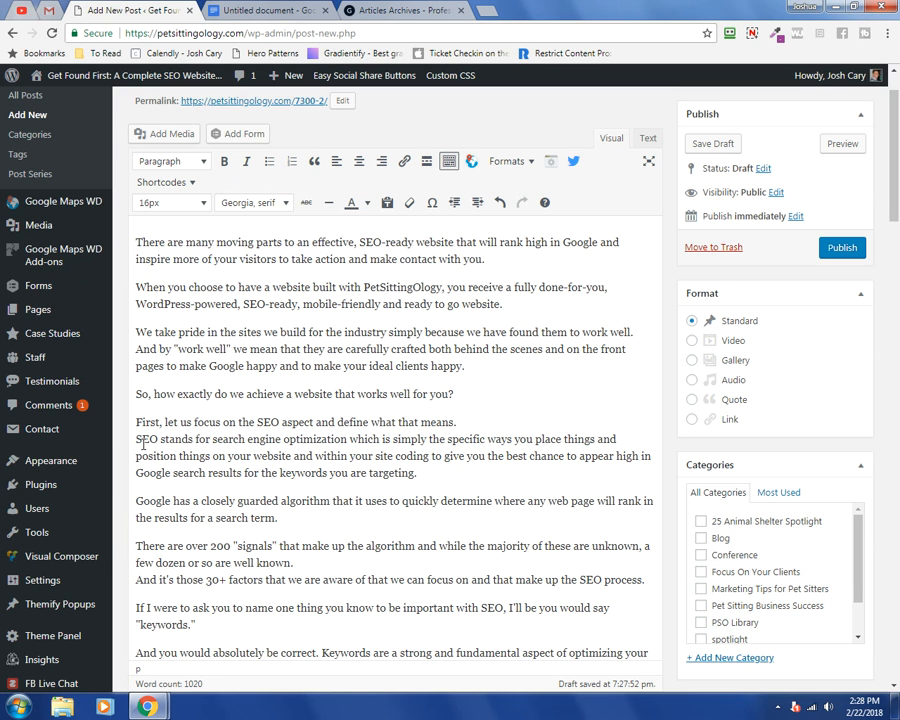
left_click(456, 422)
key("Return")
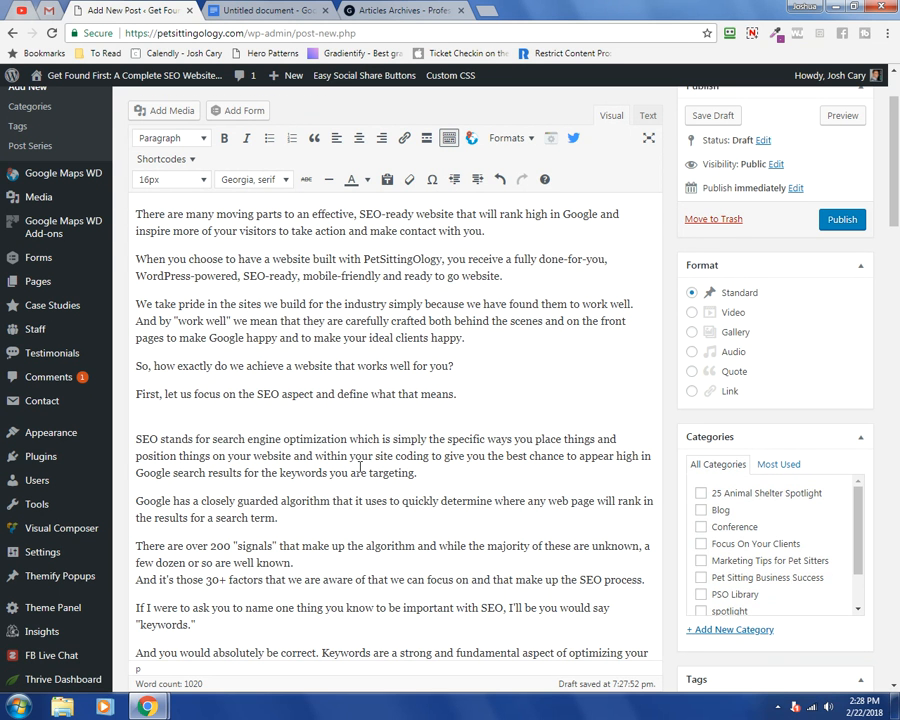
left_click(135, 438)
key("BackSpace")
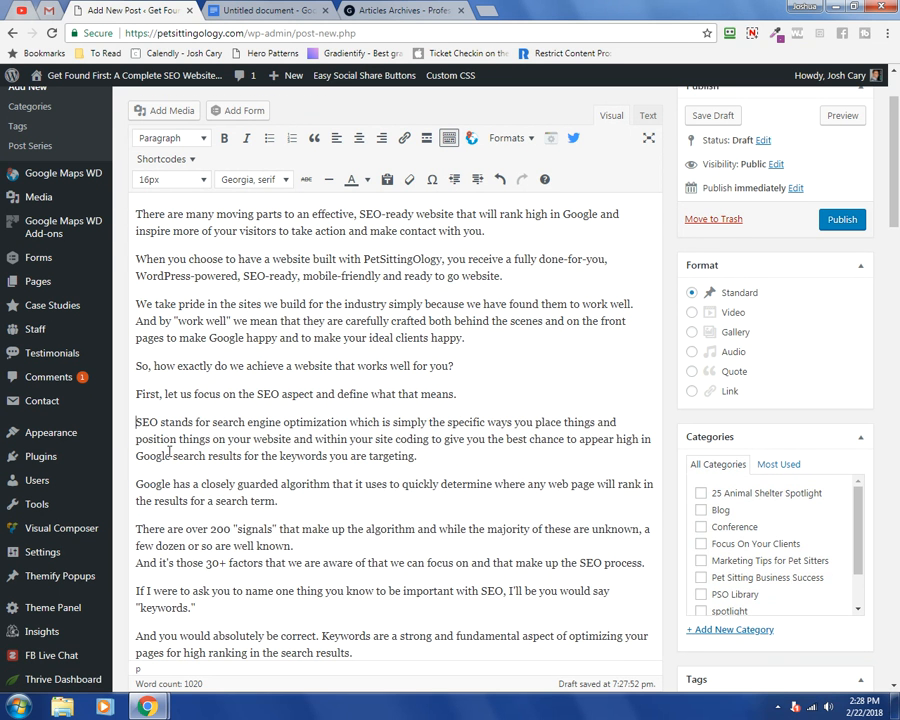
Split the sentence starting "And it's those 30+ factors" into its own paragraph
scroll(130, 430, "down", 3)
left_click(134, 423)
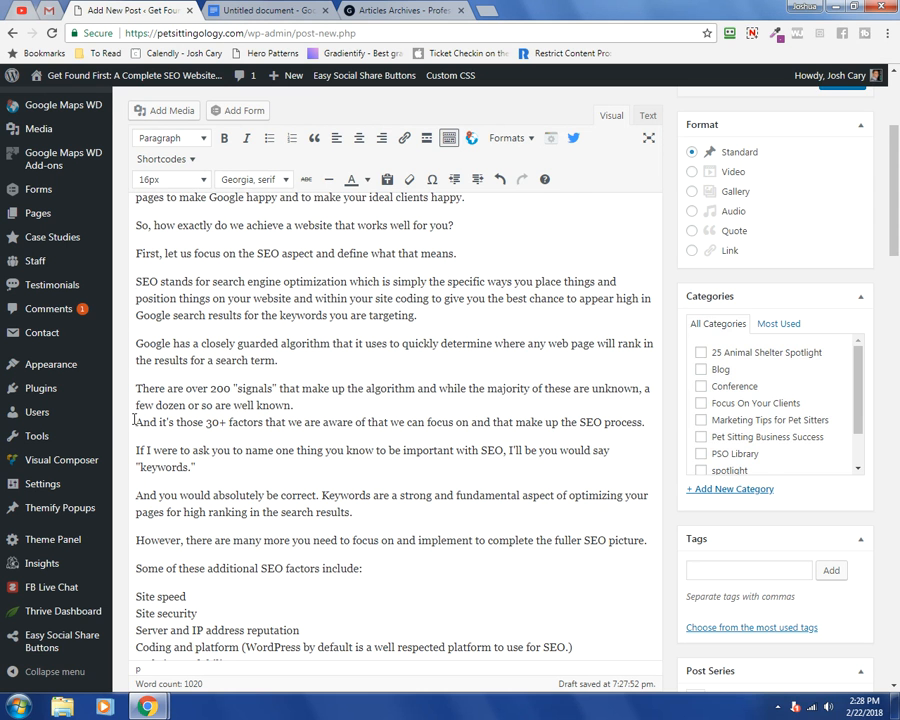
key("BackSpace")
key("Return")
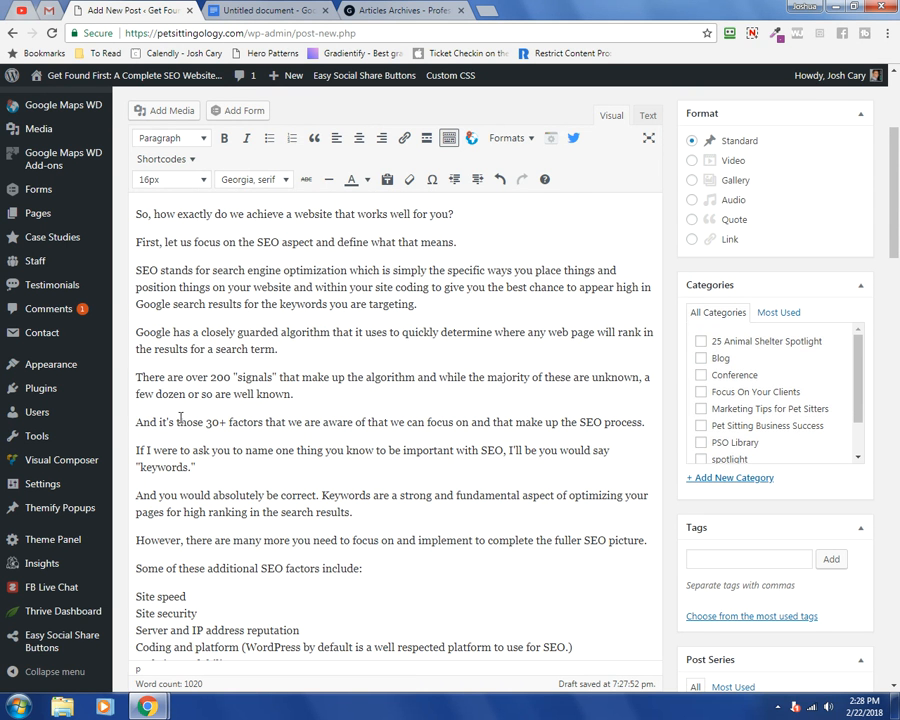
Make the line "So, how exactly do we achieve a website that works well for you?" bold
scroll(186, 407, "up", 2)
scroll(186, 407, "up", 2)
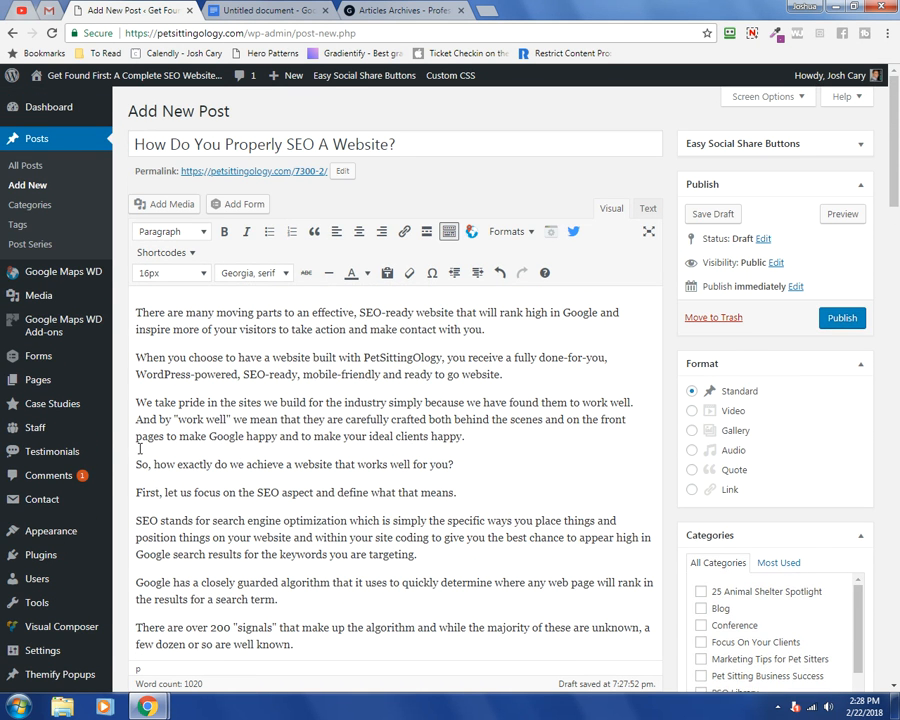
left_click_drag(135, 464, 456, 464)
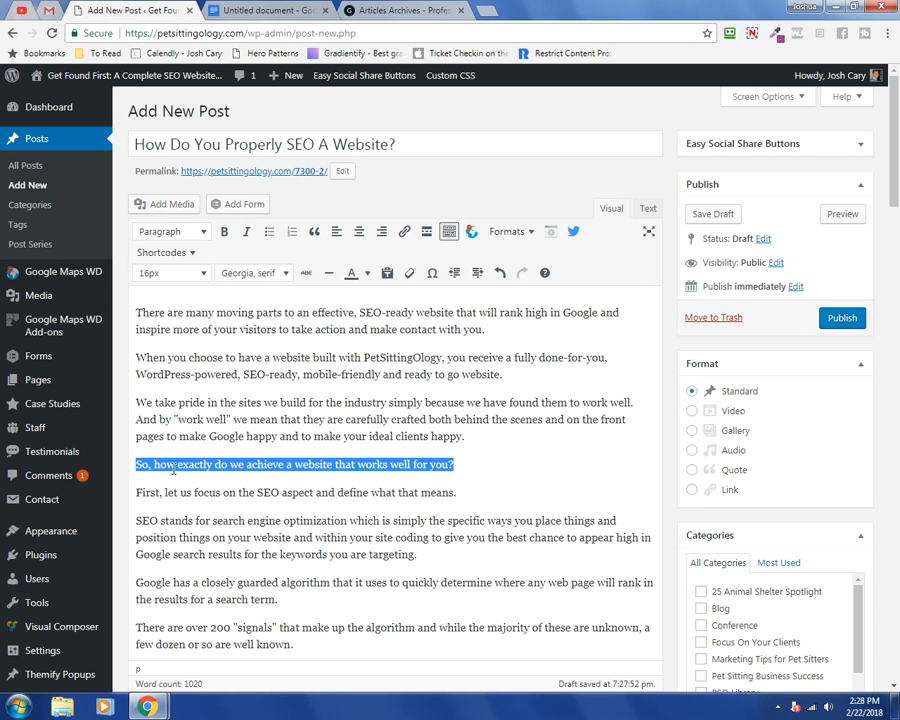
left_click(224, 232)
left_click(537, 465)
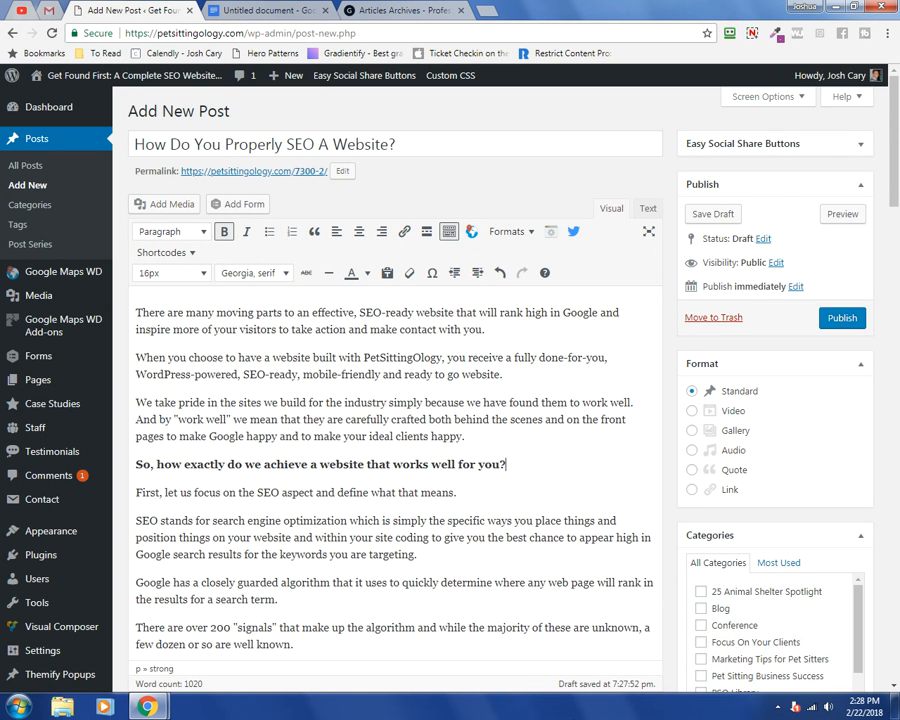
Format the phrase "And it's those 30+ factors" as bold, italic and purple text
scroll(200, 537, "down", 3)
scroll(199, 540, "down", 1)
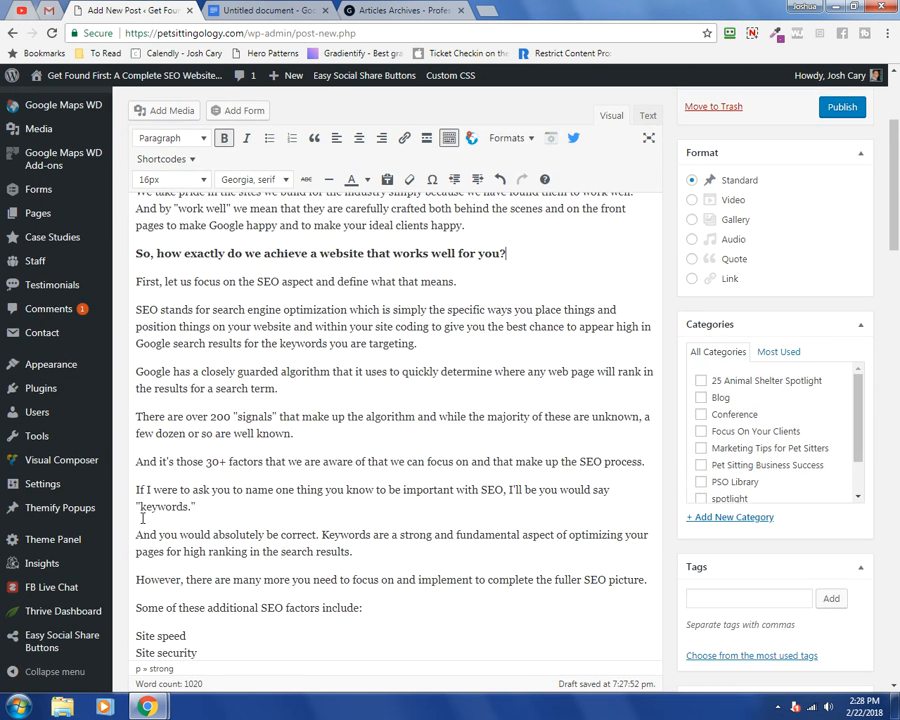
left_click_drag(135, 461, 264, 460)
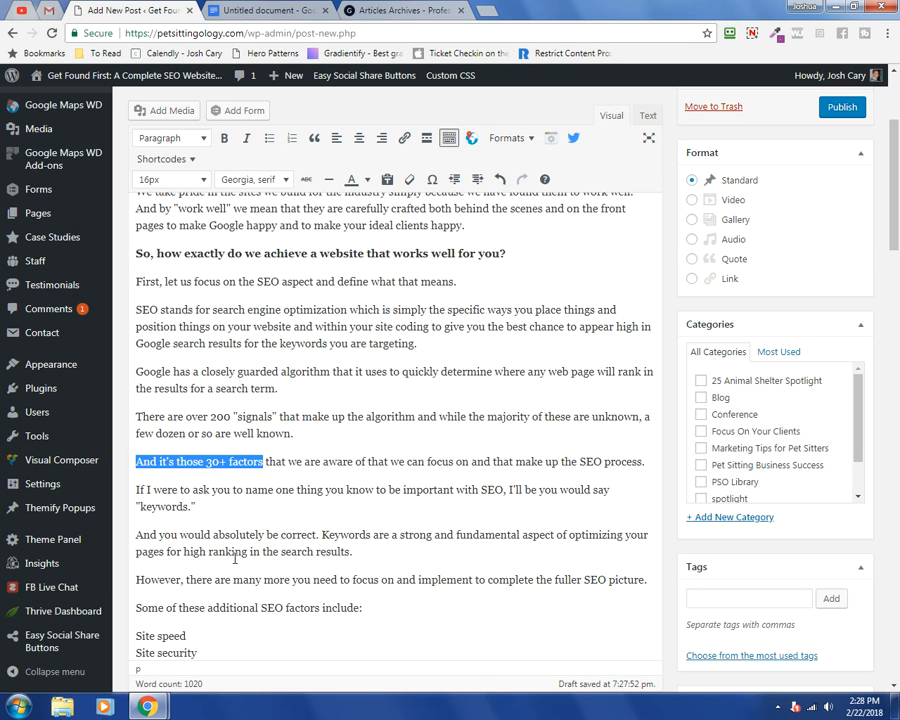
left_click(224, 139)
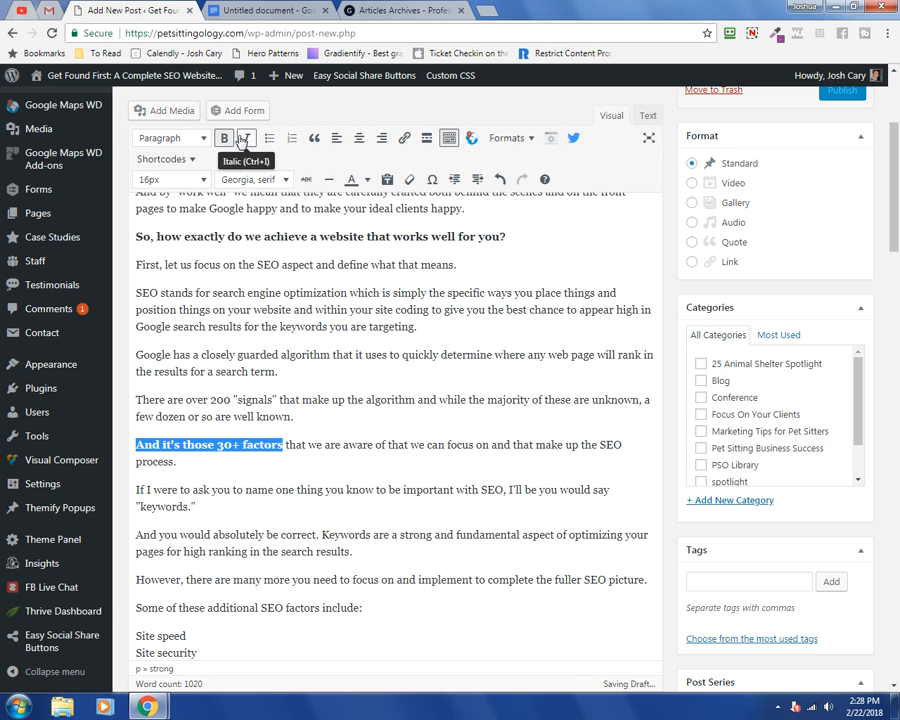
left_click(246, 139)
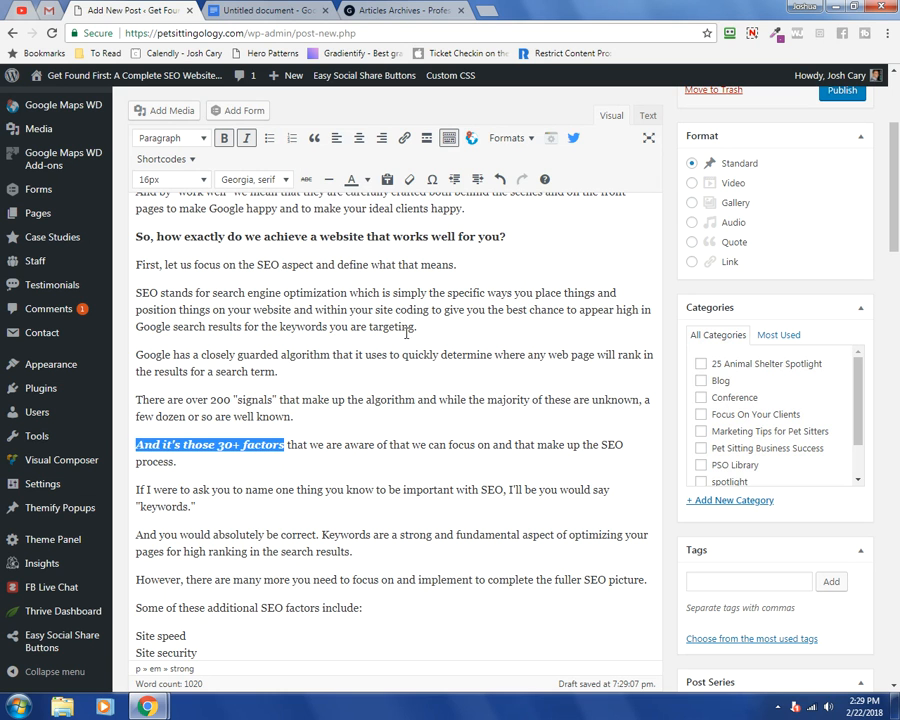
left_click(368, 180)
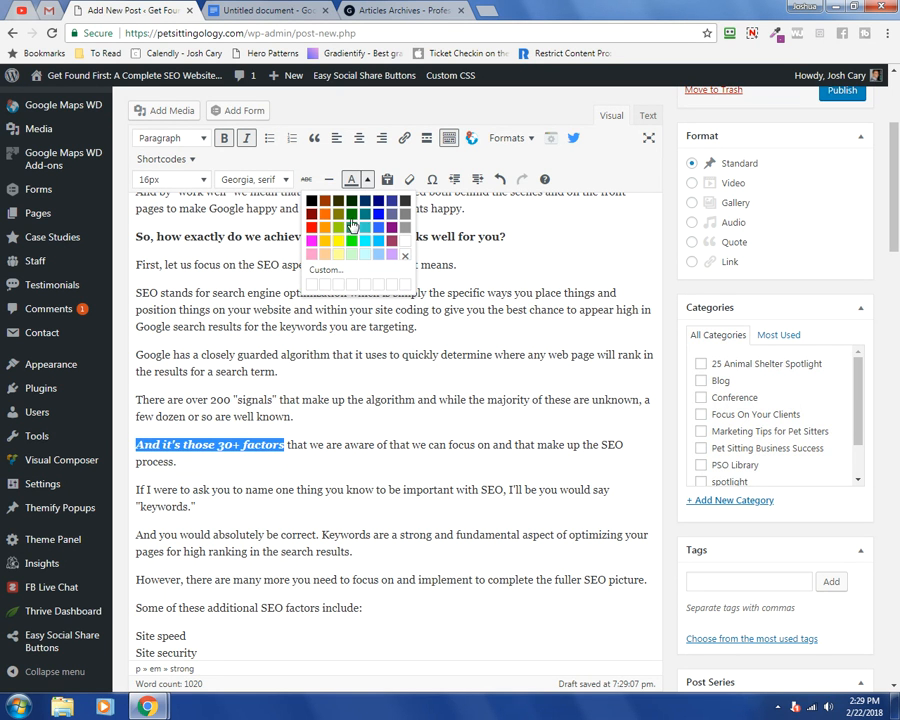
left_click(395, 225)
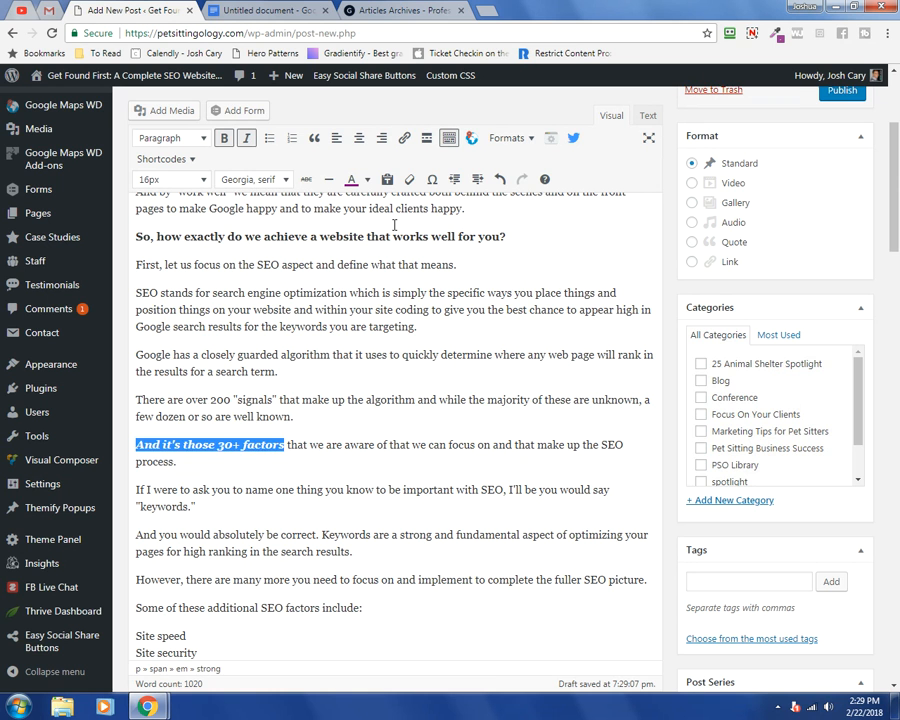
left_click(313, 443)
Set the font size of the line "Some of these additional SEO factors include:" to 24px
scroll(157, 437, "down", 3)
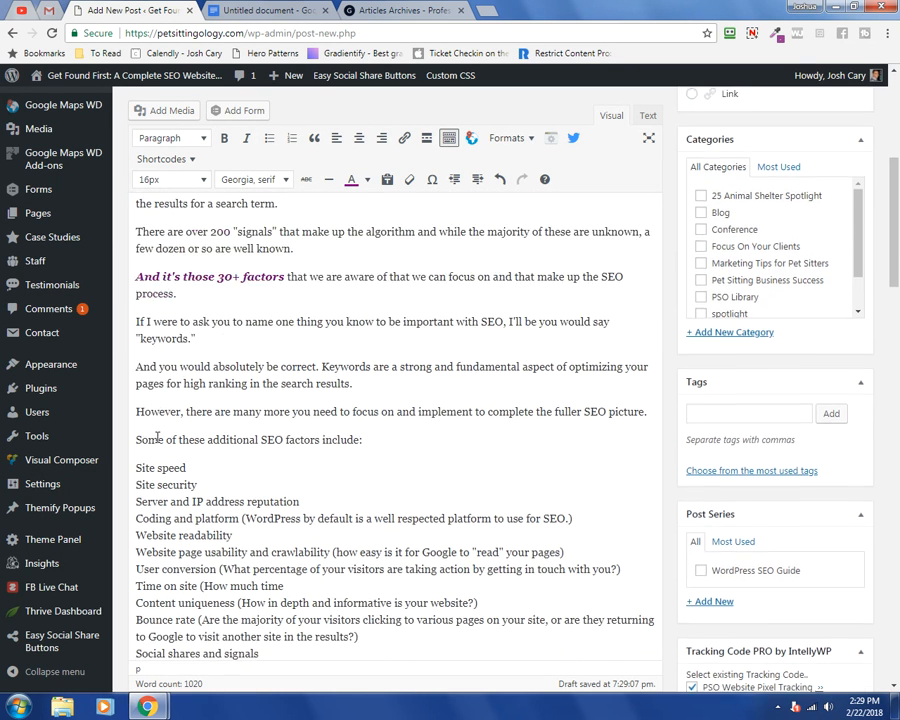
scroll(157, 437, "down", 1)
left_click_drag(134, 397, 394, 396)
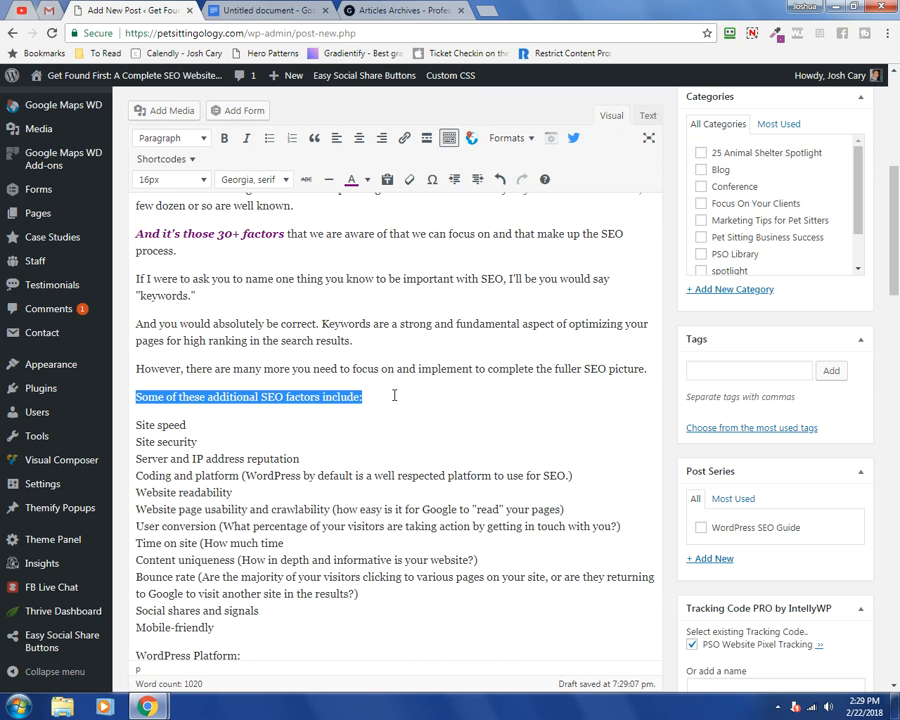
left_click(172, 182)
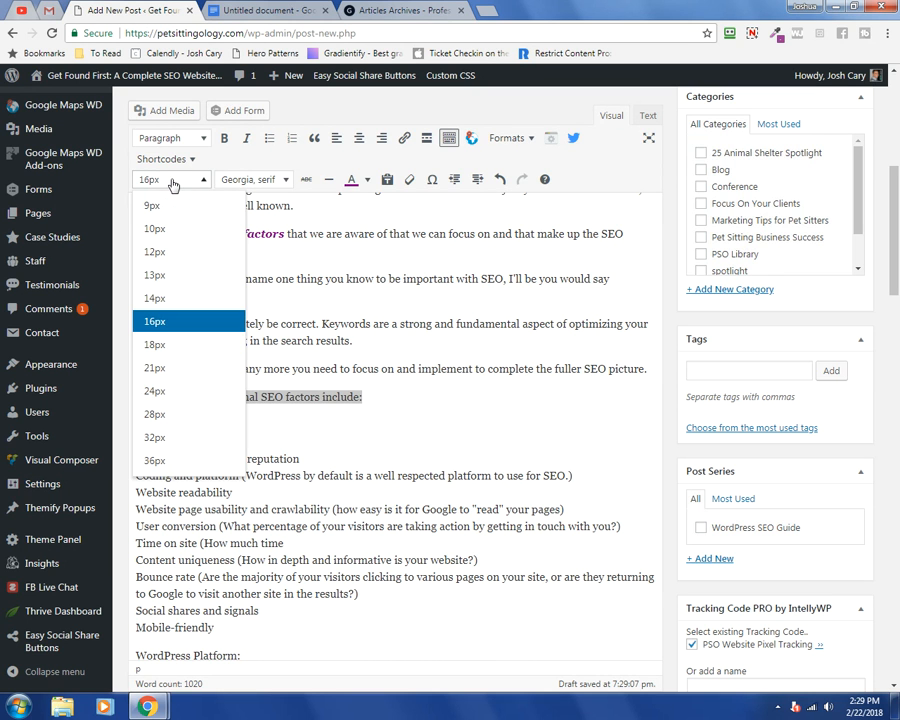
left_click(165, 391)
left_click(538, 388)
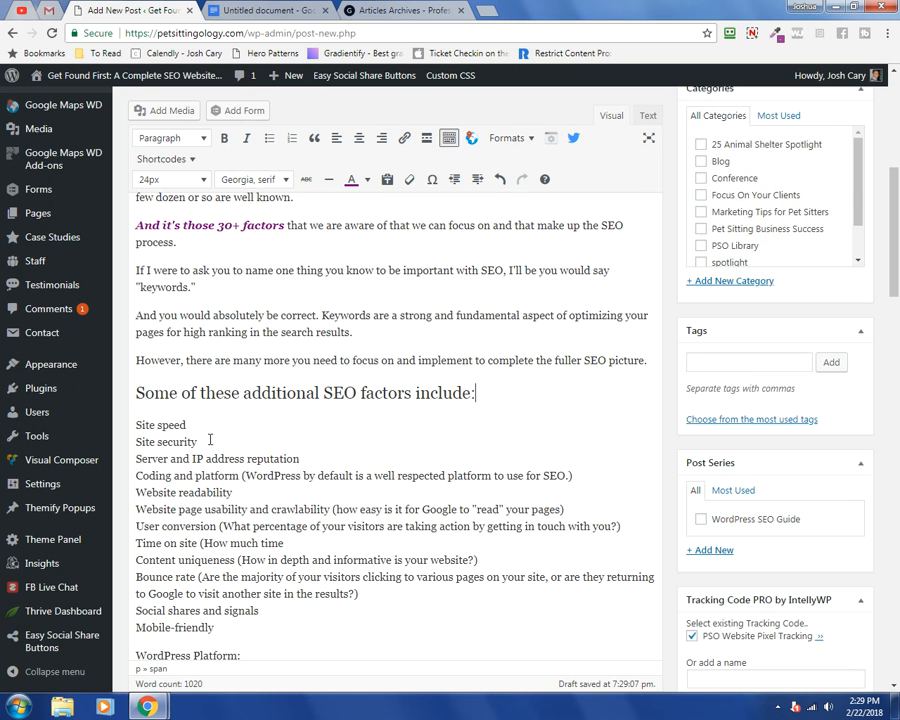
Format the lines from "Site speed" to "Mobile-friendly" as a bulleted list
scroll(190, 474, "down", 1)
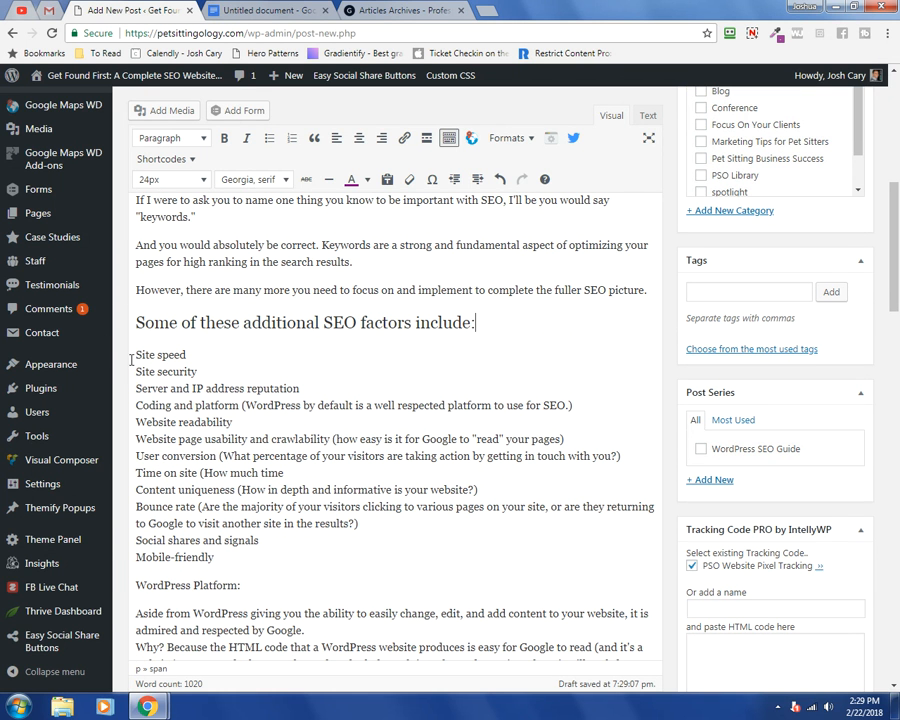
left_click(137, 354)
mouse_move(137, 354)
left_mouse_down()
mouse_move(190, 474)
mouse_move(244, 548)
mouse_move(214, 560)
mouse_move(179, 518)
mouse_move(134, 353)
left_mouse_up()
left_click(269, 138)
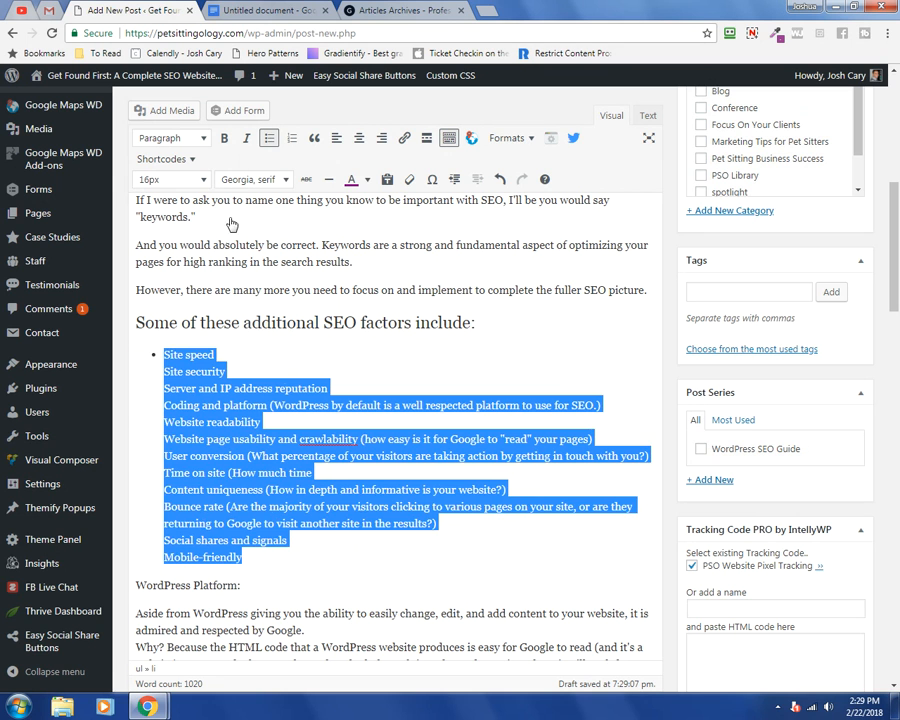
Split the single bullet so that each SEO factor from "Site speed" to "Mobile-friendly" has its own bullet
left_click(165, 357)
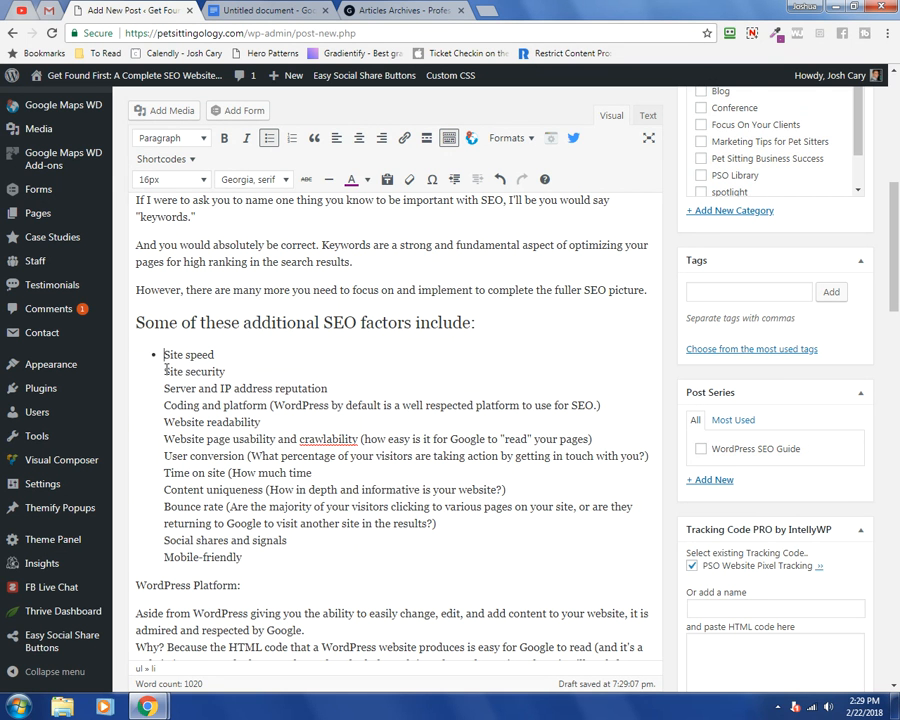
key("Return")
left_click(166, 373)
key("Return")
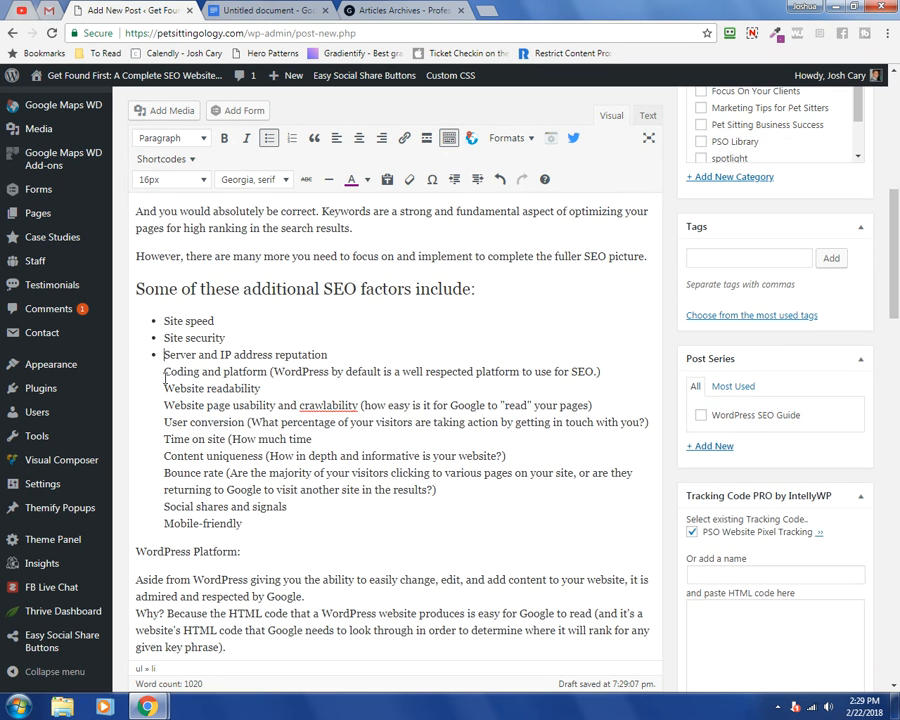
left_click(165, 368)
key("Return")
key("BackSpace")
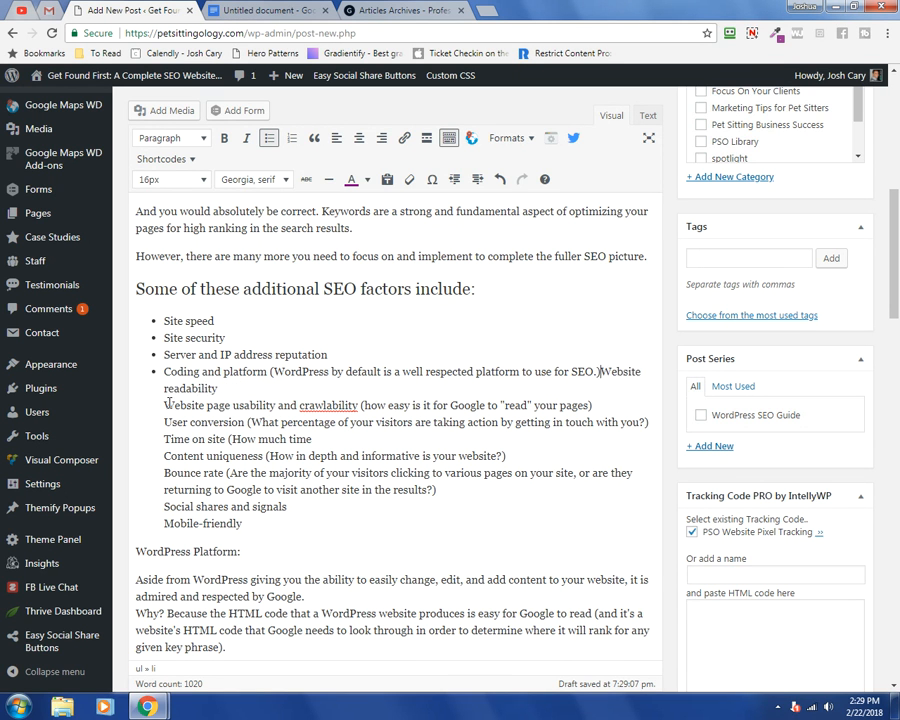
key("Return")
left_click(165, 405)
key("BackSpace")
key("Return")
left_click(165, 422)
key("BackSpace")
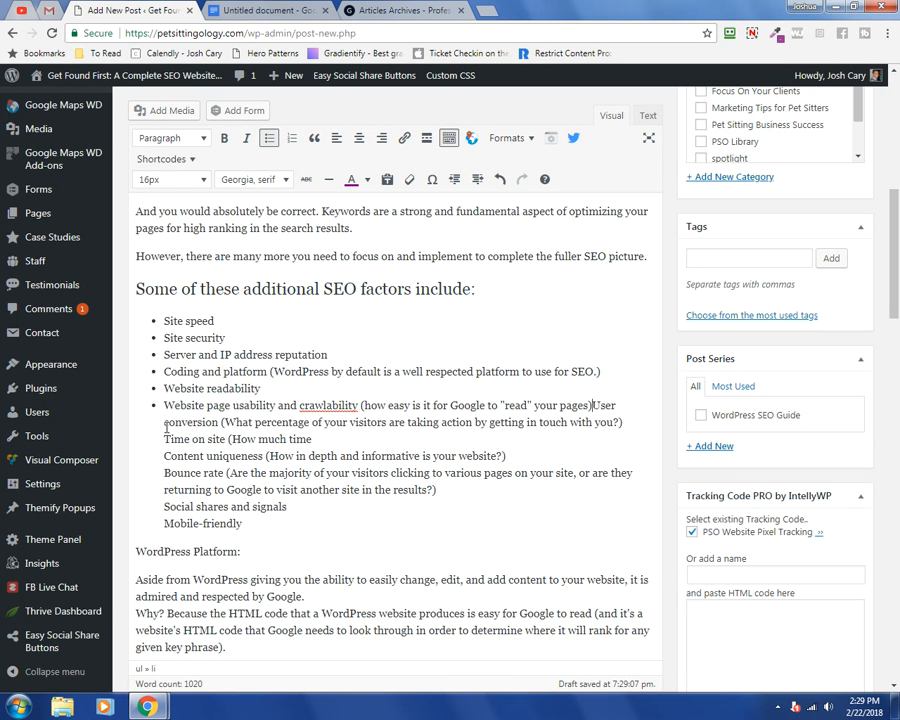
key("Return")
left_click(165, 439)
key("BackSpace")
key("Return")
left_click(165, 456)
key("BackSpace")
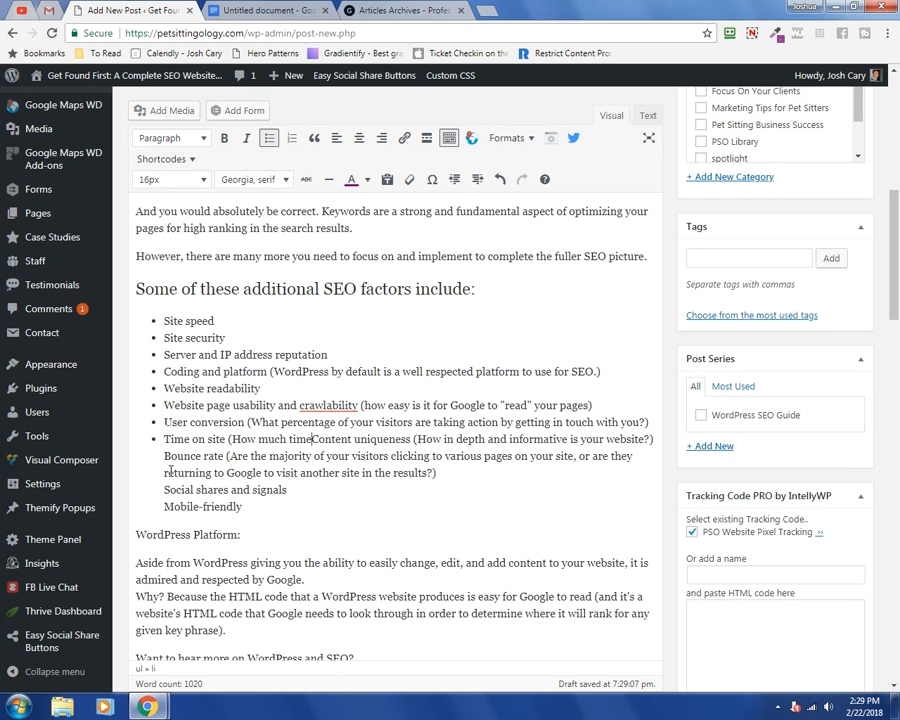
key("Return")
left_click(165, 457)
key("BackSpace")
key("Return")
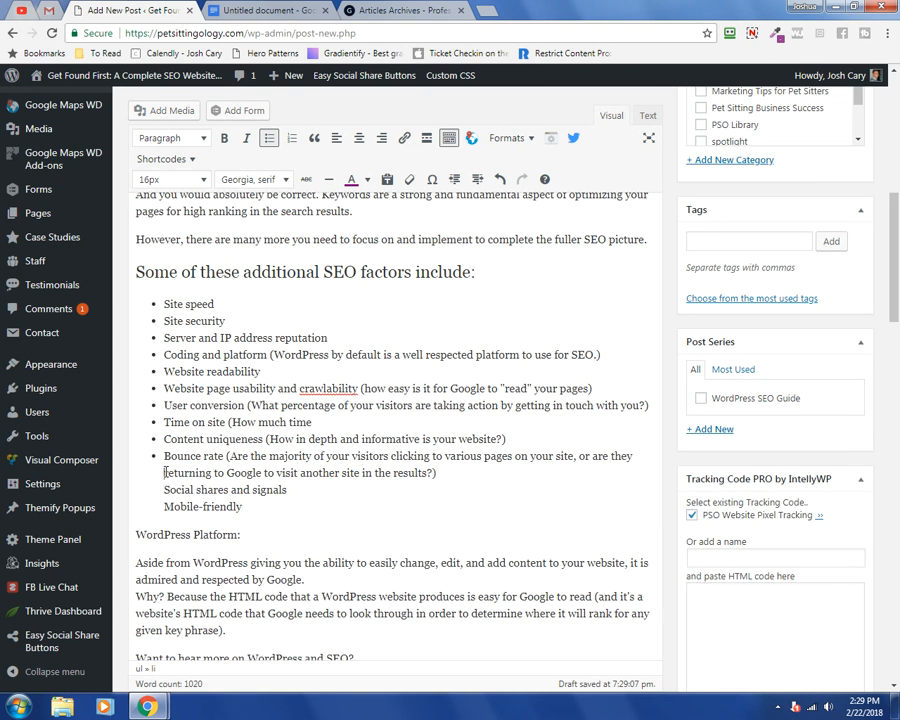
left_click(164, 489)
key("BackSpace")
key("Return")
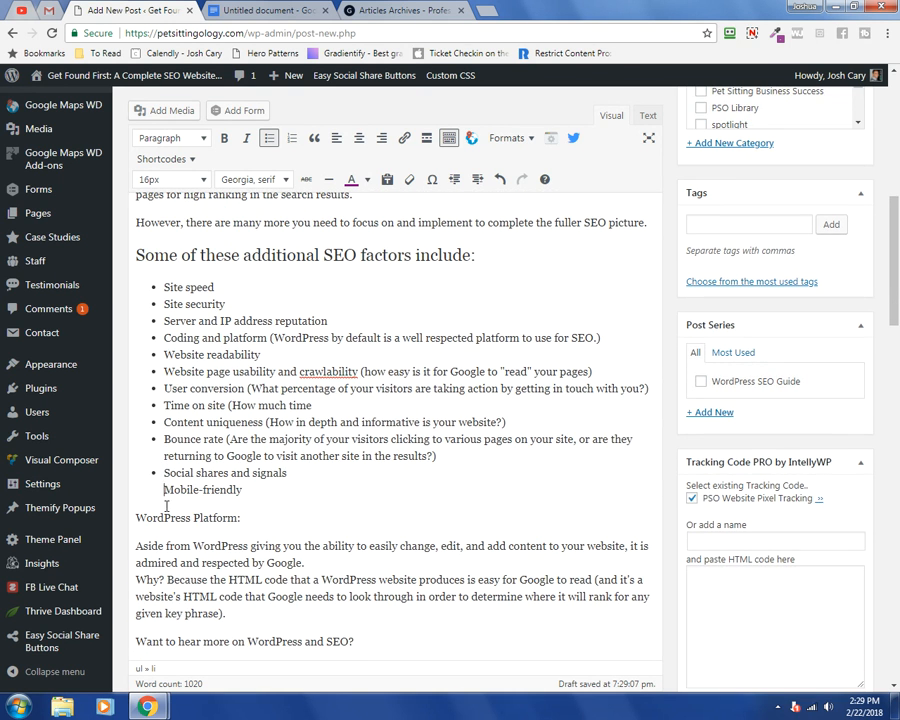
key("BackSpace")
key("Return")
Make the "WordPress Platform:" heading below the bulleted list bold and centered
left_click_drag(136, 500, 260, 501)
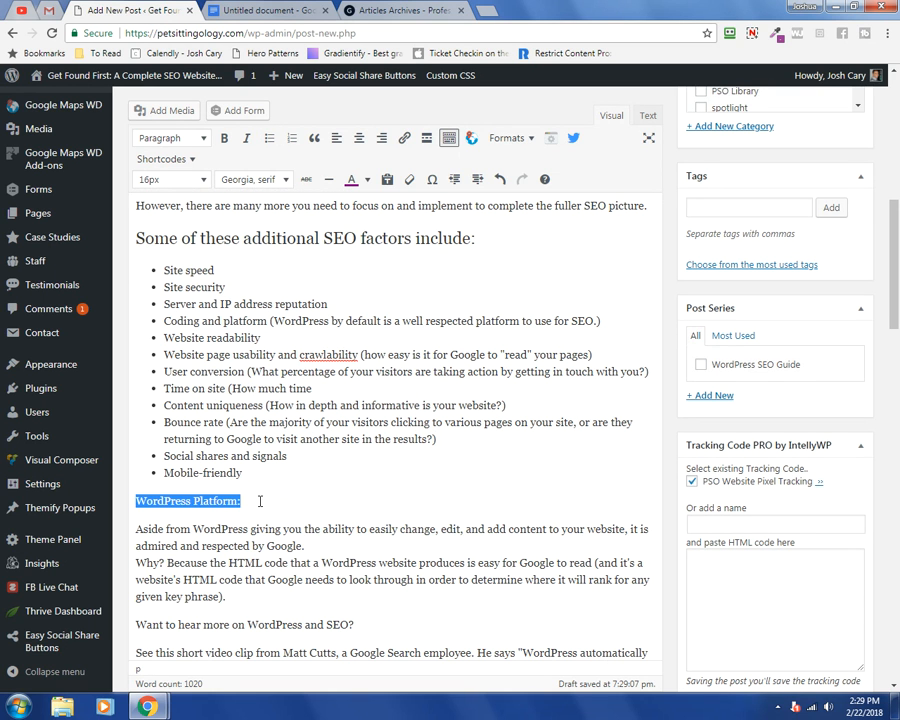
left_click(224, 138)
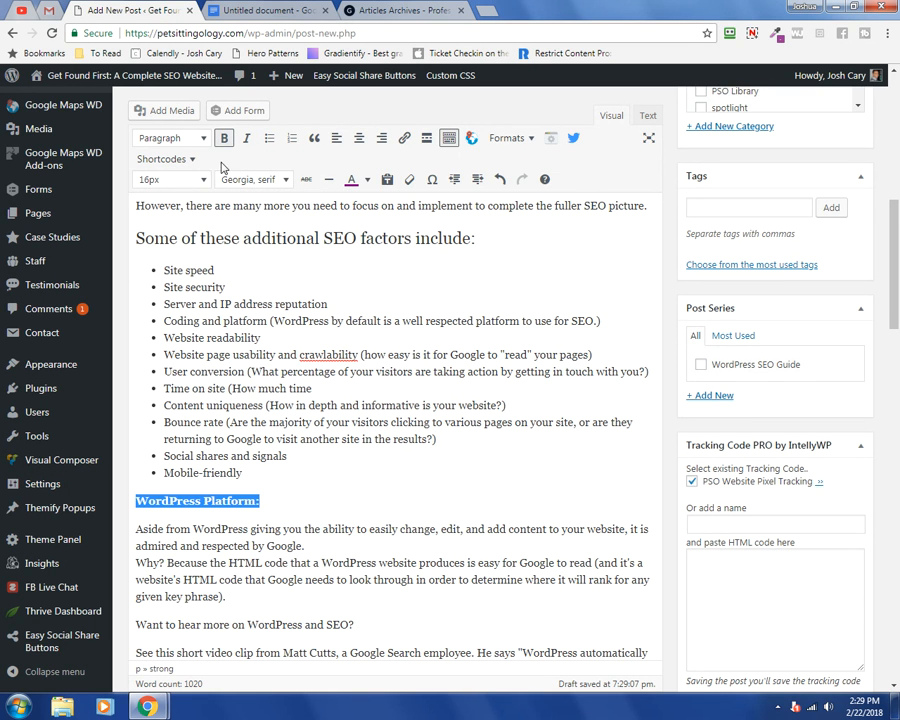
left_click(358, 138)
left_click(427, 450)
scroll(318, 447, "down", 1)
scroll(318, 447, "down", 1)
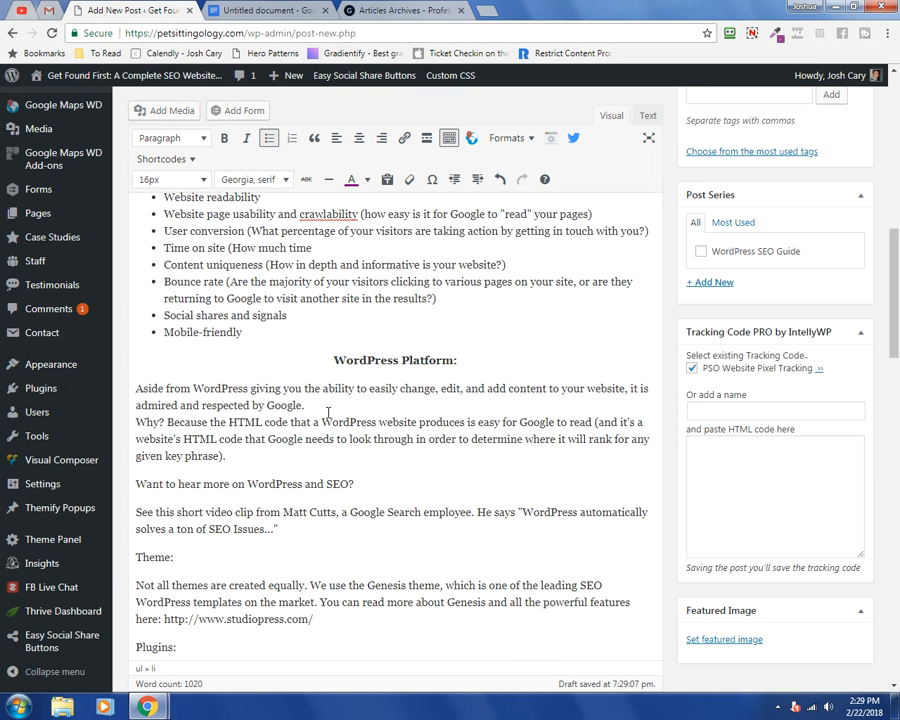
scroll(652, 468, "down", 2)
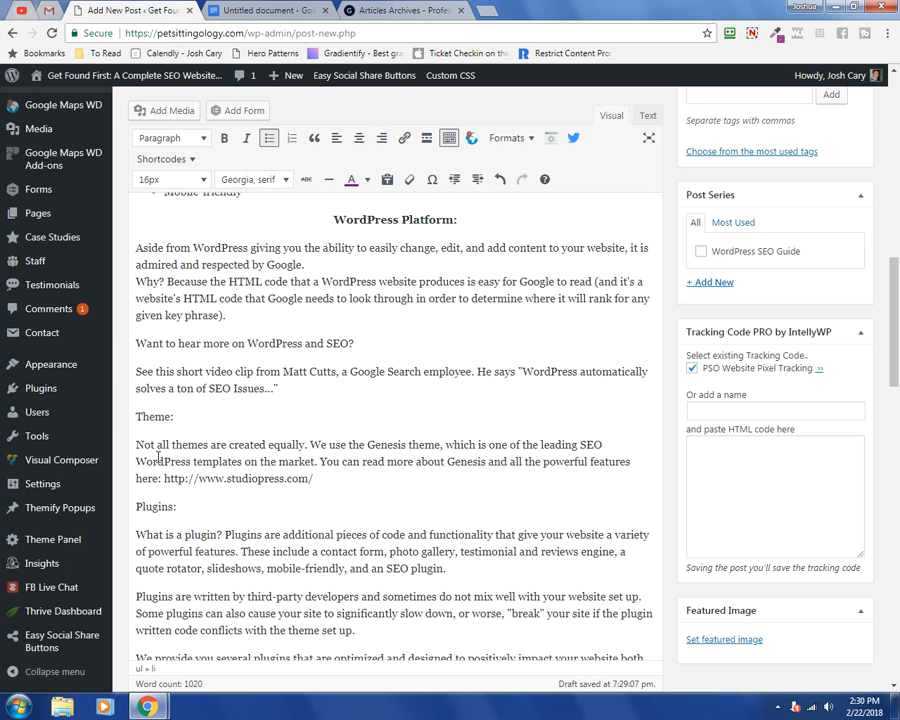
left_click_drag(166, 479, 327, 477)
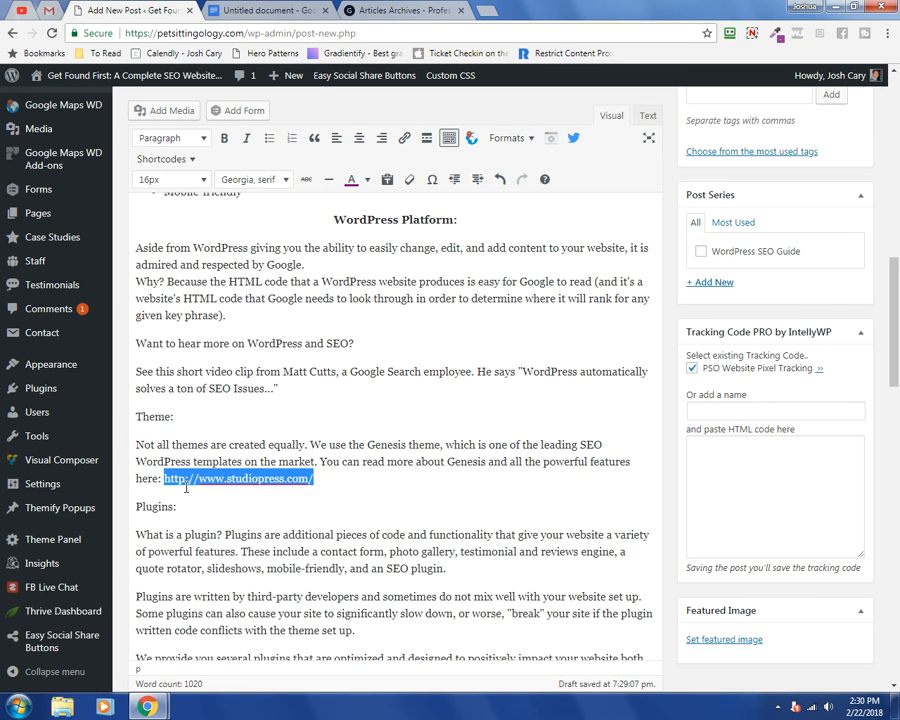
left_click(403, 143)
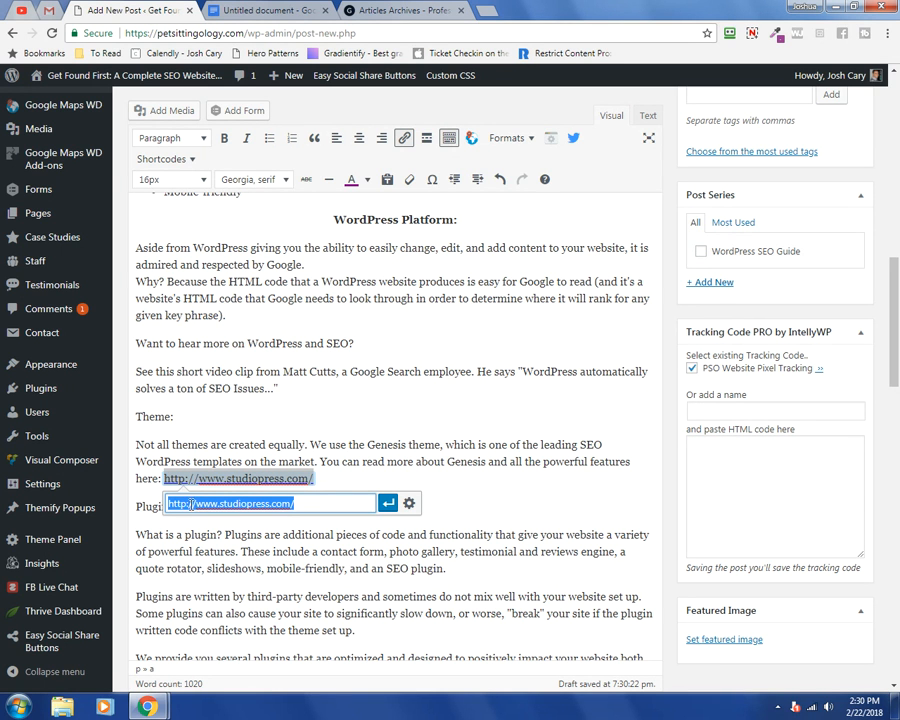
left_click(390, 506)
left_click(318, 534)
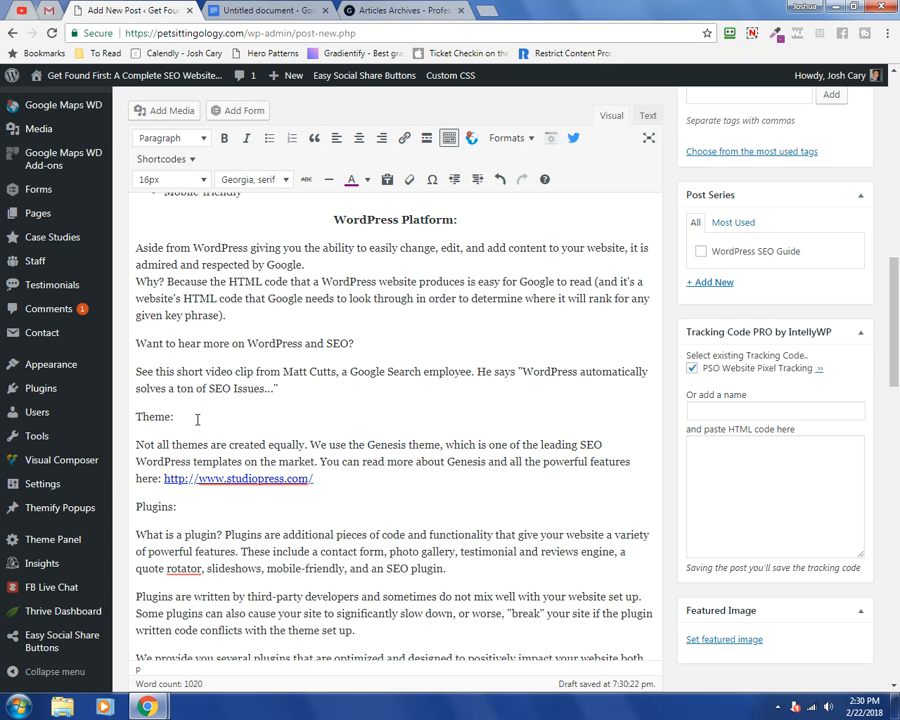
Format the "Theme:" heading as bold purple text
left_click_drag(136, 417, 175, 417)
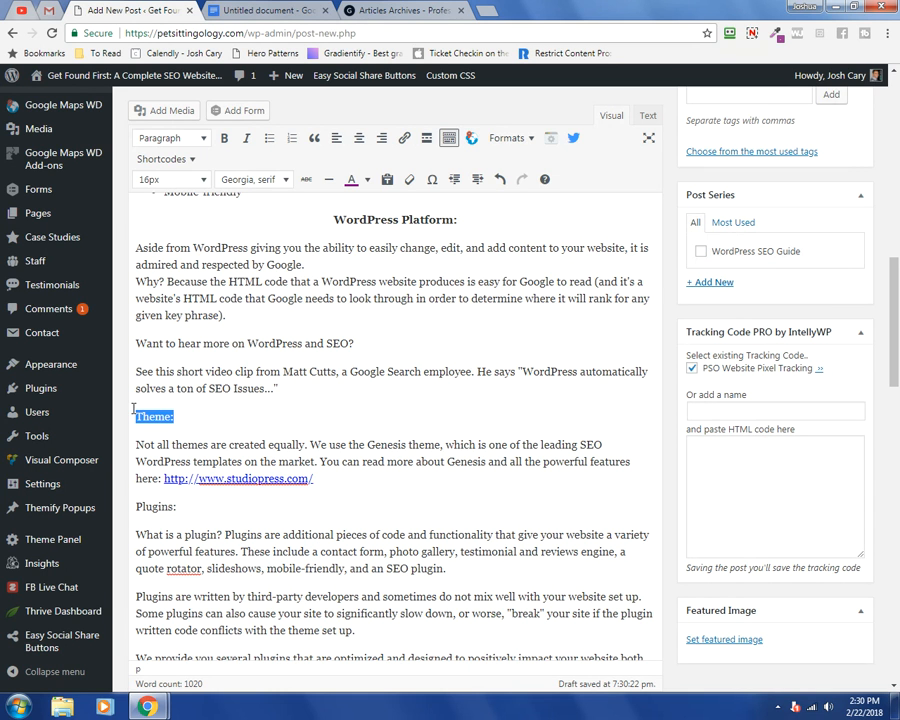
left_click(225, 138)
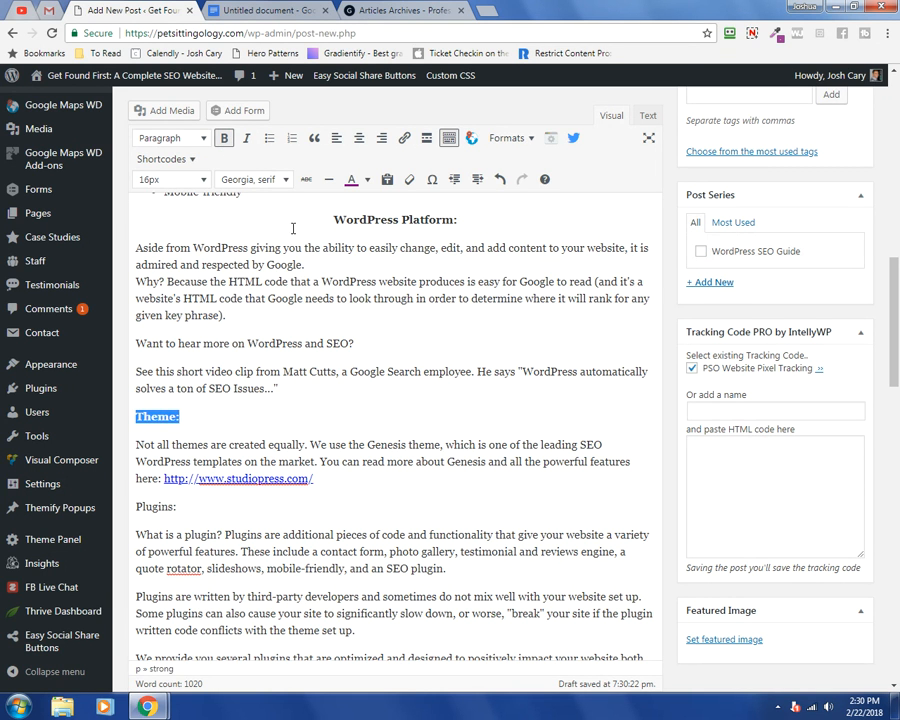
left_click(351, 179)
left_click(141, 421)
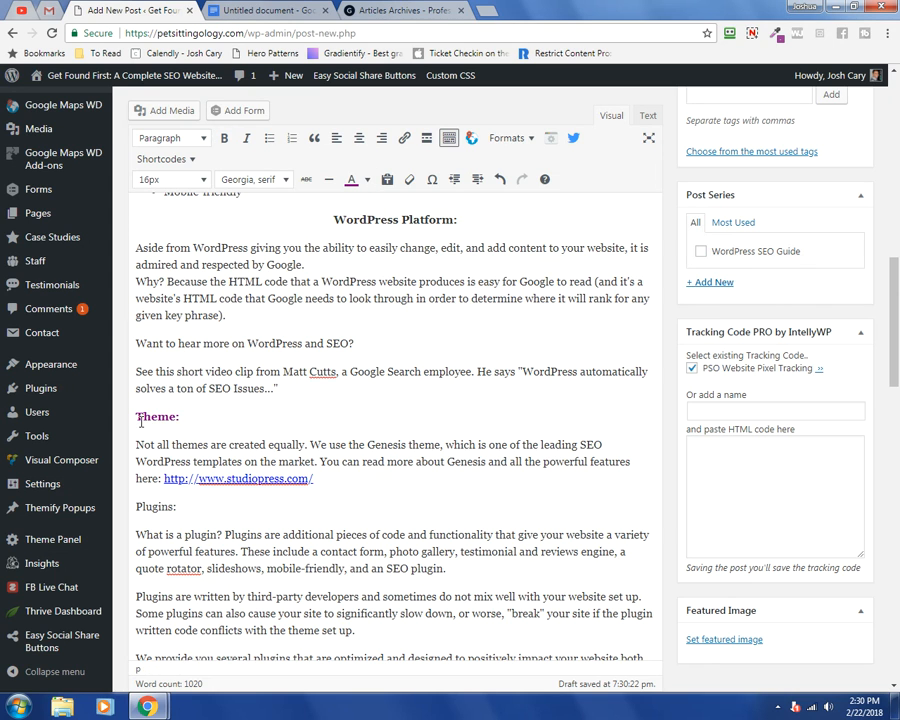
Look through the rest of the article and save the post as a draft
scroll(260, 441, "down", 5)
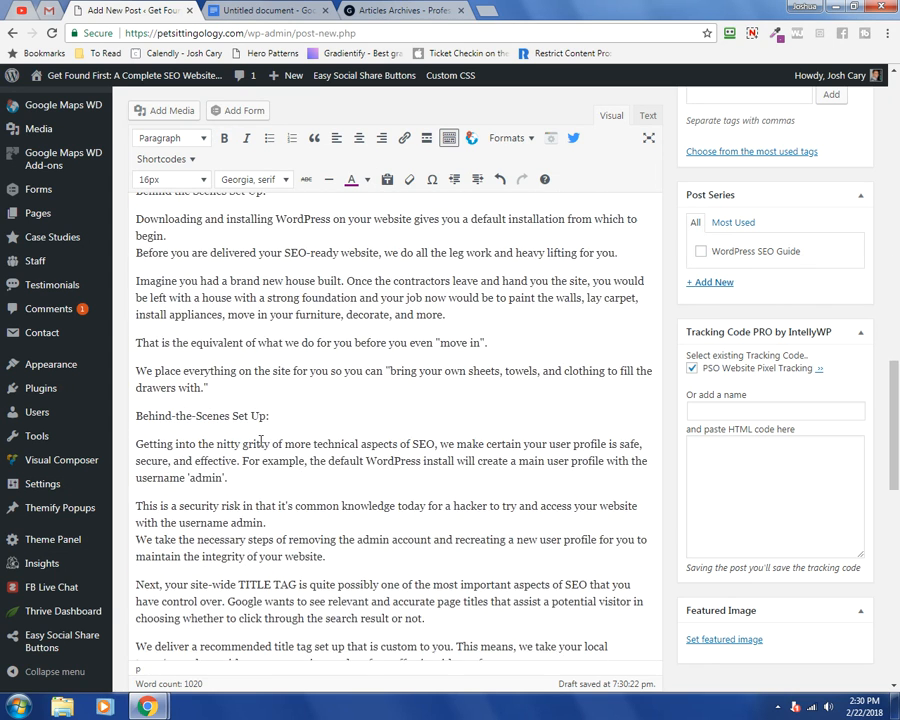
scroll(260, 441, "down", 5)
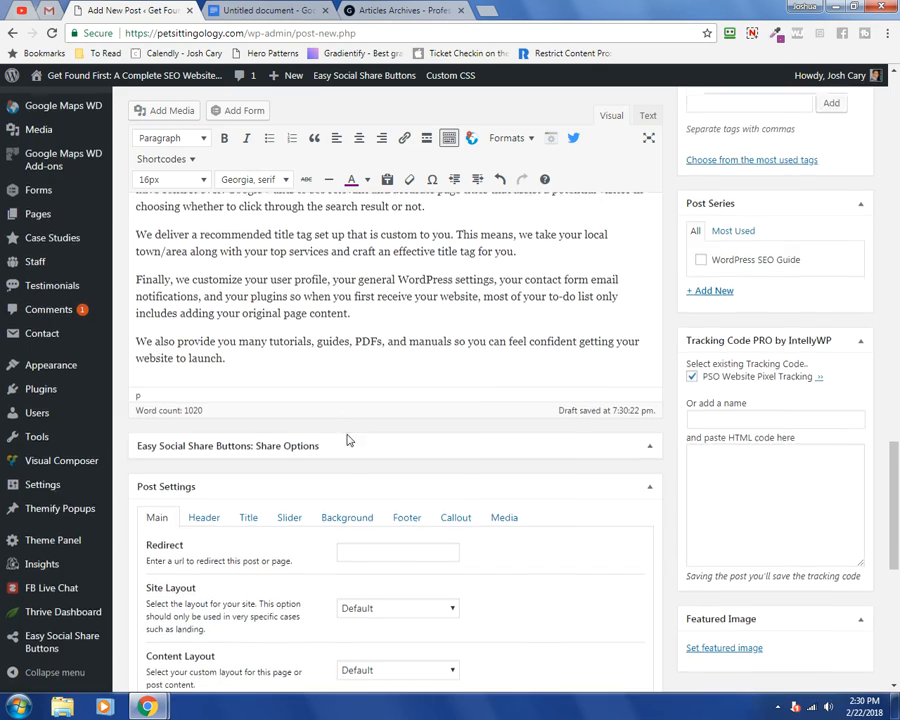
scroll(288, 368, "up", 10)
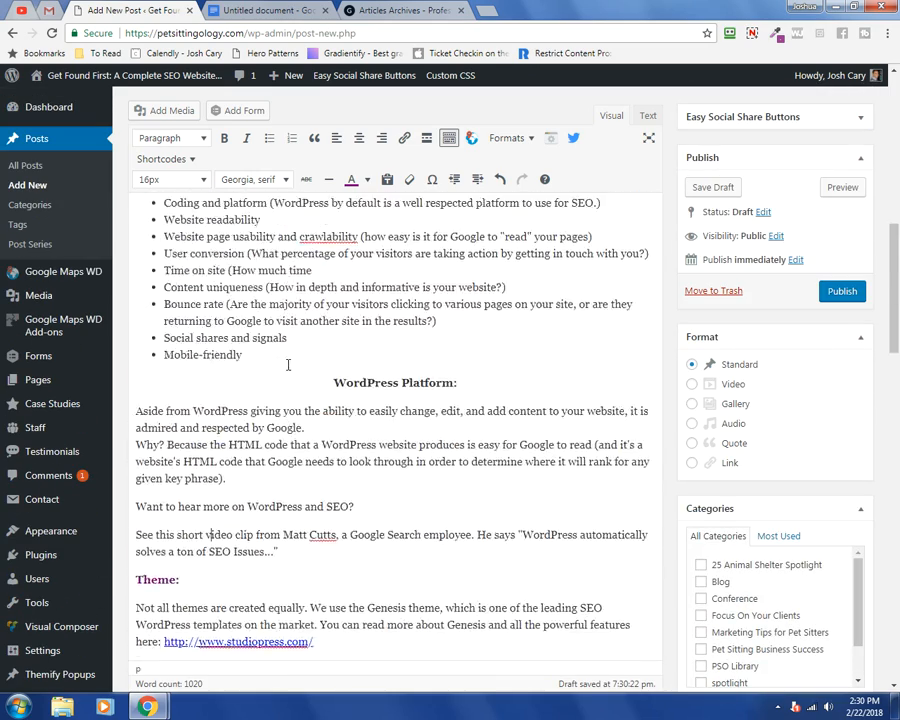
scroll(288, 366, "up", 10)
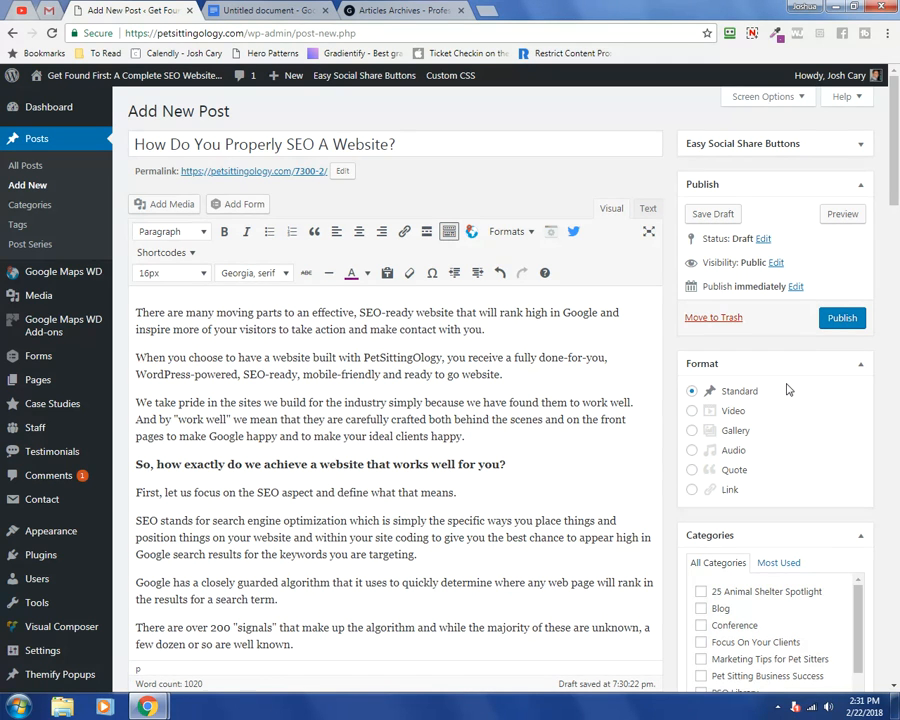
left_click(713, 216)
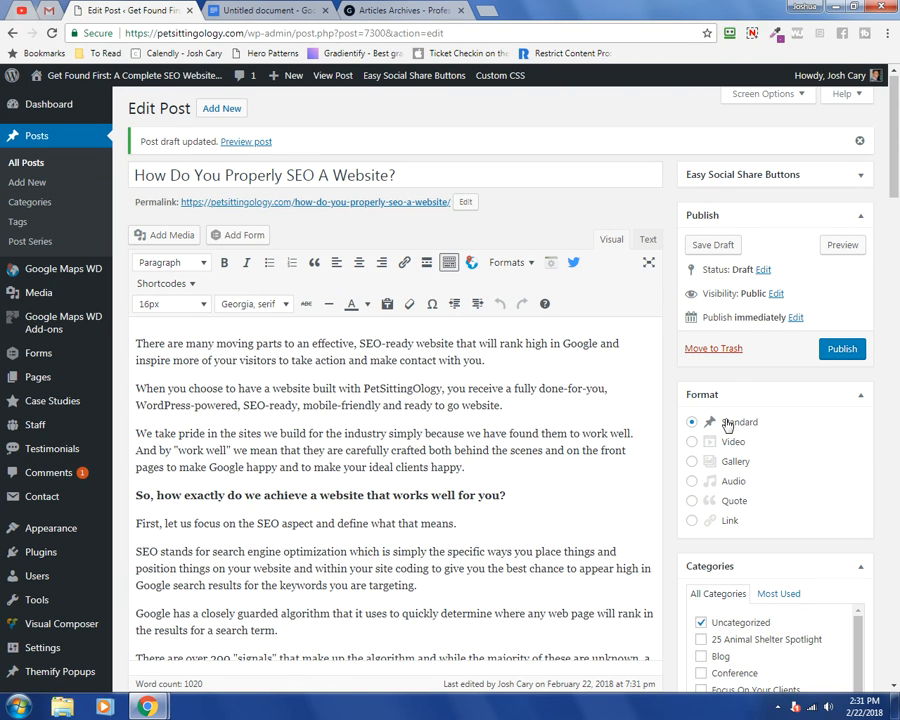
Preview the post and check its headings, colored text, bulleted list and link on the site
left_click(836, 252)
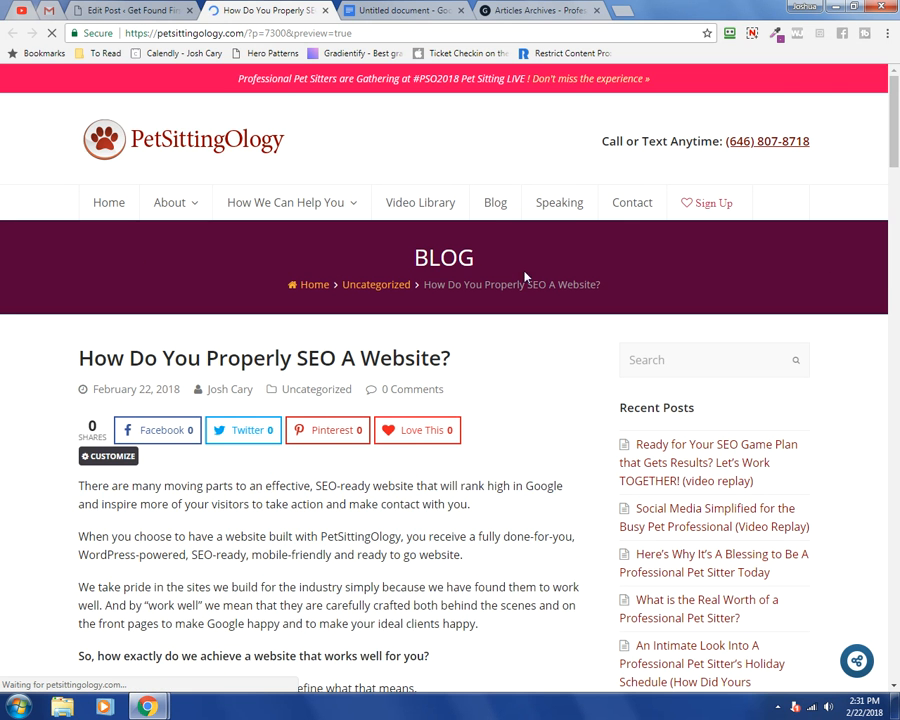
scroll(52, 348, "down", 4)
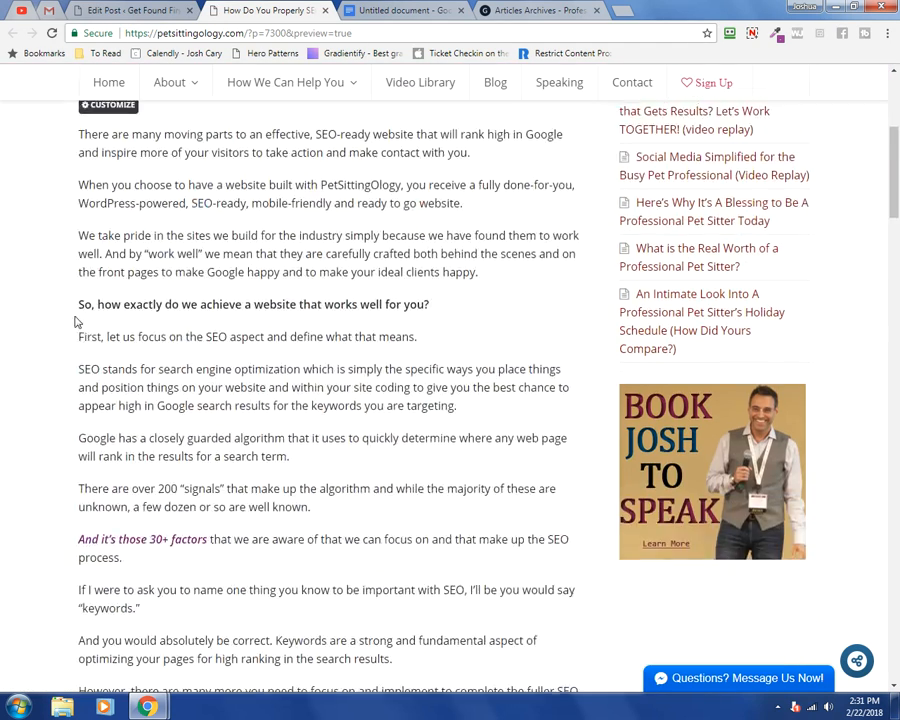
scroll(75, 320, "down", 2)
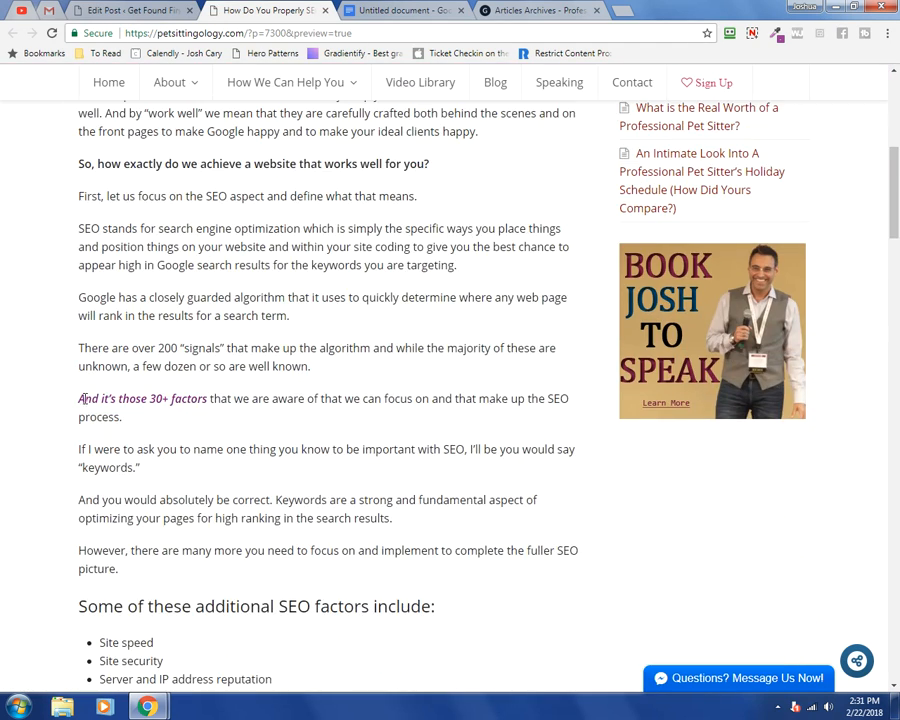
scroll(90, 395, "down", 3)
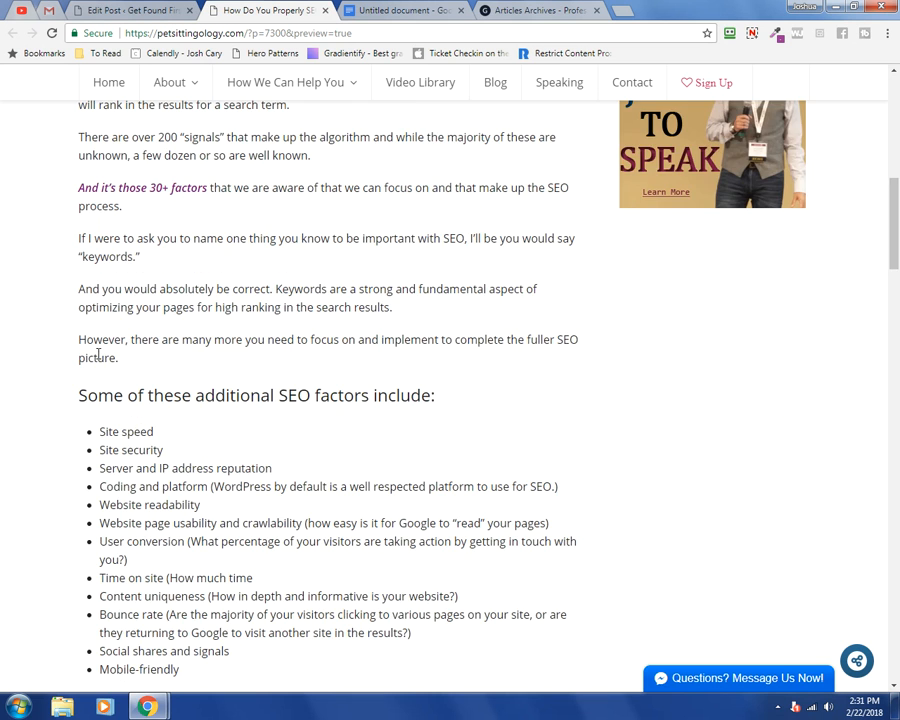
scroll(72, 288, "down", 3)
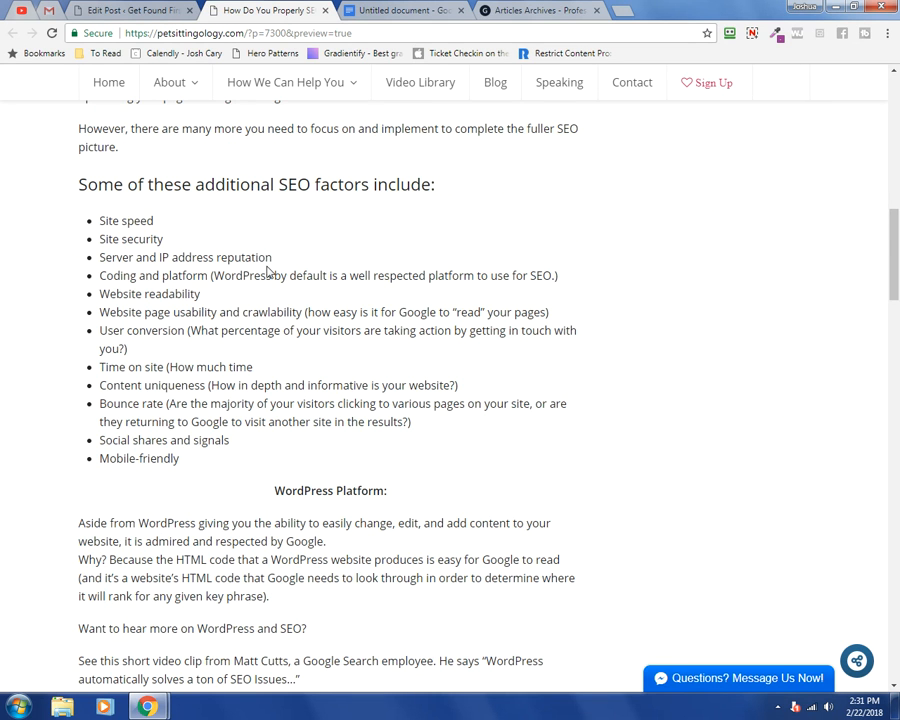
scroll(160, 452, "down", 3)
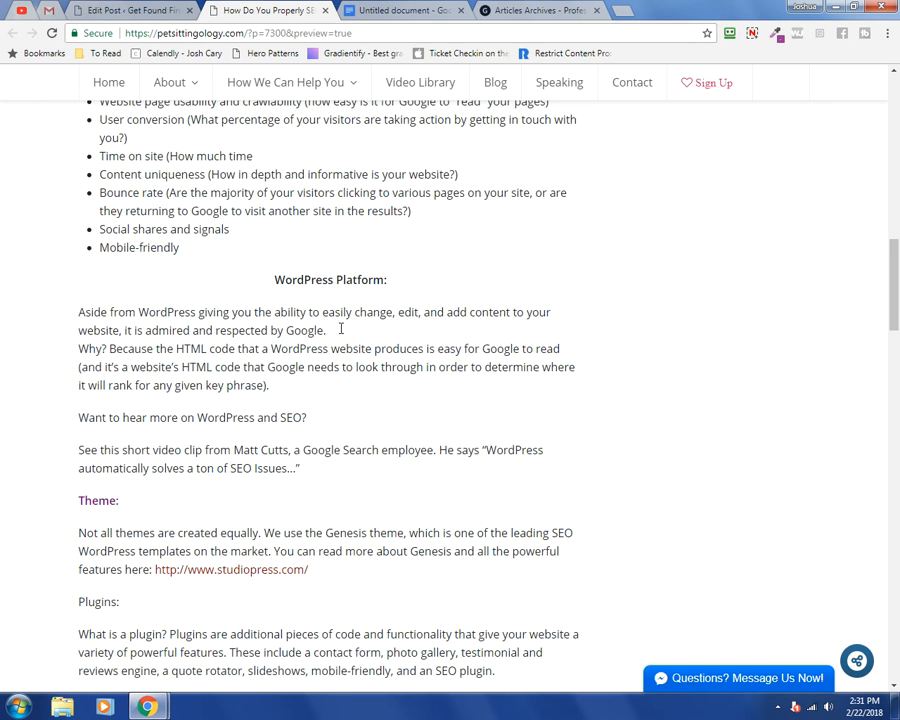
Return to the post editor and add an empty line above the article's first paragraph
left_click(153, 8)
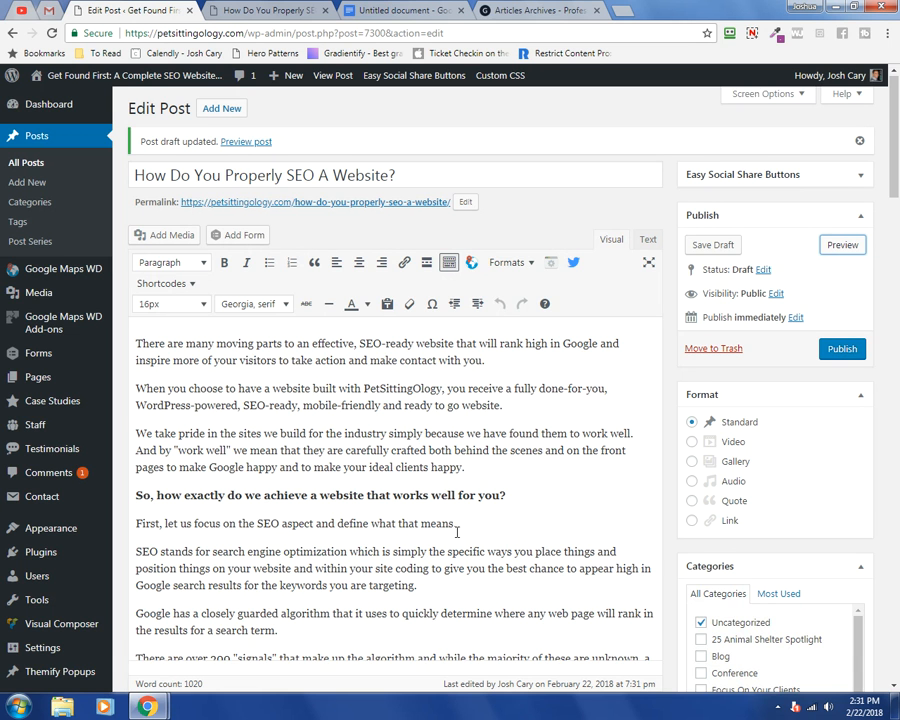
scroll(468, 405, "down", 1)
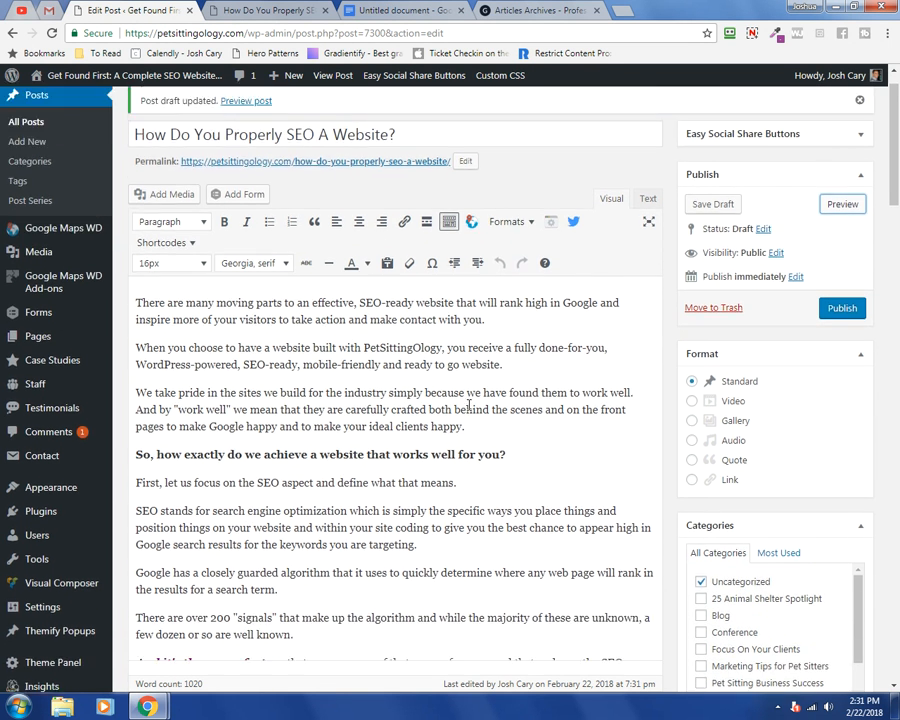
scroll(468, 405, "up", 1)
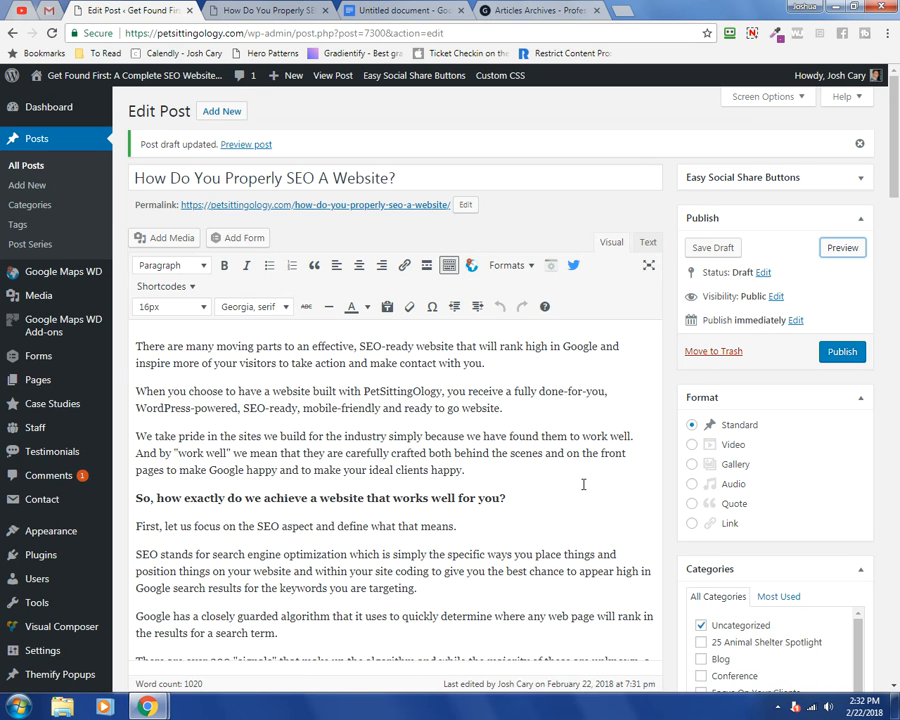
left_click(138, 346)
key("Return")
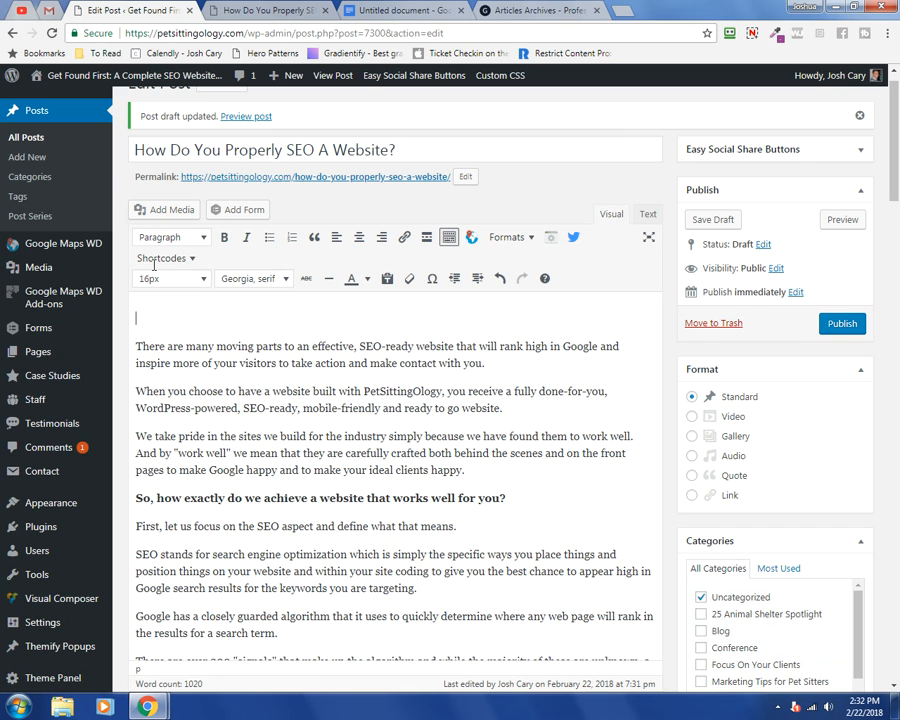
Insert the existing media library photo of the bride with a brown dog at the start of the post
left_click(165, 212)
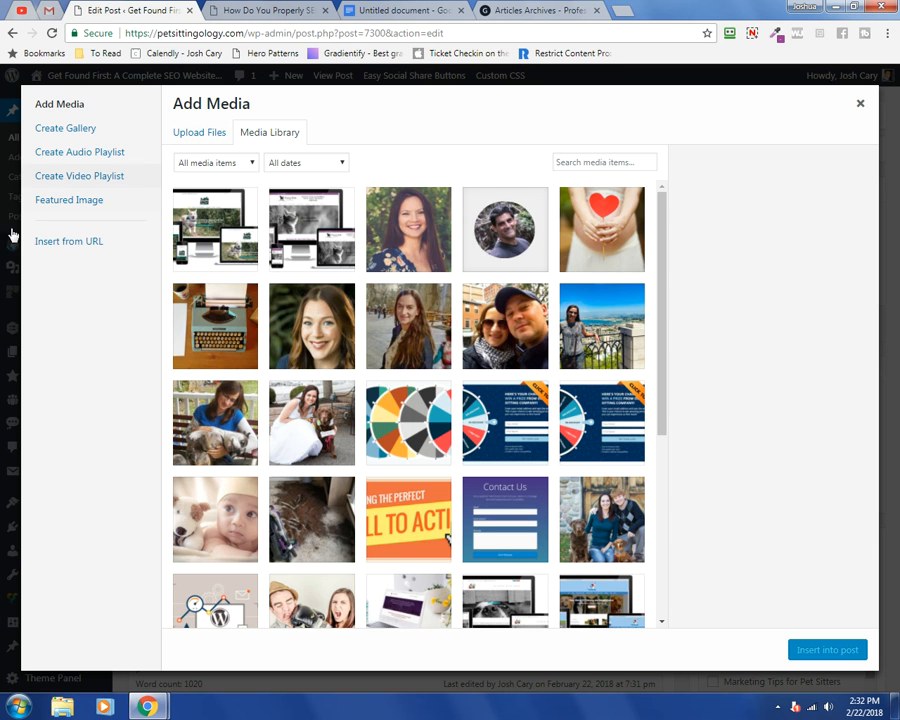
scroll(428, 358, "down", 3)
scroll(428, 358, "up", 3)
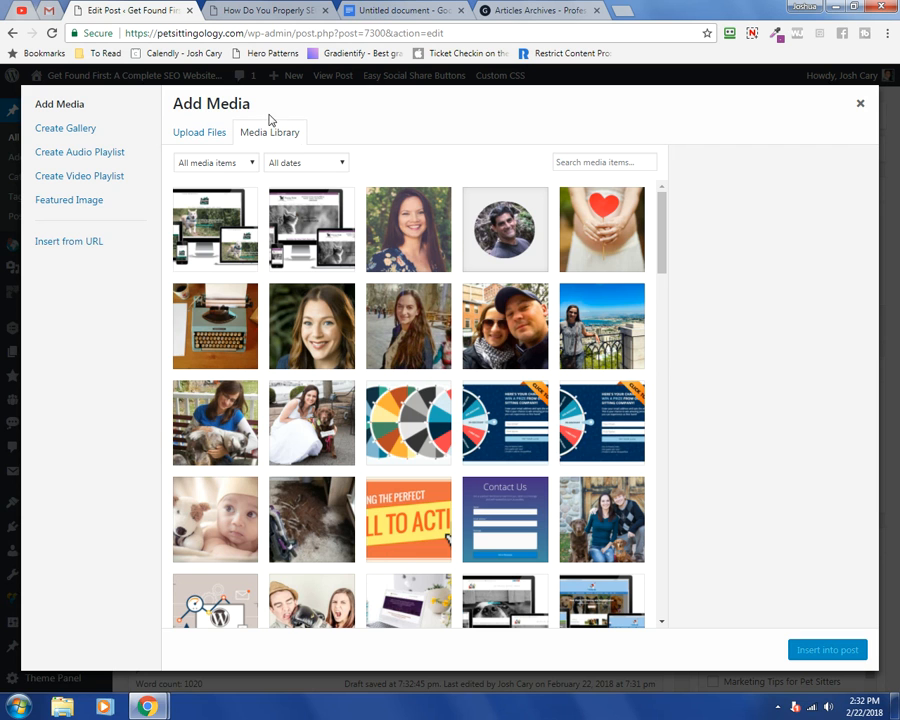
left_click(197, 139)
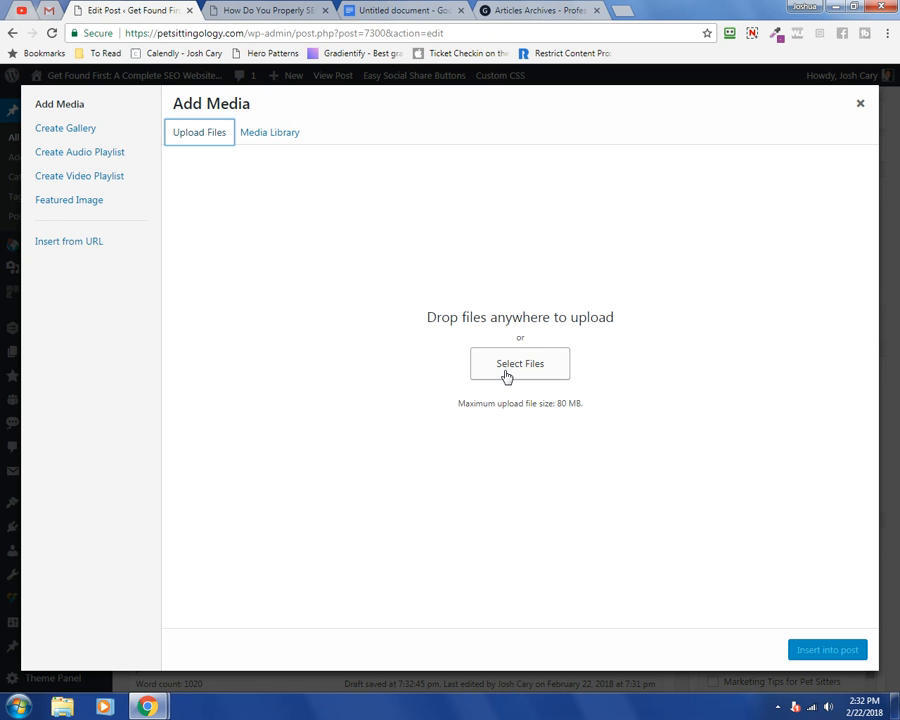
left_click(264, 140)
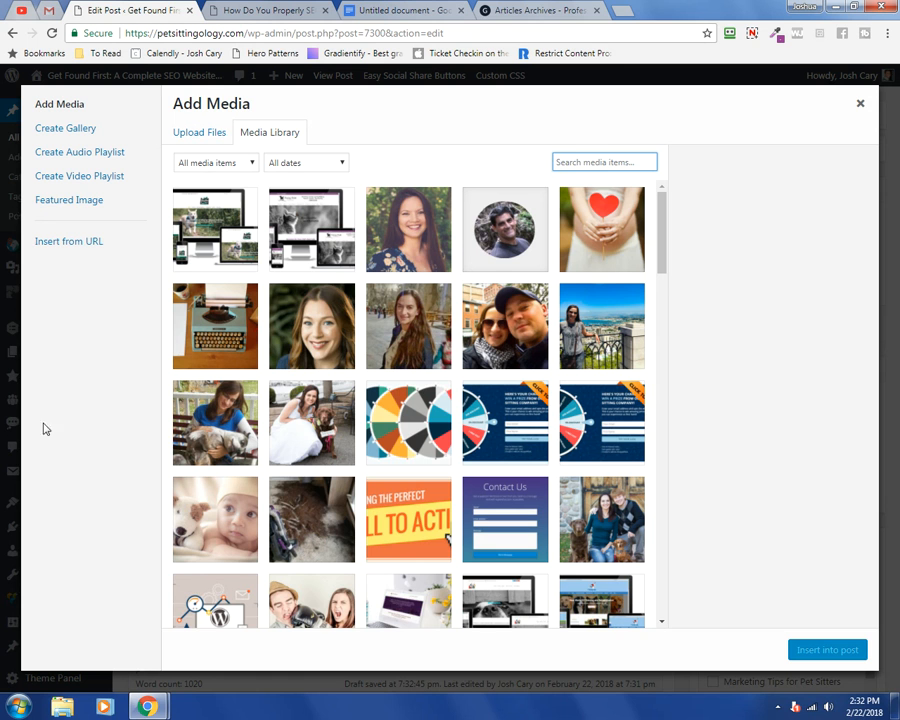
left_click(330, 440)
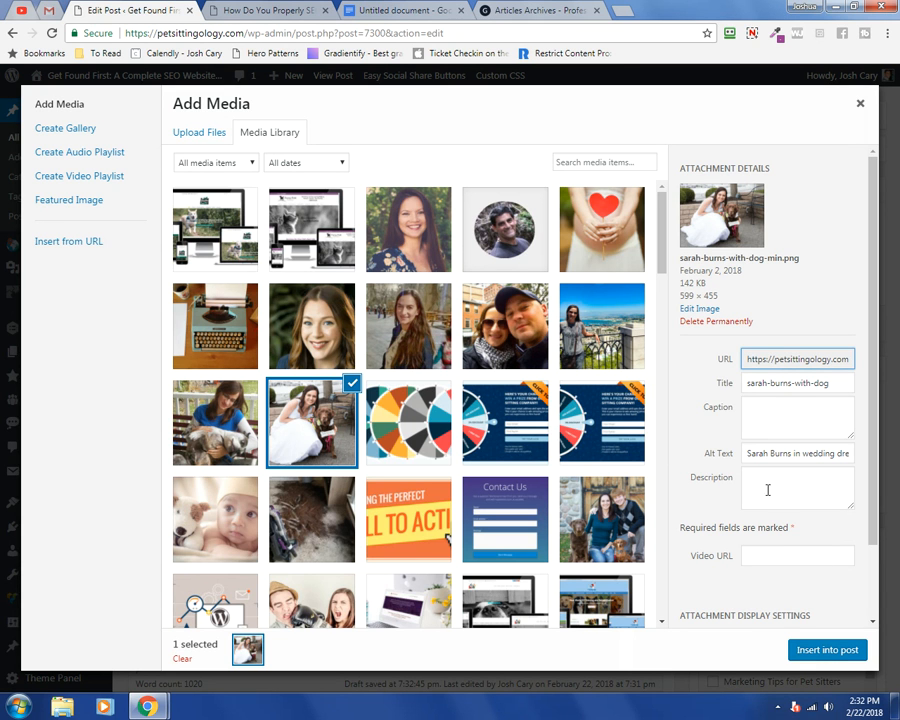
left_click(828, 651)
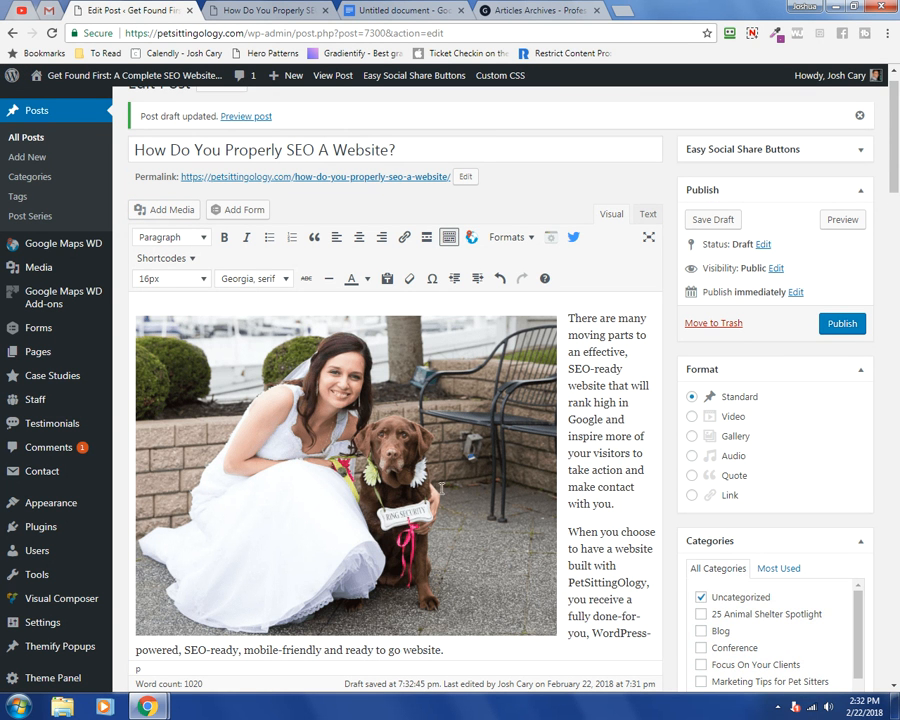
Set the bride photo's alignment to none so the opening text does not wrap around it
left_click(378, 380)
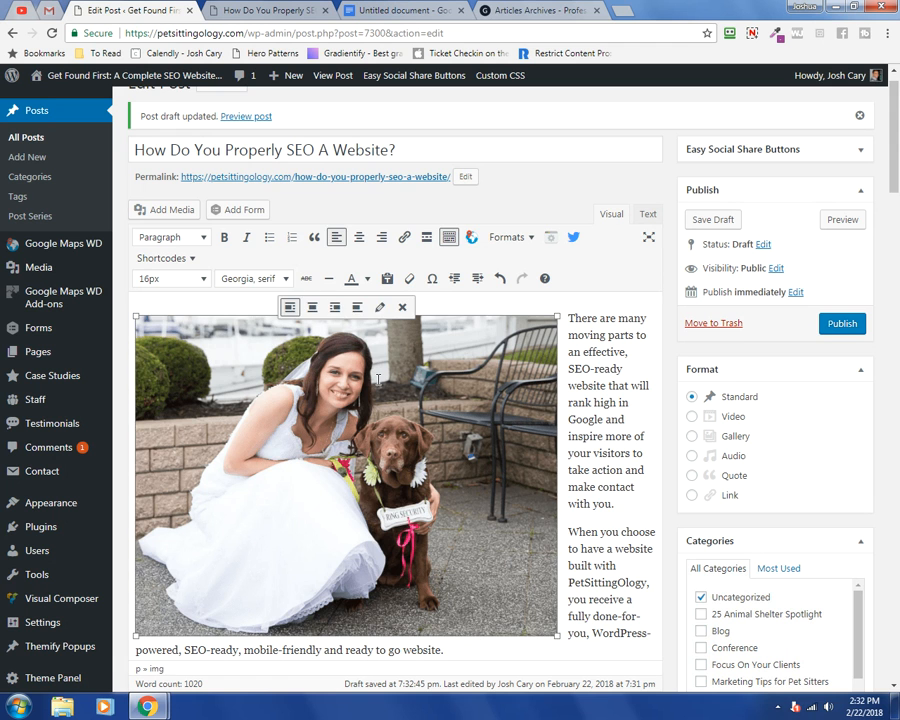
left_click(582, 385)
left_click(343, 398)
left_click(358, 308)
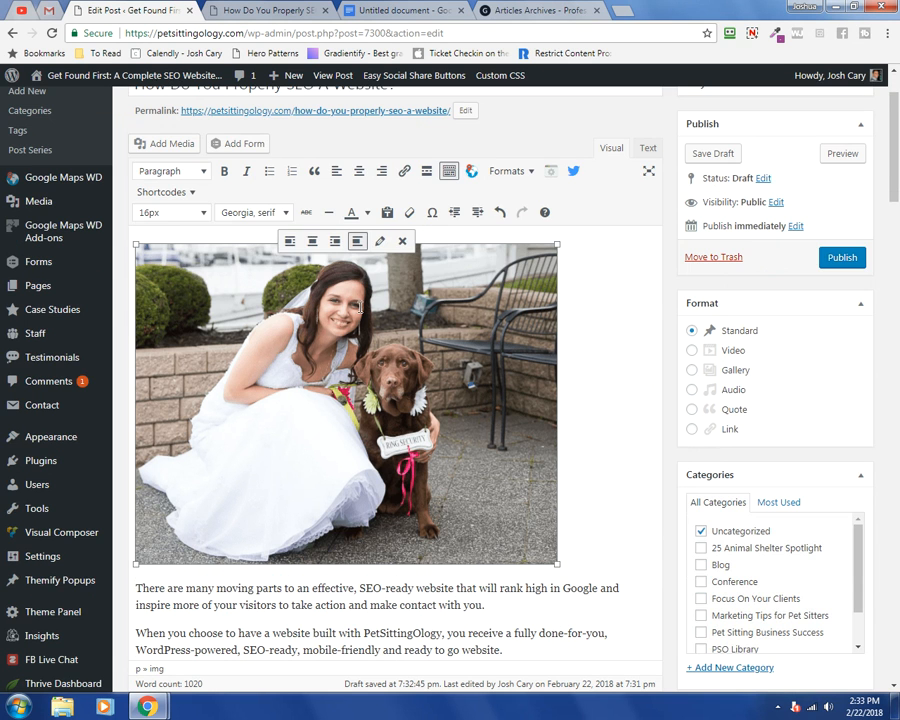
left_click(137, 590)
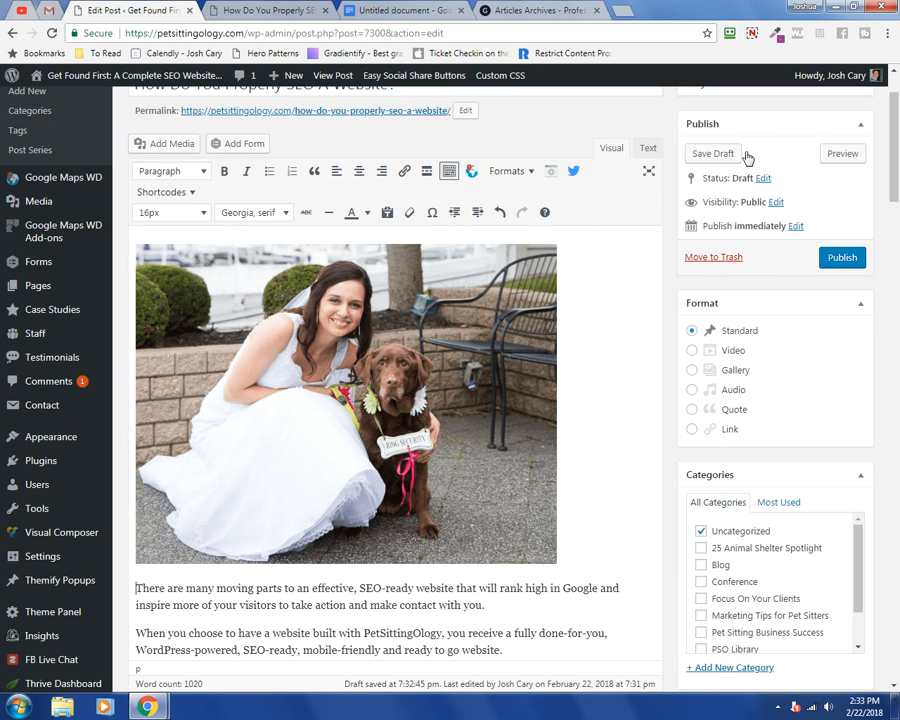
scroll(740, 172, "down", 3)
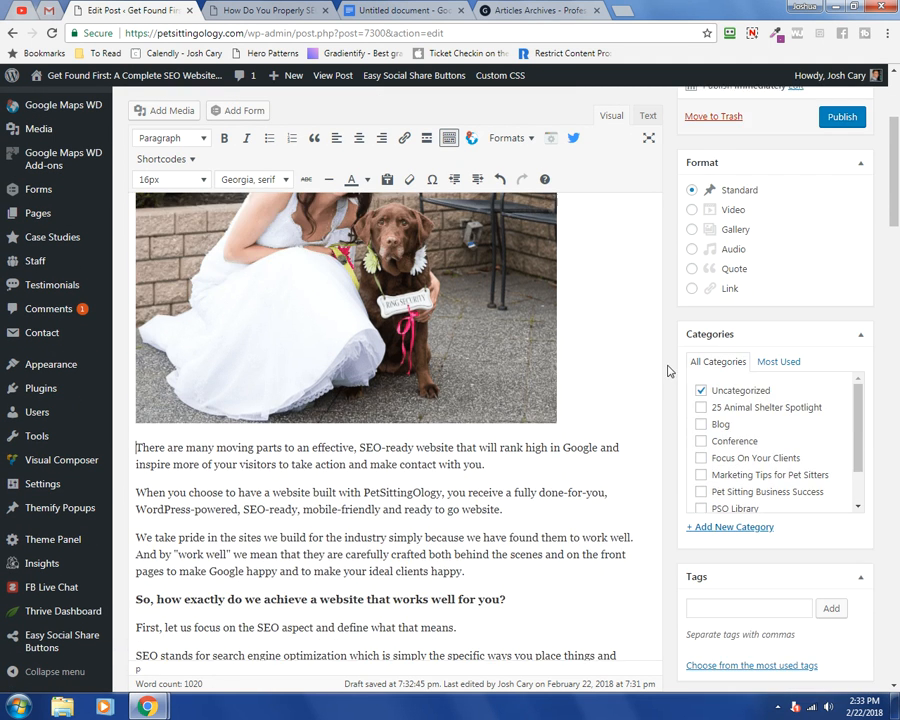
scroll(640, 370, "down", 1)
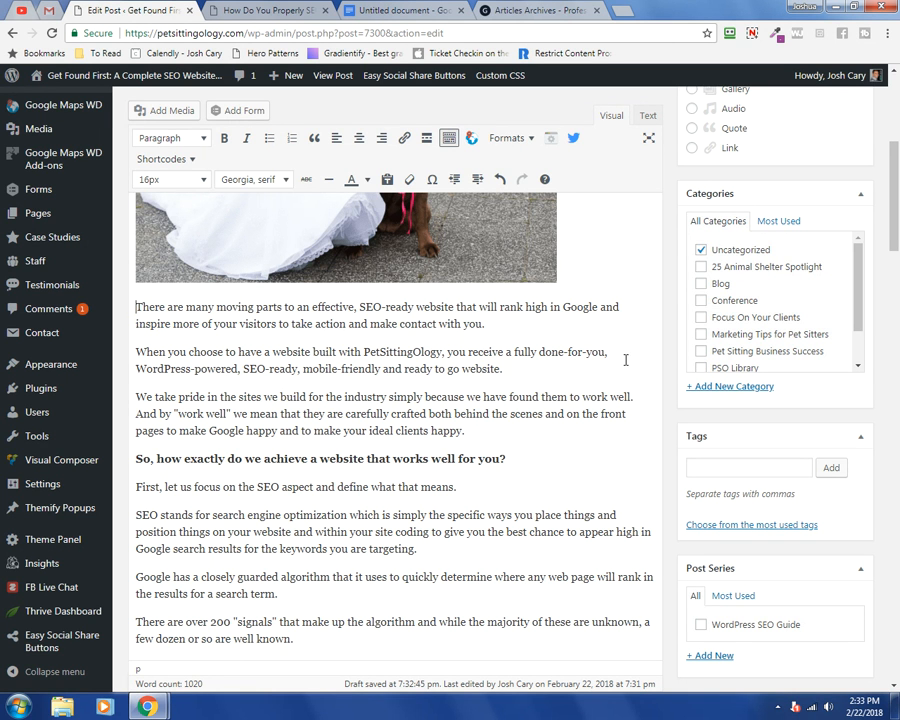
scroll(625, 360, "up", 5)
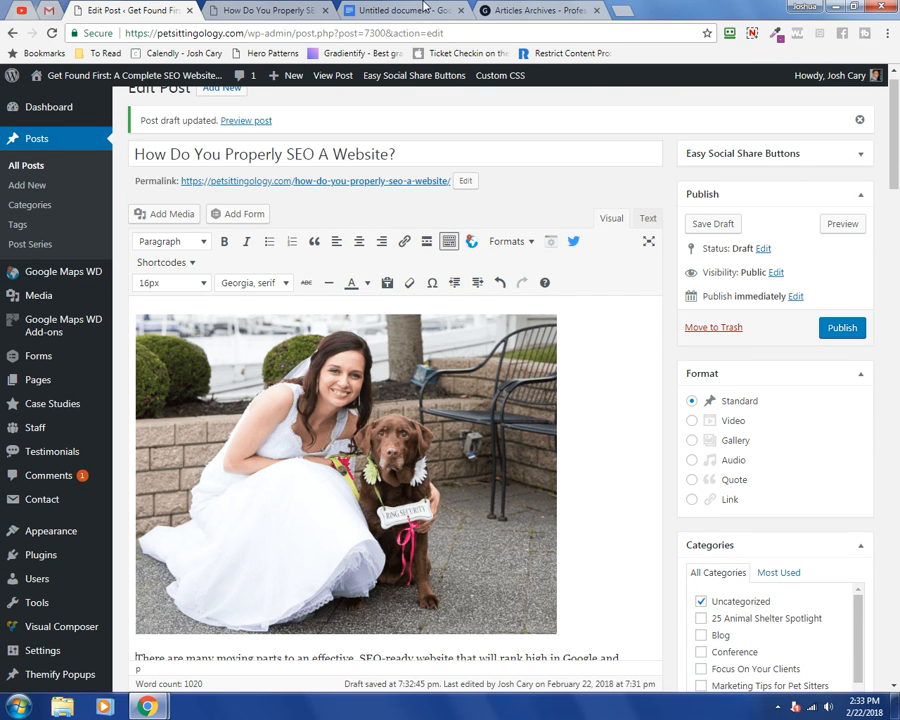
Open the site's Blog page and examine how the listed posts show an image, introductory text and a Read More button
left_click(245, 8)
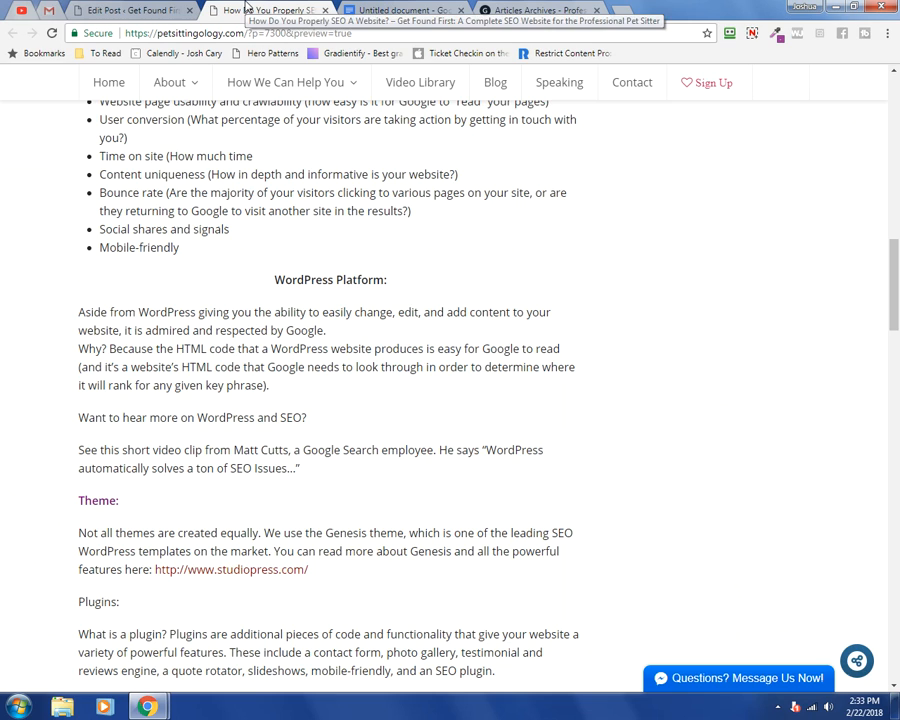
scroll(56, 330, "up", 5)
scroll(84, 382, "up", 5)
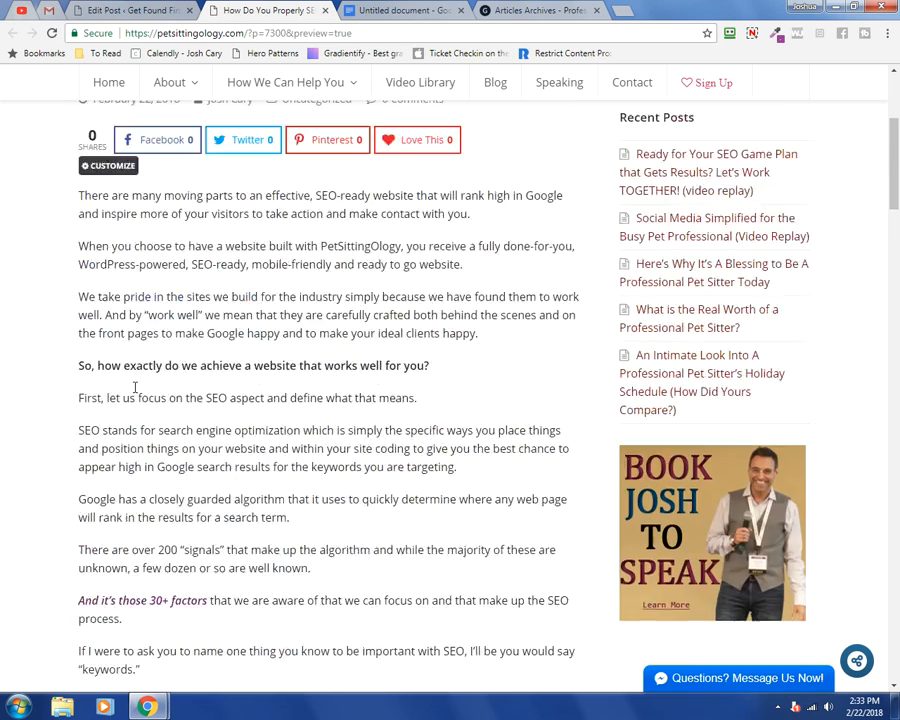
left_click(503, 92)
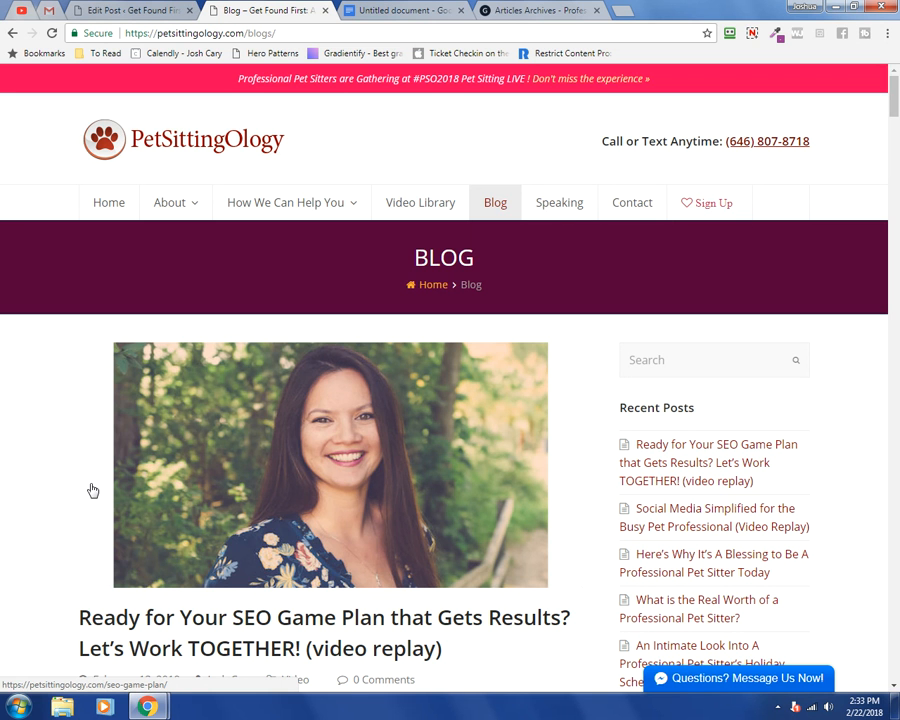
scroll(16, 438, "down", 3)
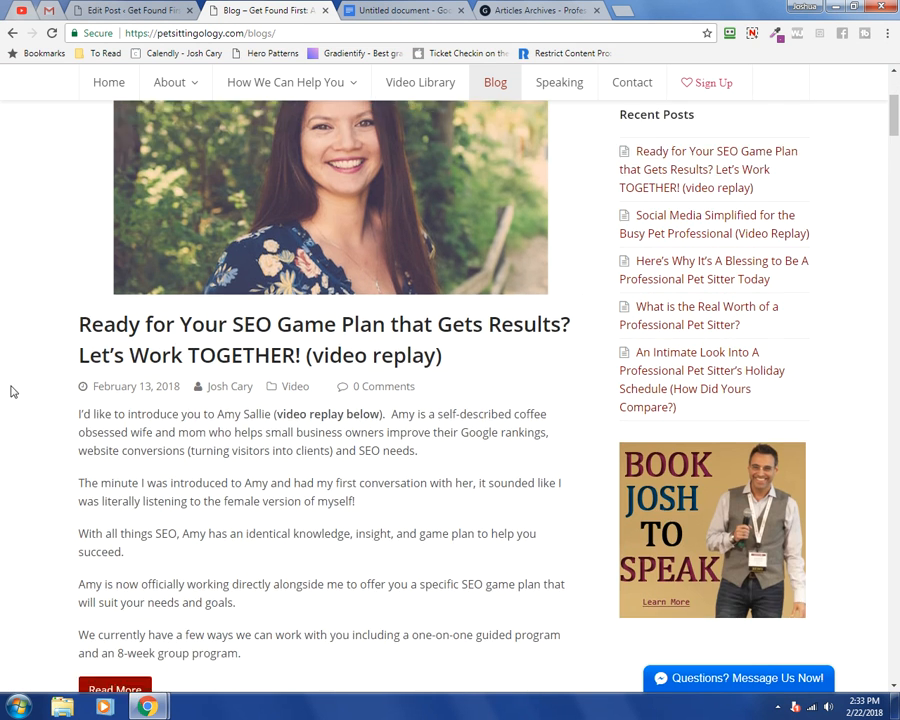
scroll(11, 391, "down", 2)
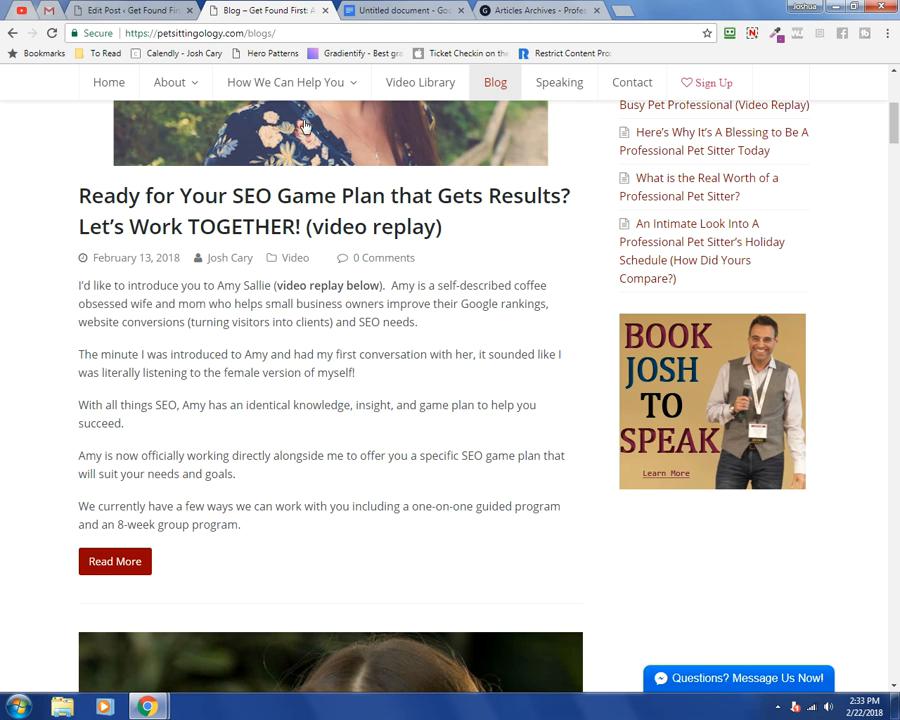
scroll(102, 196, "down", 2)
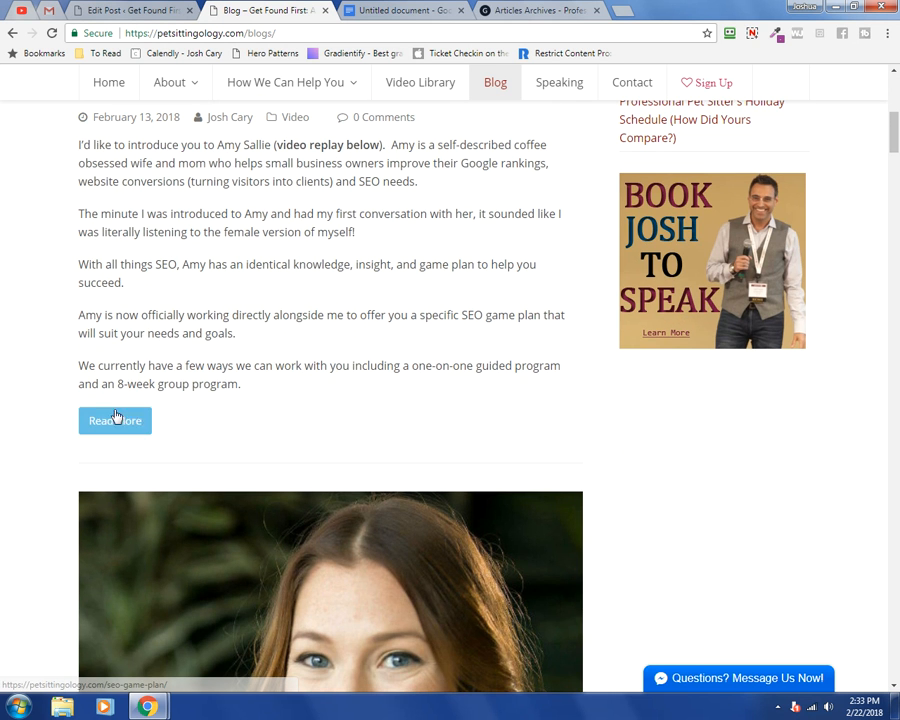
scroll(24, 370, "down", 4)
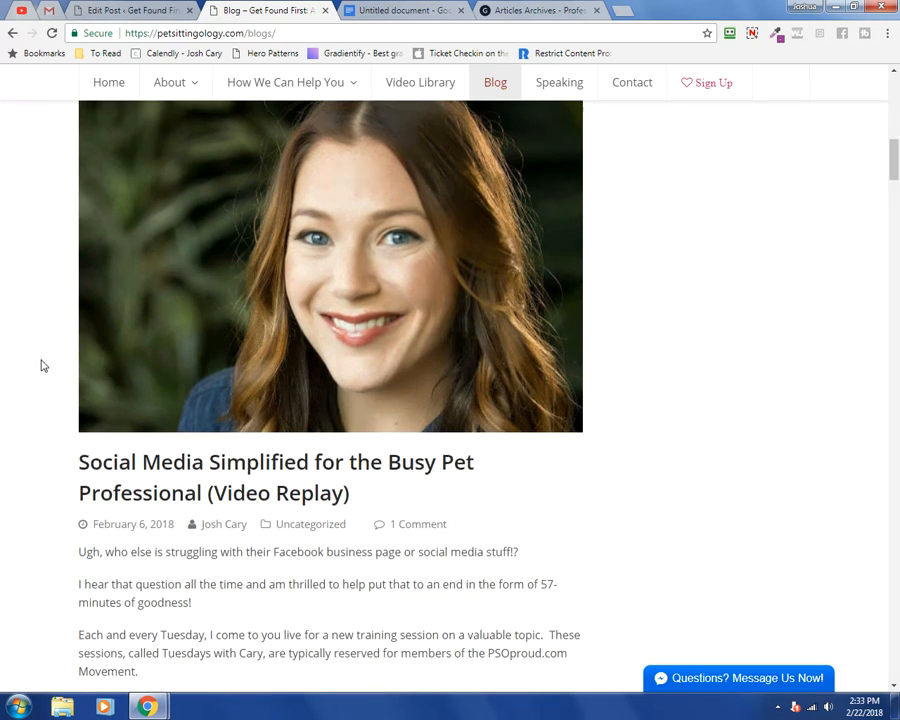
scroll(41, 366, "down", 4)
scroll(90, 450, "down", 2)
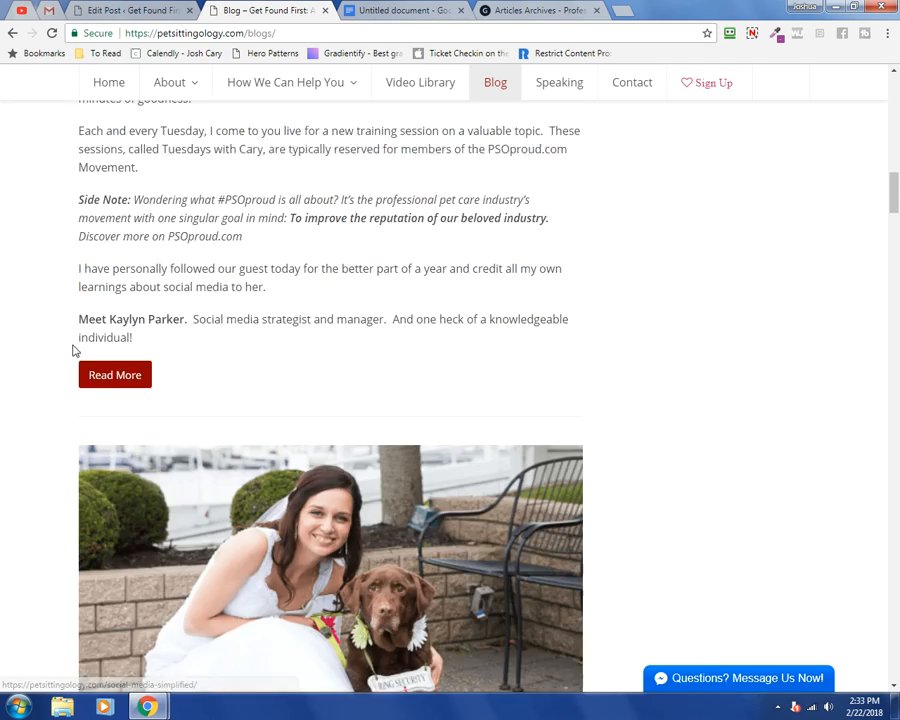
scroll(73, 350, "down", 8)
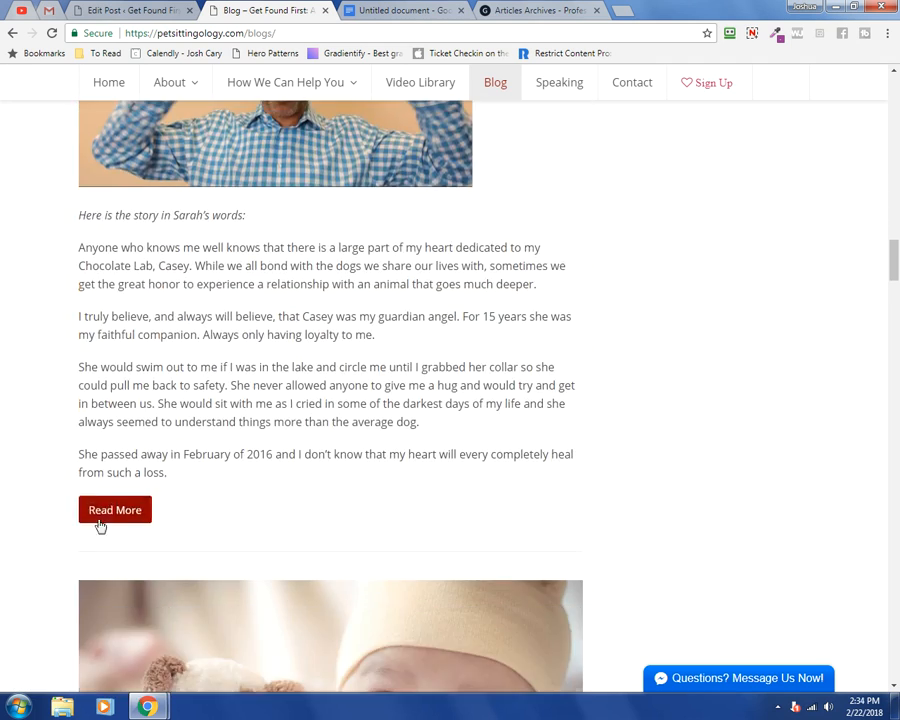
scroll(32, 382, "up", 15)
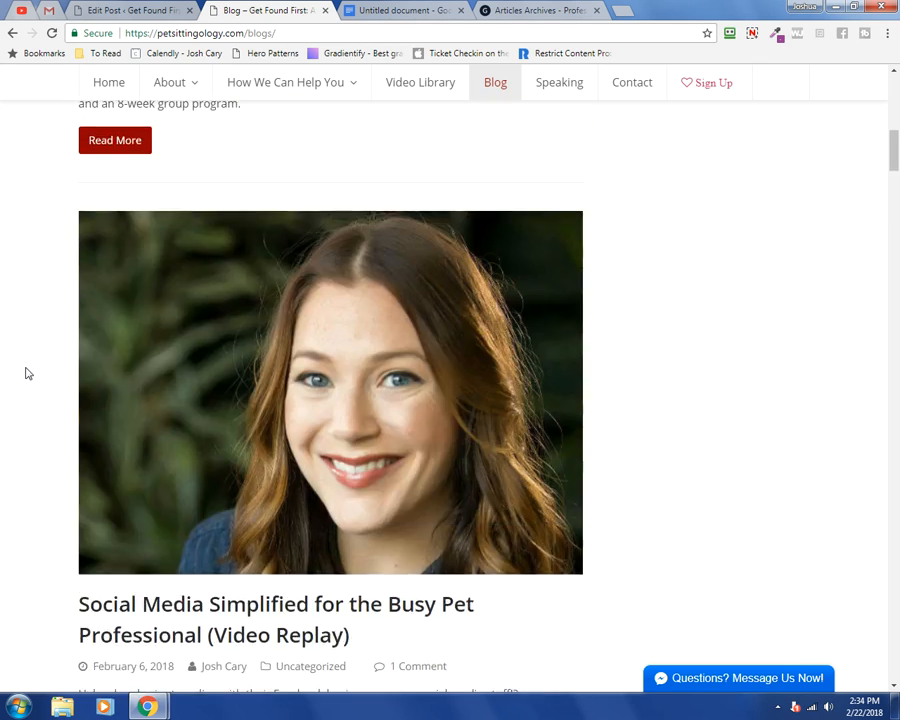
scroll(24, 374, "up", 10)
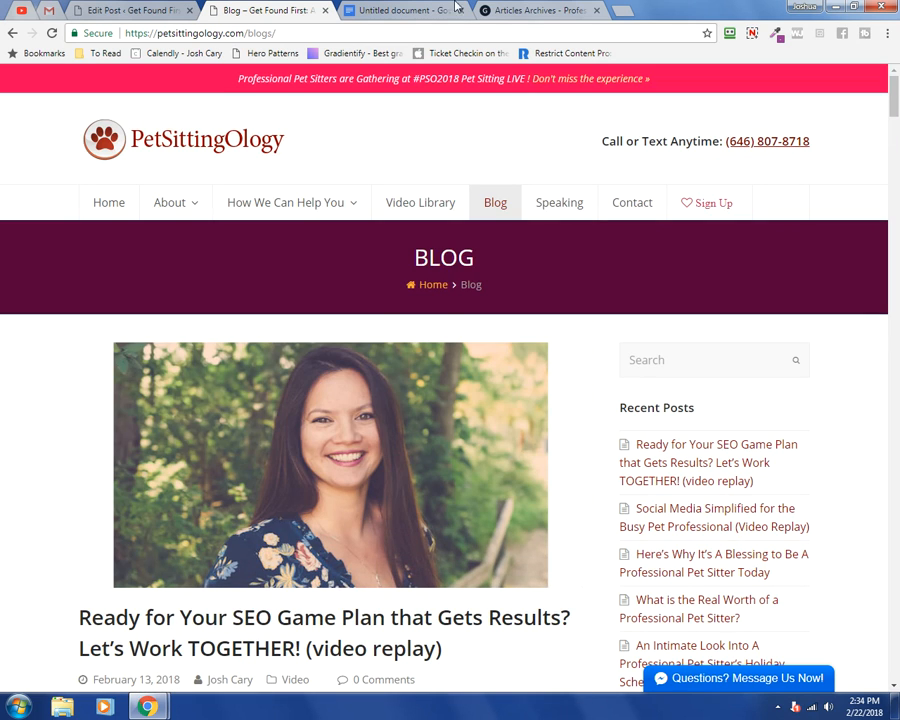
Back in the post editor, insert a Read More tag after the paragraph ending "to make your ideal clients happy."
left_click(105, 9)
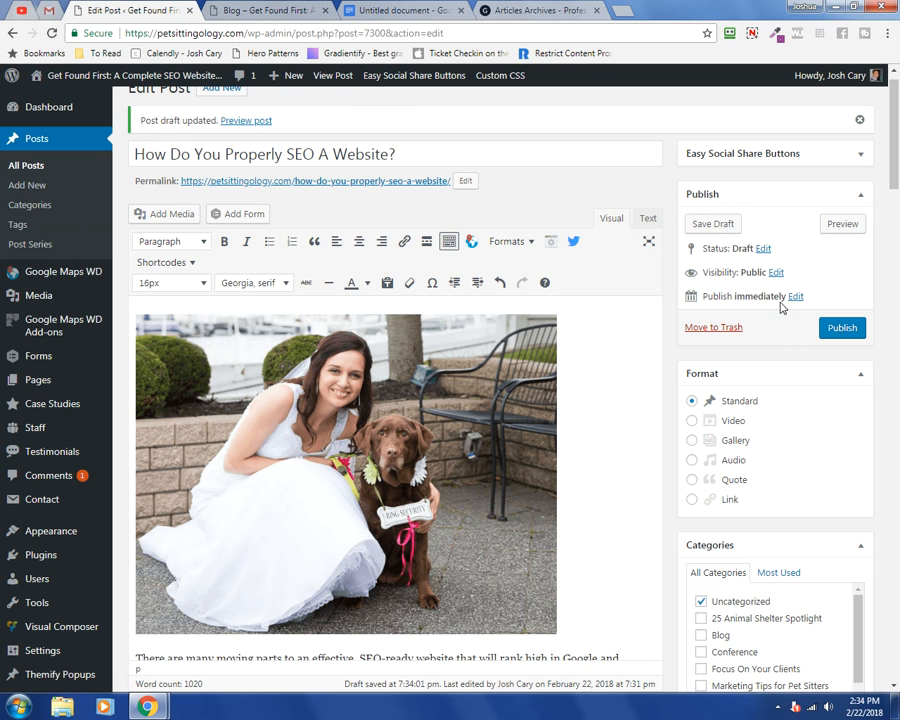
scroll(757, 293, "down", 3)
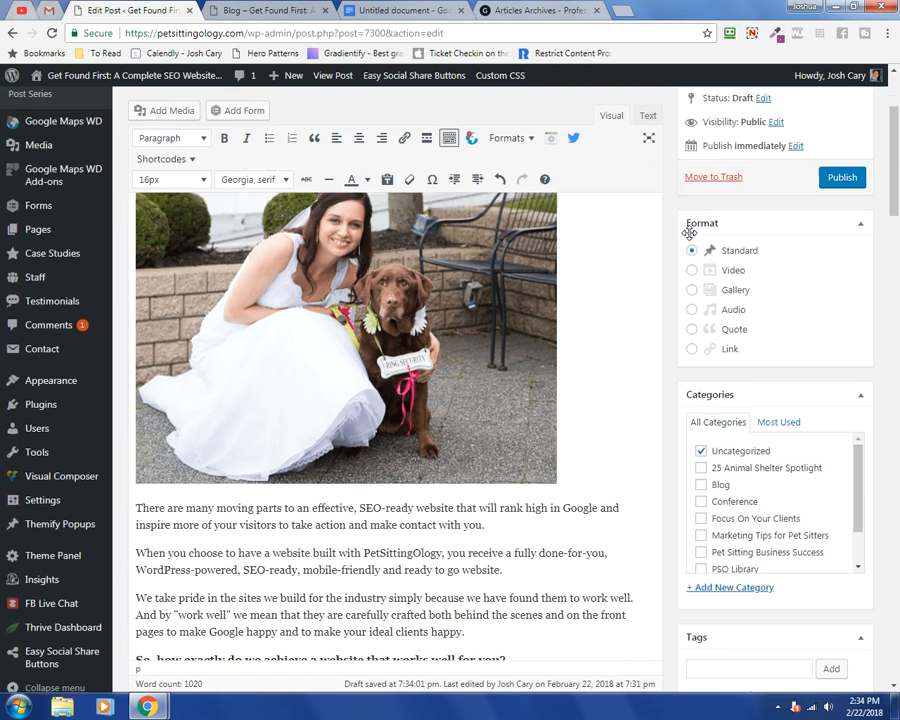
scroll(582, 526, "down", 1)
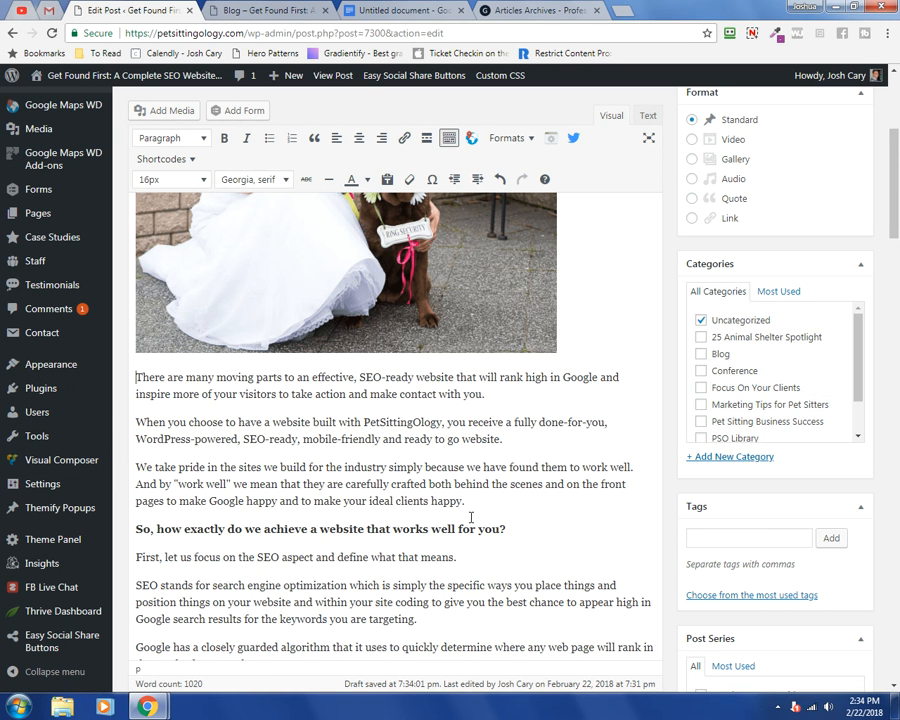
left_click_drag(465, 500, 198, 484)
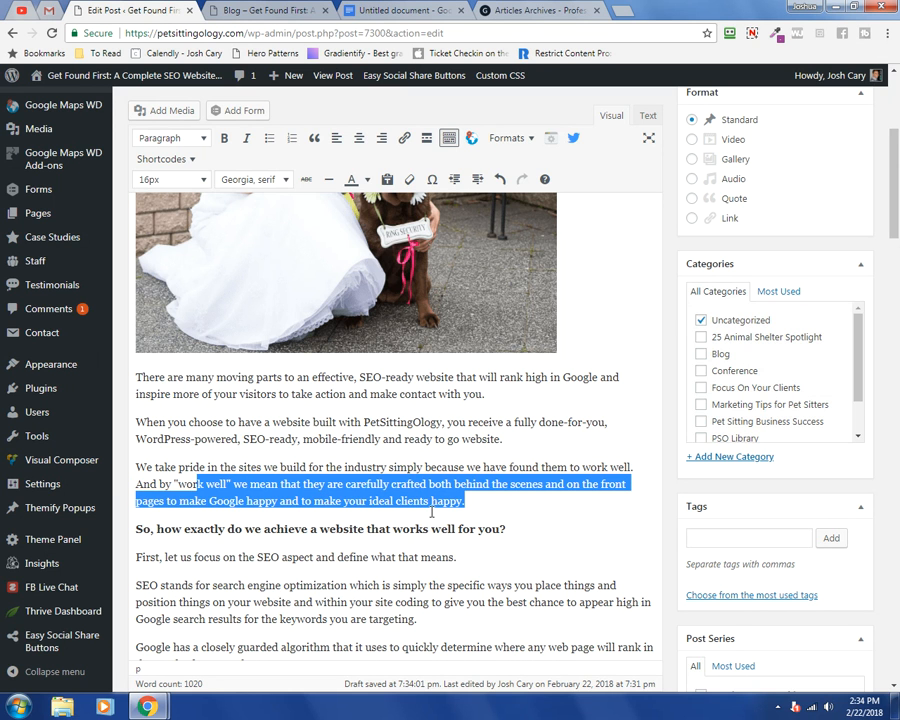
left_click(484, 501)
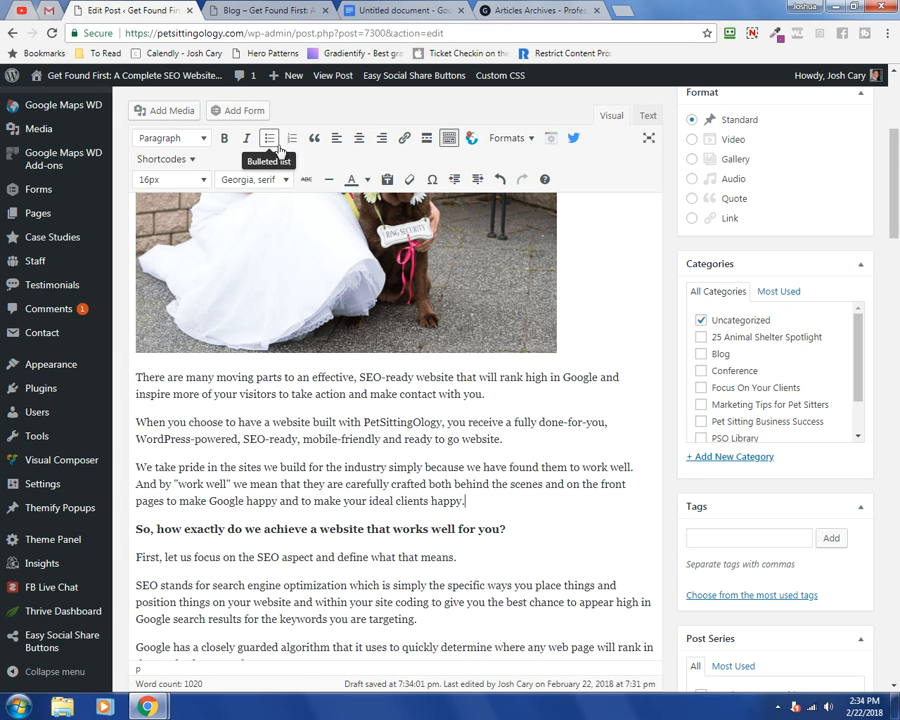
left_click(426, 144)
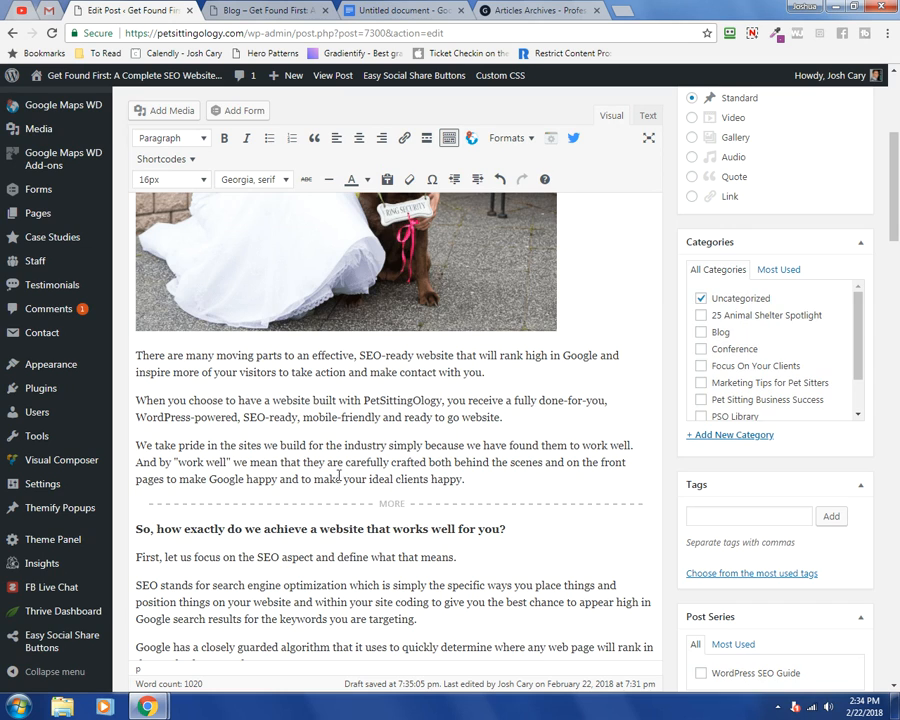
scroll(424, 520, "up", 3)
scroll(610, 540, "down", 3)
scroll(799, 432, "up", 4)
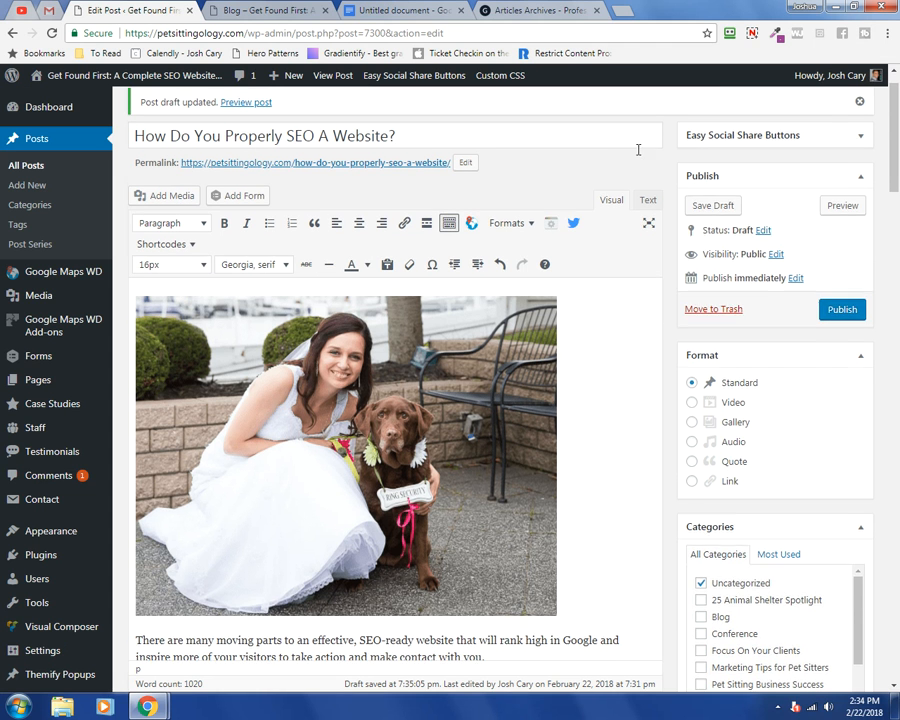
scroll(638, 148, "up", 1)
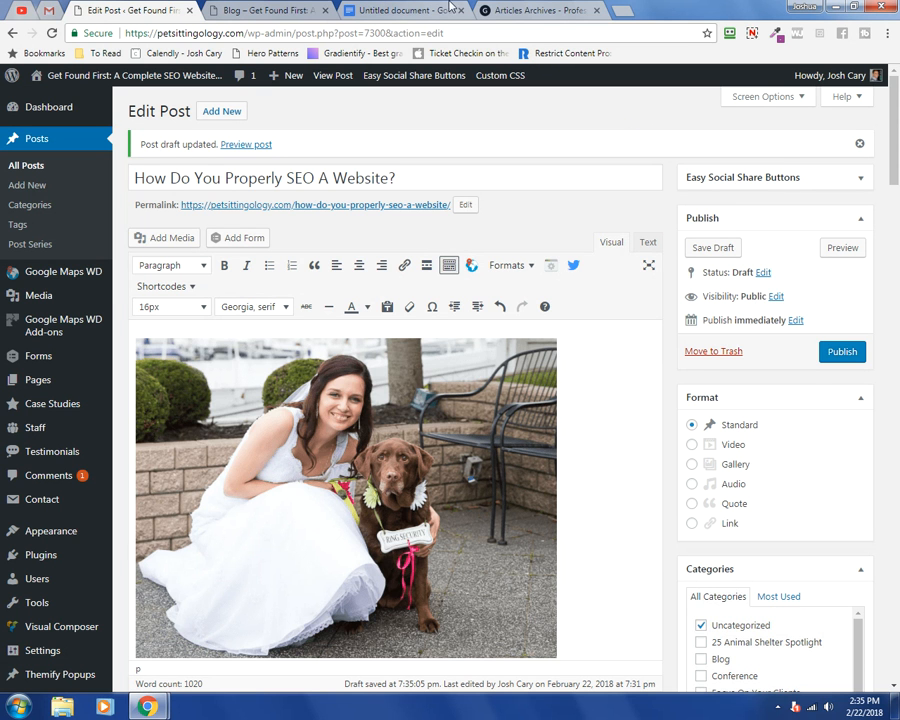
left_click(395, 11)
left_click(268, 10)
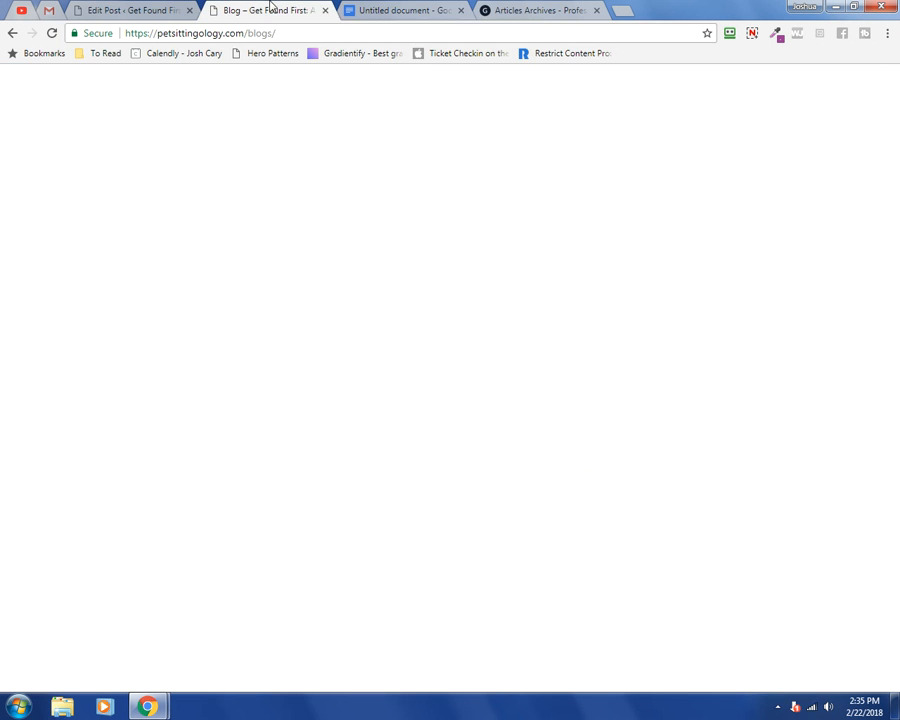
left_click(92, 10)
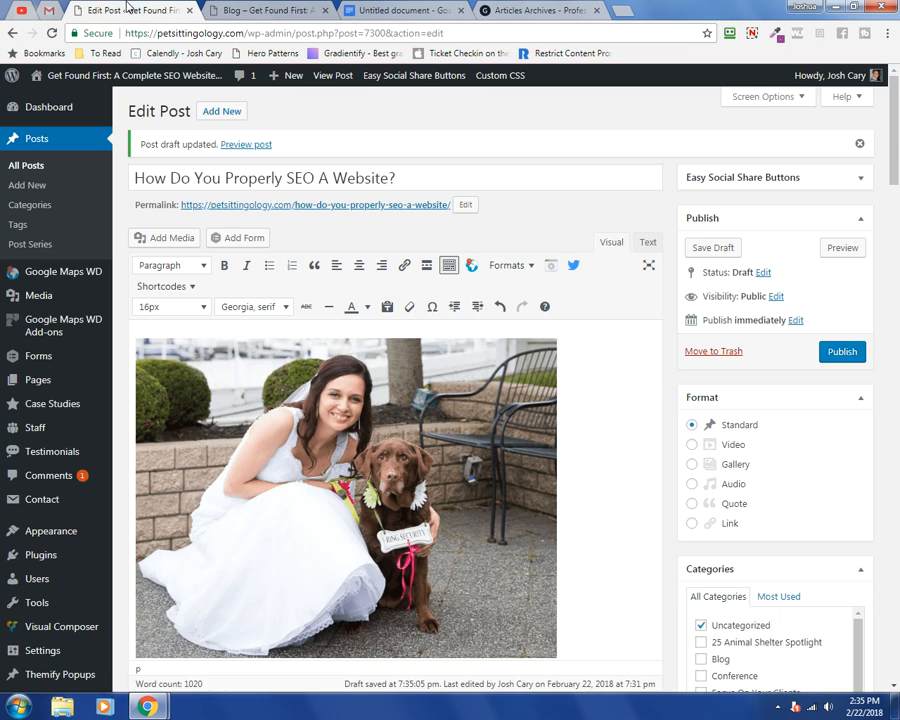
Examine the post's HTML source, including the image code and the more tag, and return to the visual editor
left_click(647, 243)
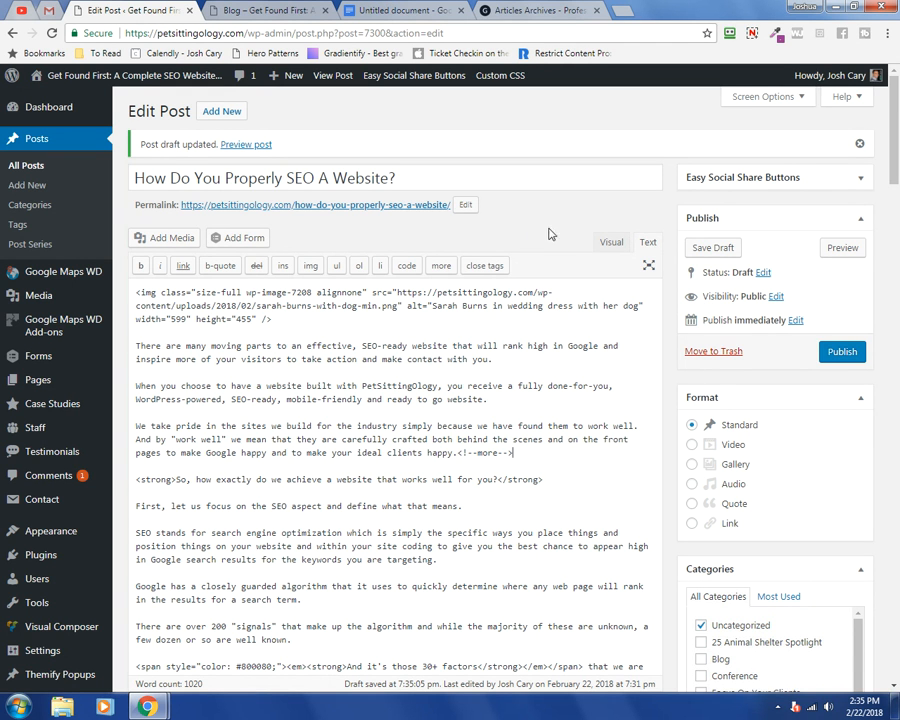
left_click(611, 244)
scroll(311, 528, "down", 6)
scroll(306, 492, "up", 6)
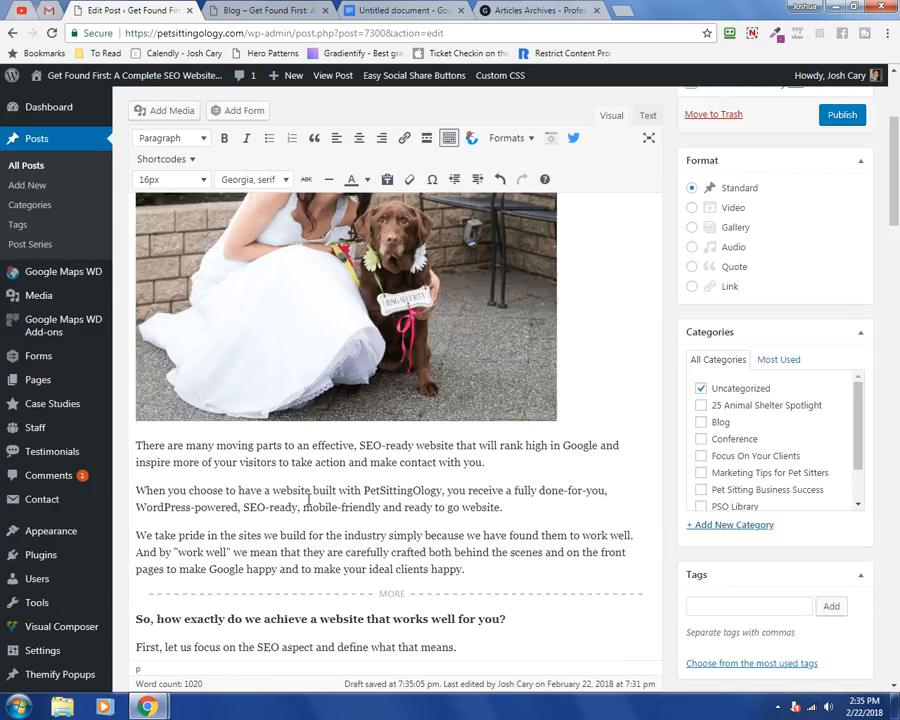
Review the post's formatting from the Read More break through the bold, coloured, list and heading text, and return to its beginning
scroll(345, 430, "down", 4)
scroll(350, 419, "down", 3)
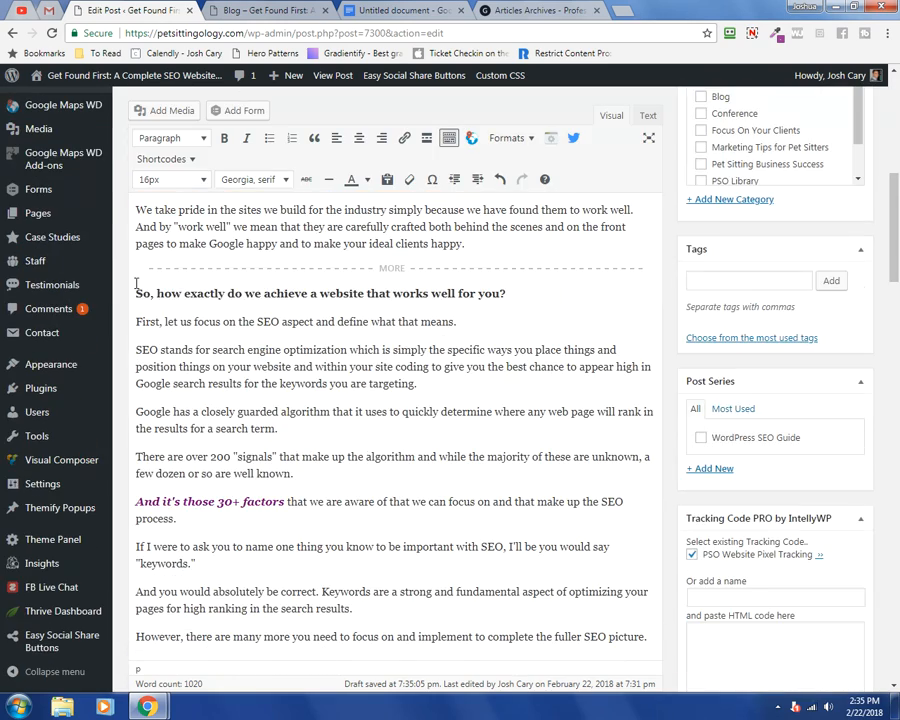
left_click_drag(136, 293, 513, 282)
left_click(256, 321)
scroll(300, 450, "down", 2)
scroll(260, 430, "down", 3)
scroll(344, 456, "up", 10)
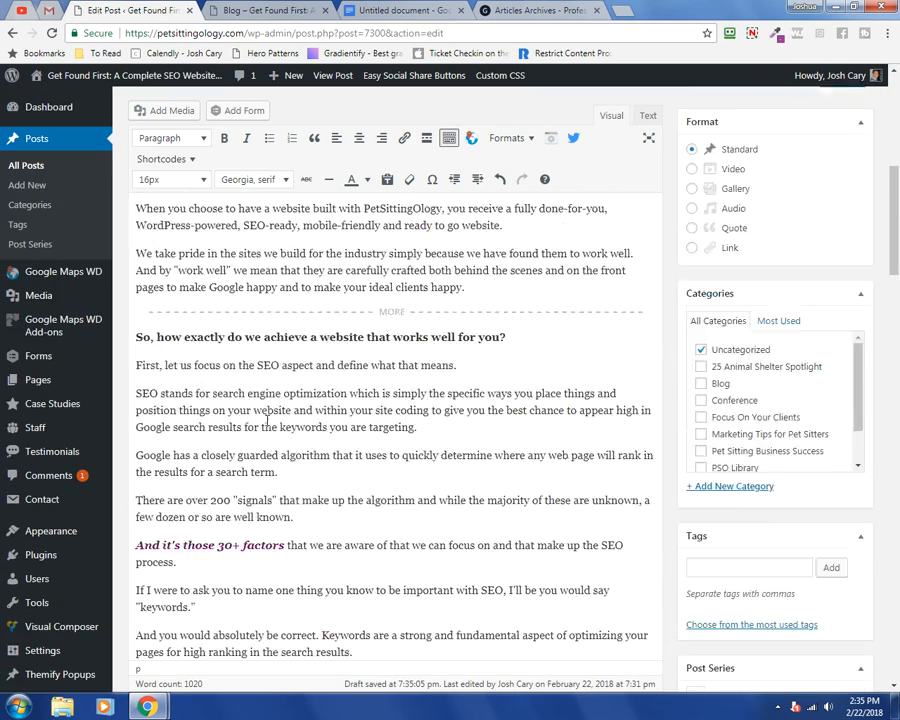
scroll(350, 358, "down", 10)
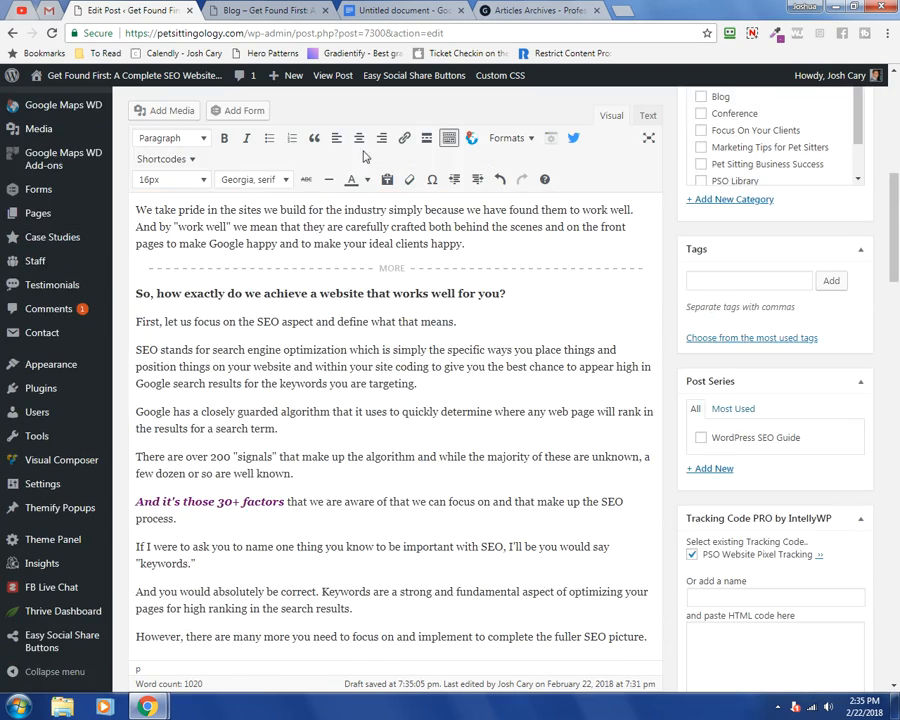
scroll(258, 430, "down", 2)
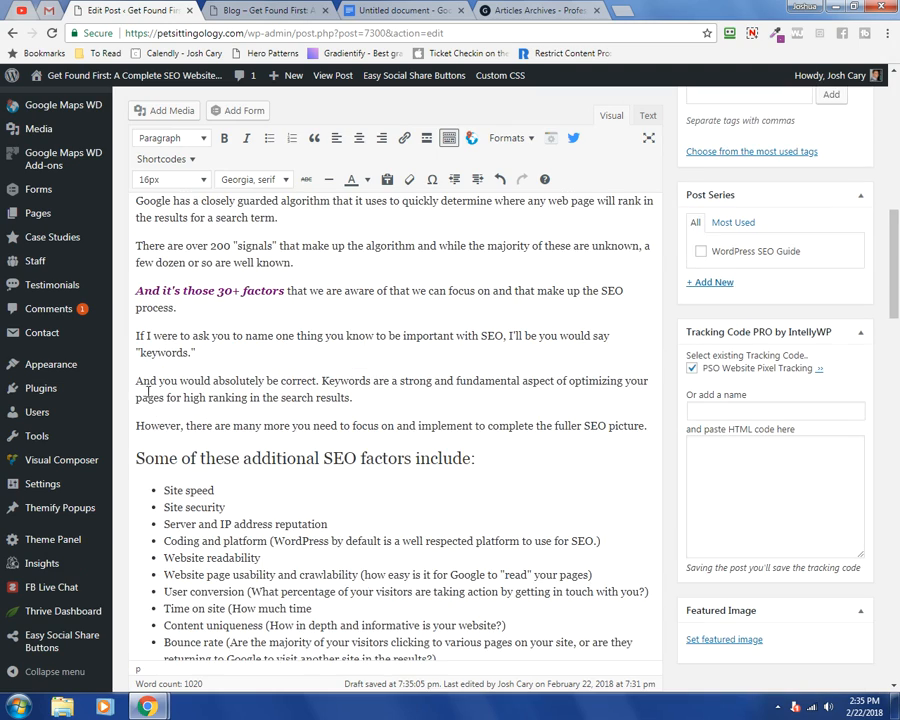
scroll(270, 433, "down", 1)
scroll(270, 433, "down", 5)
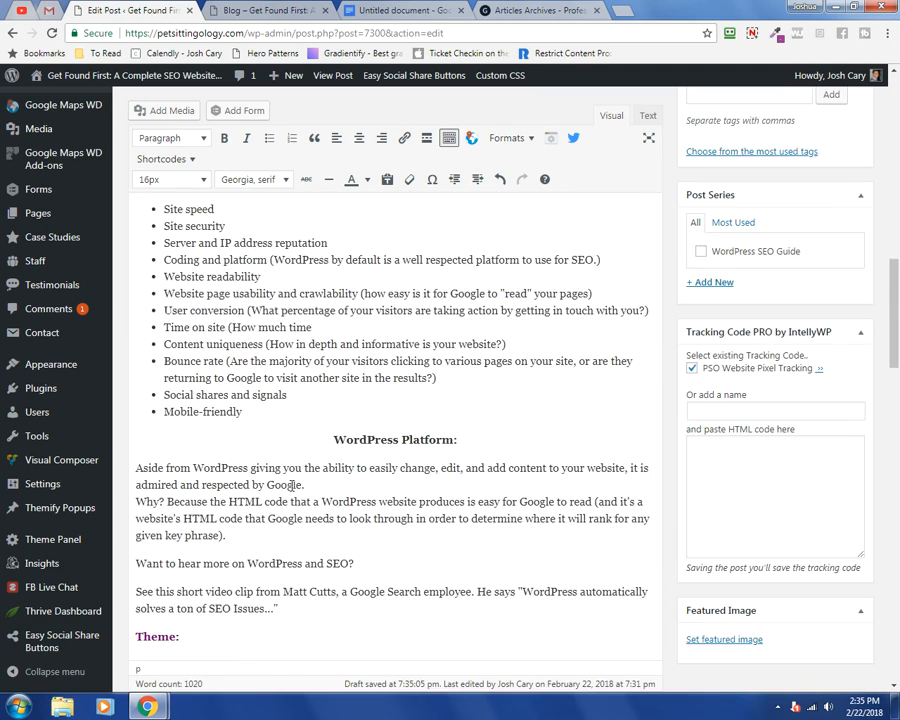
scroll(271, 332, "down", 7)
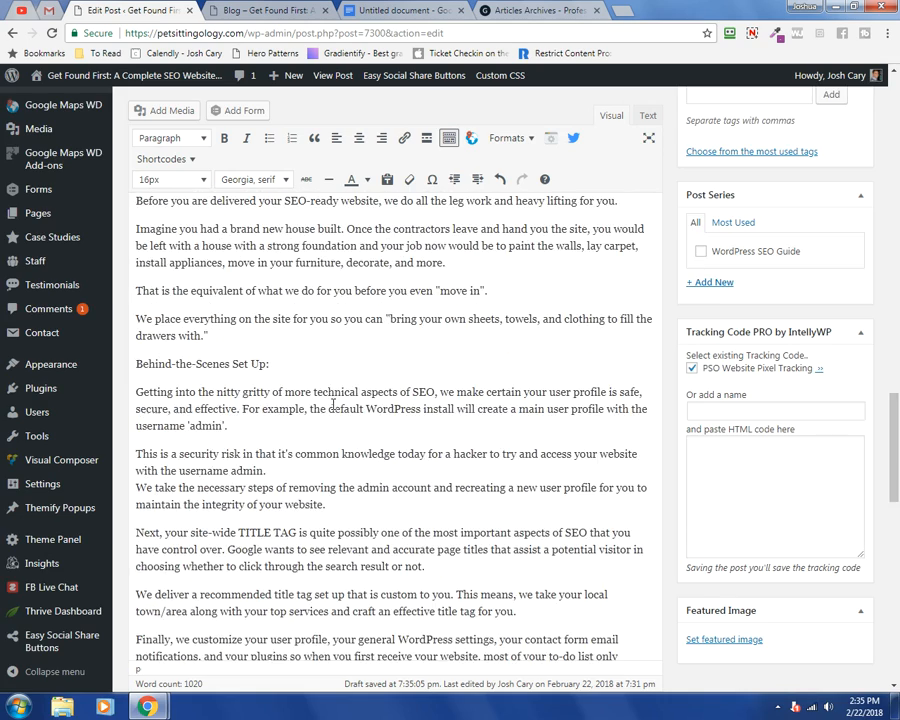
scroll(326, 389, "up", 10)
scroll(326, 389, "up", 10)
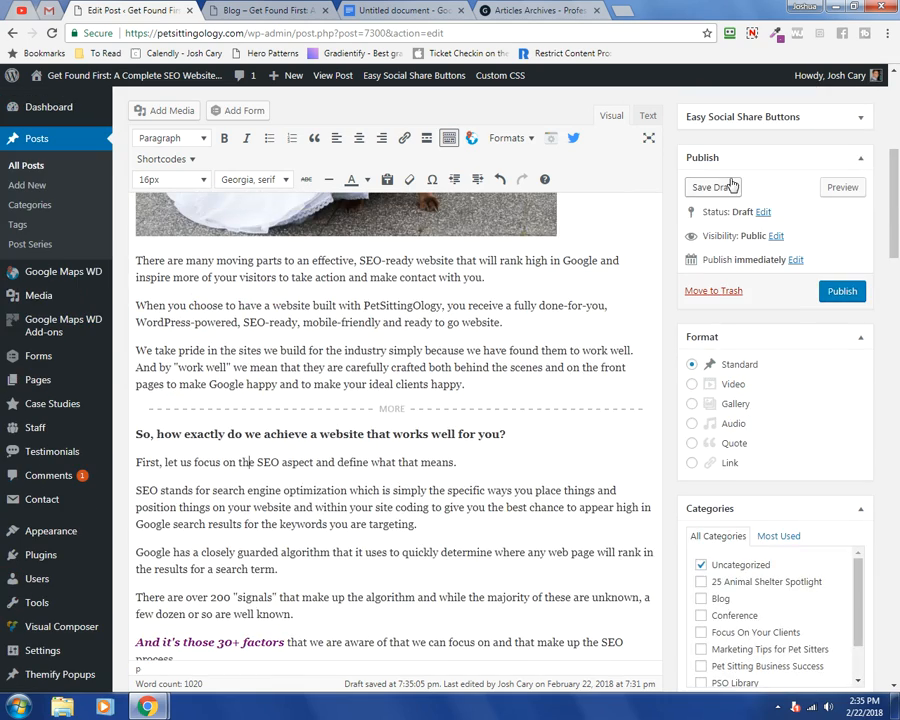
scroll(668, 340, "up", 5)
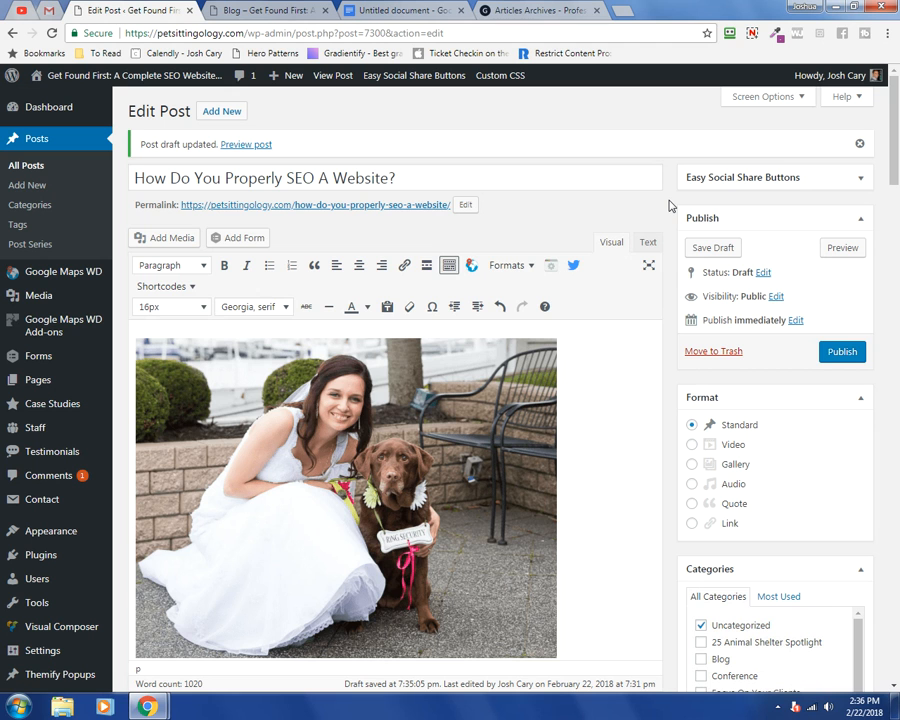
left_click(750, 38)
left_click(698, 124)
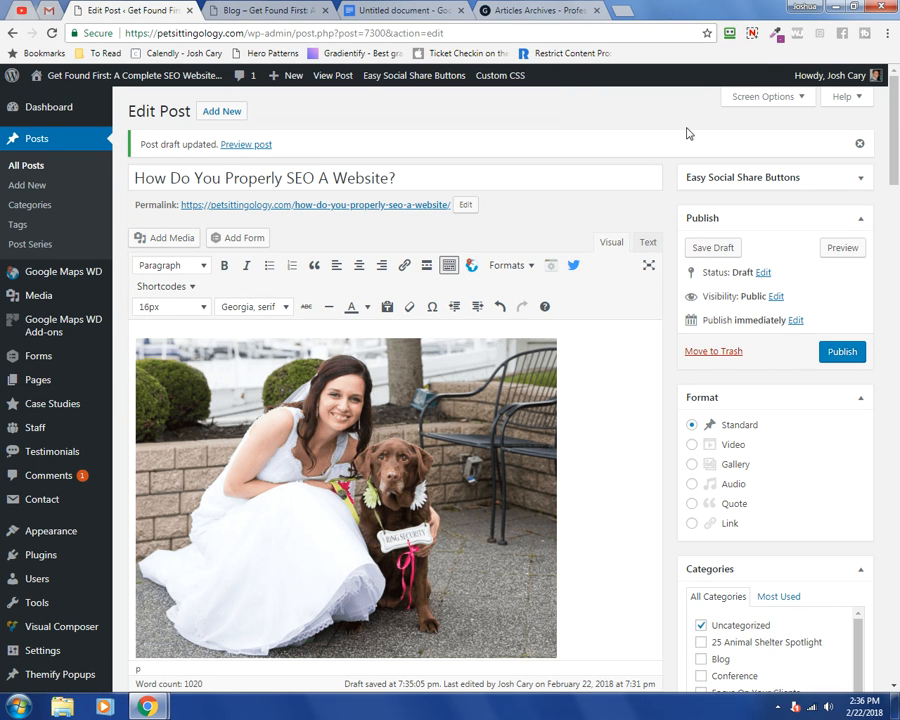